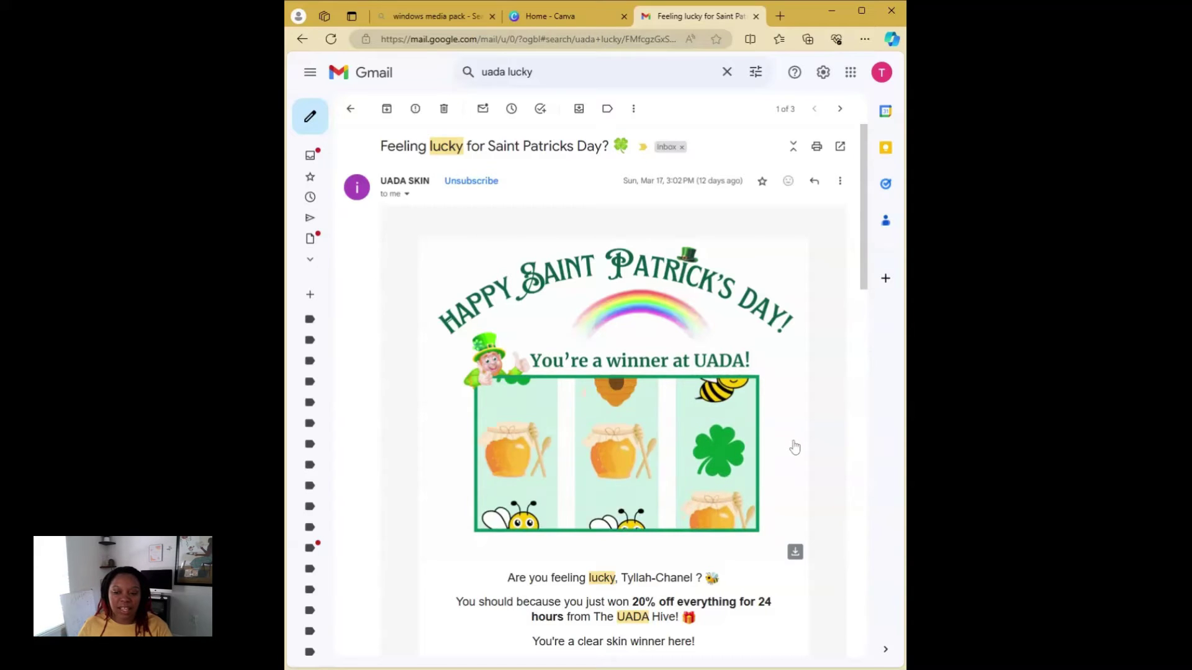
Scroll through the Saint Patrick's slot-machine email in Gmail for reference
scroll(795, 447, down, 6)
scroll(795, 446, down, 9)
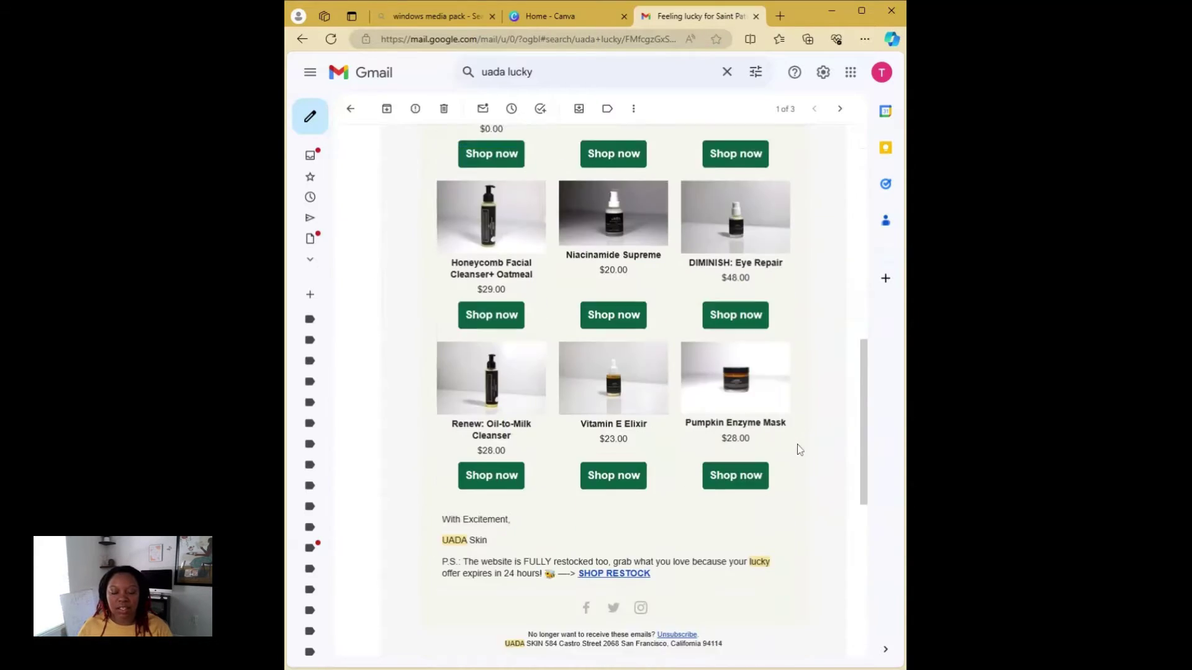
scroll(797, 447, up, 8)
scroll(804, 452, up, 7)
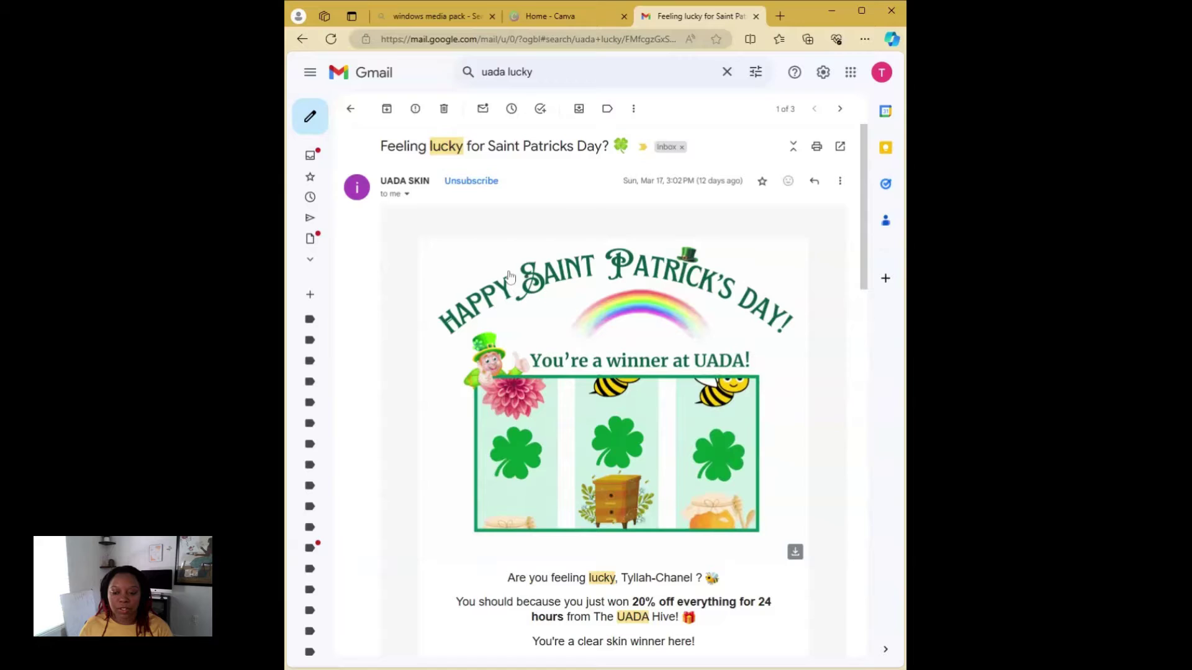
Start a new blank Twitter Post design from the Canva home page
click(542, 19)
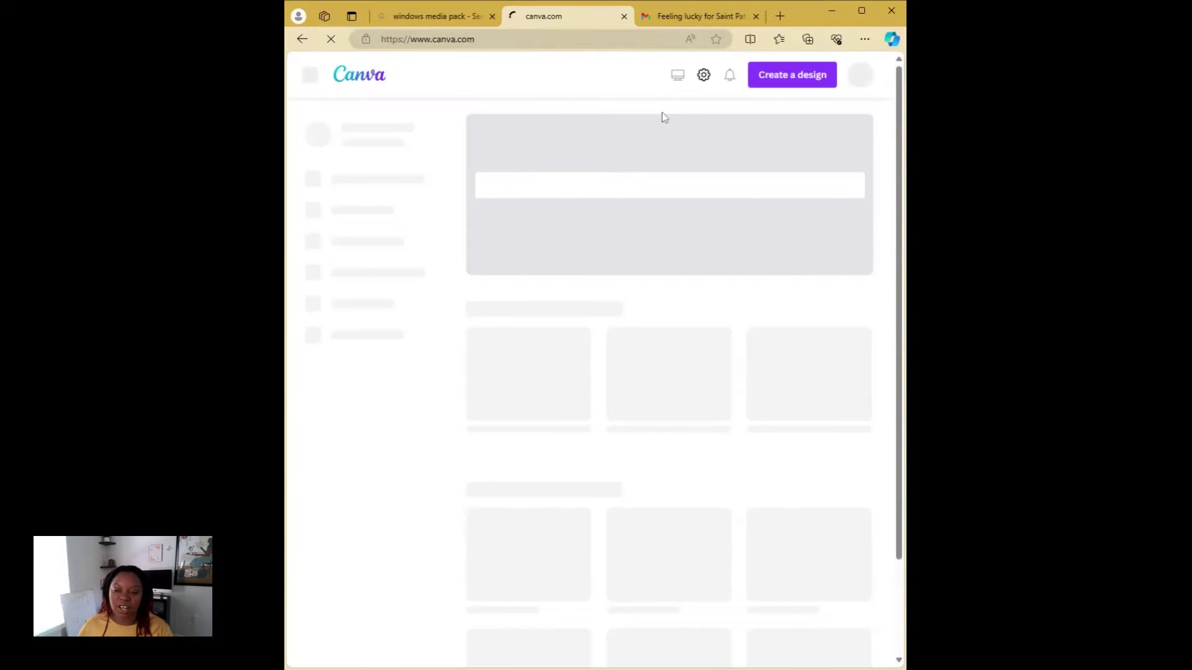
click(796, 81)
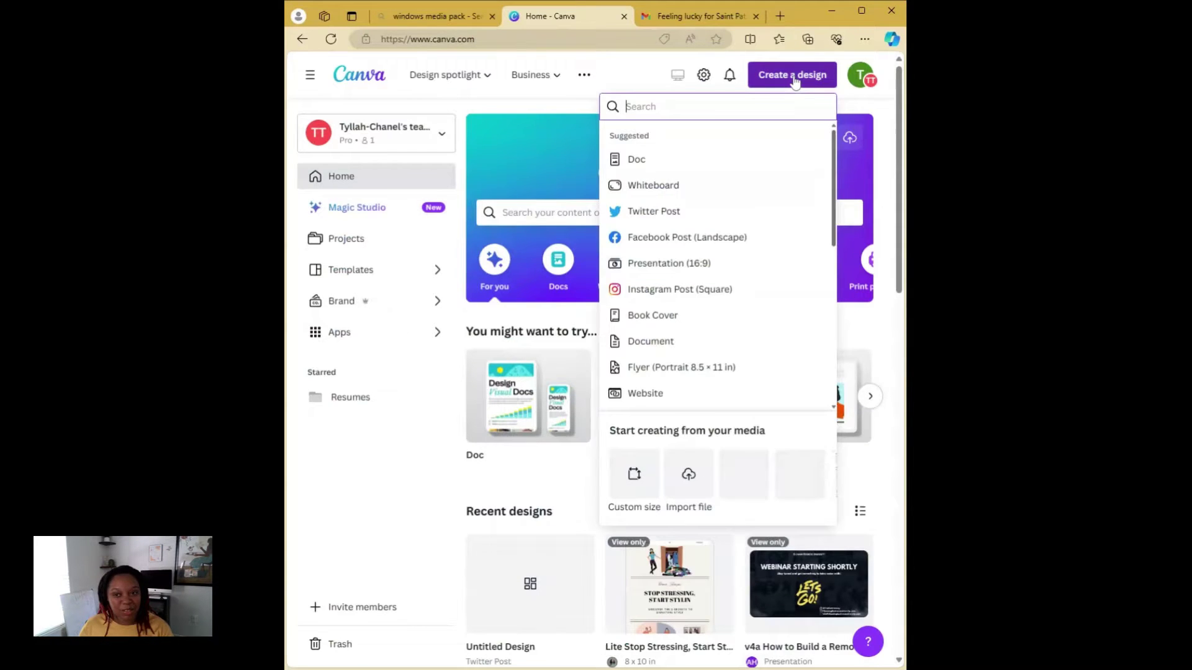
click(691, 214)
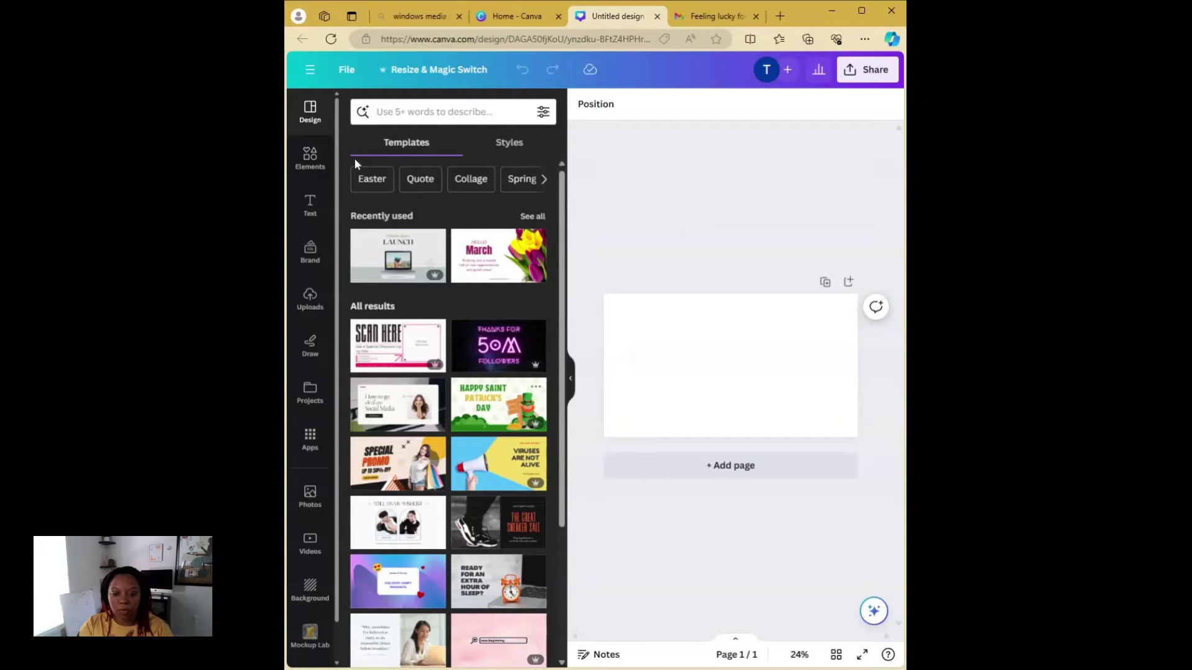
Add a square shape and stretch it into a tall brown rectangle on the page's left
click(310, 160)
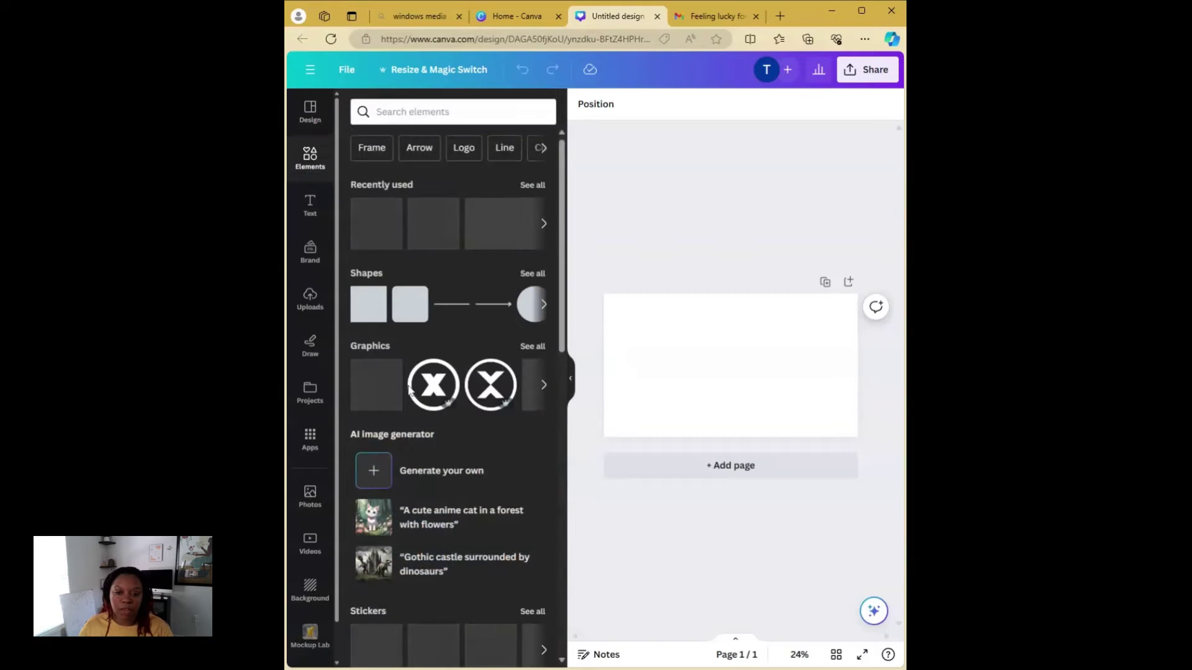
click(357, 305)
drag(711, 372, 652, 423)
mouse_move(673, 379)
mouse_down()
mouse_move(705, 381)
mouse_move(659, 384)
mouse_up()
click(748, 399)
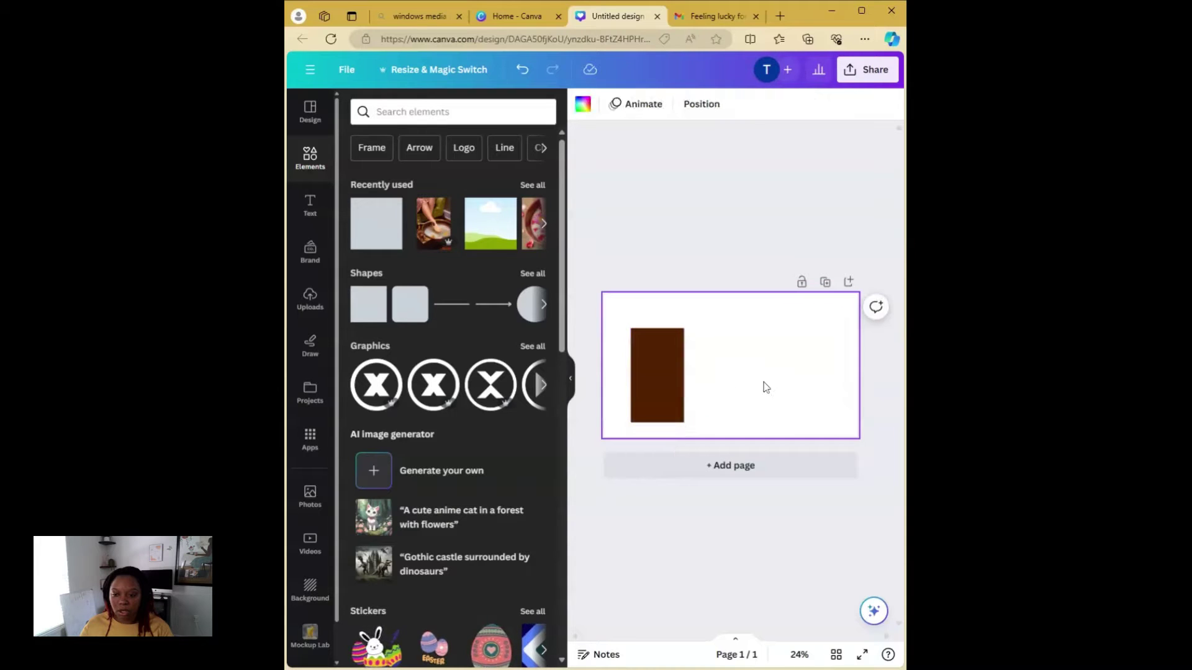
click(708, 17)
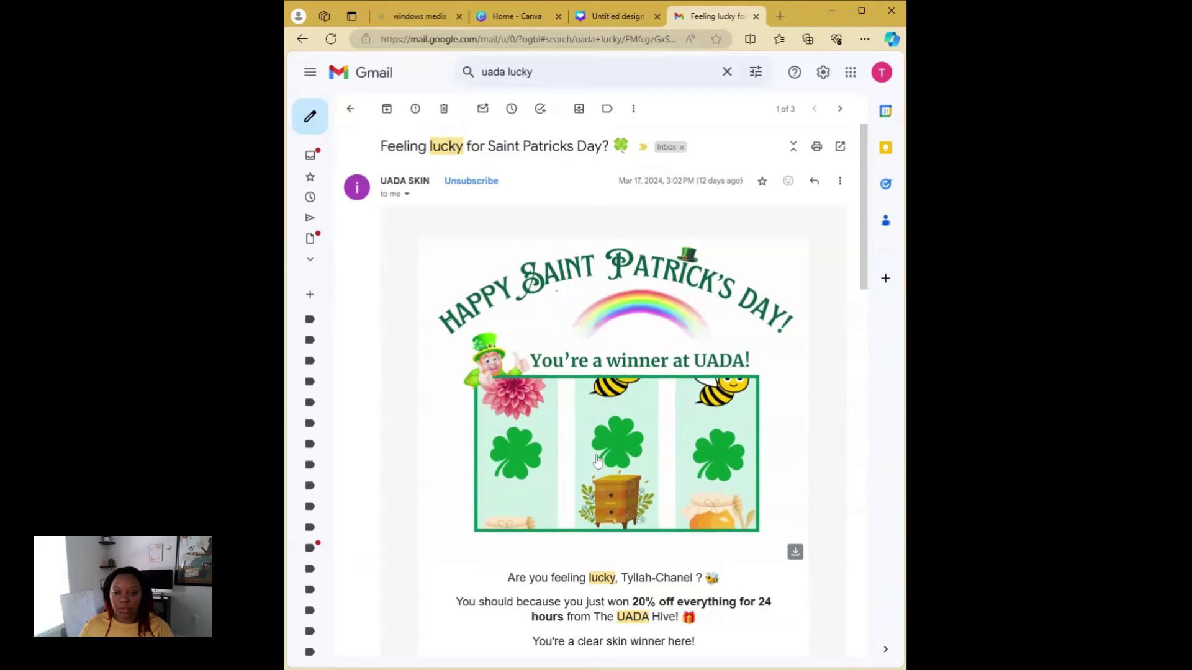
click(597, 22)
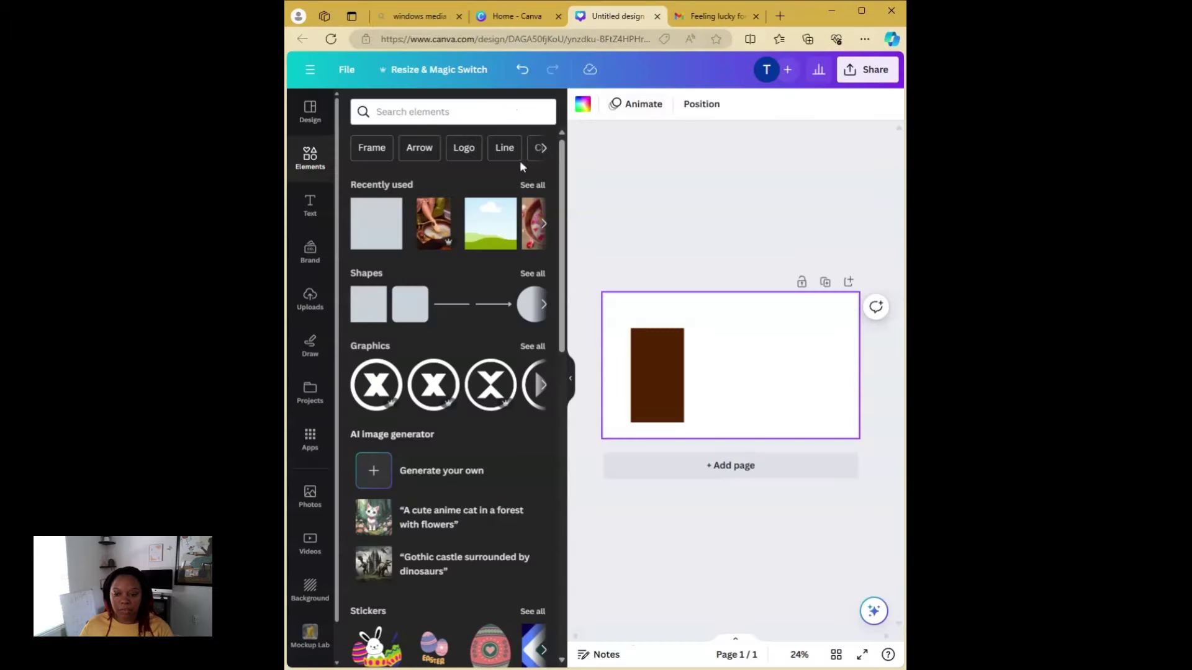
Resize the design to a custom 1600 × 1200 px and nudge the rectangle slightly down
click(445, 72)
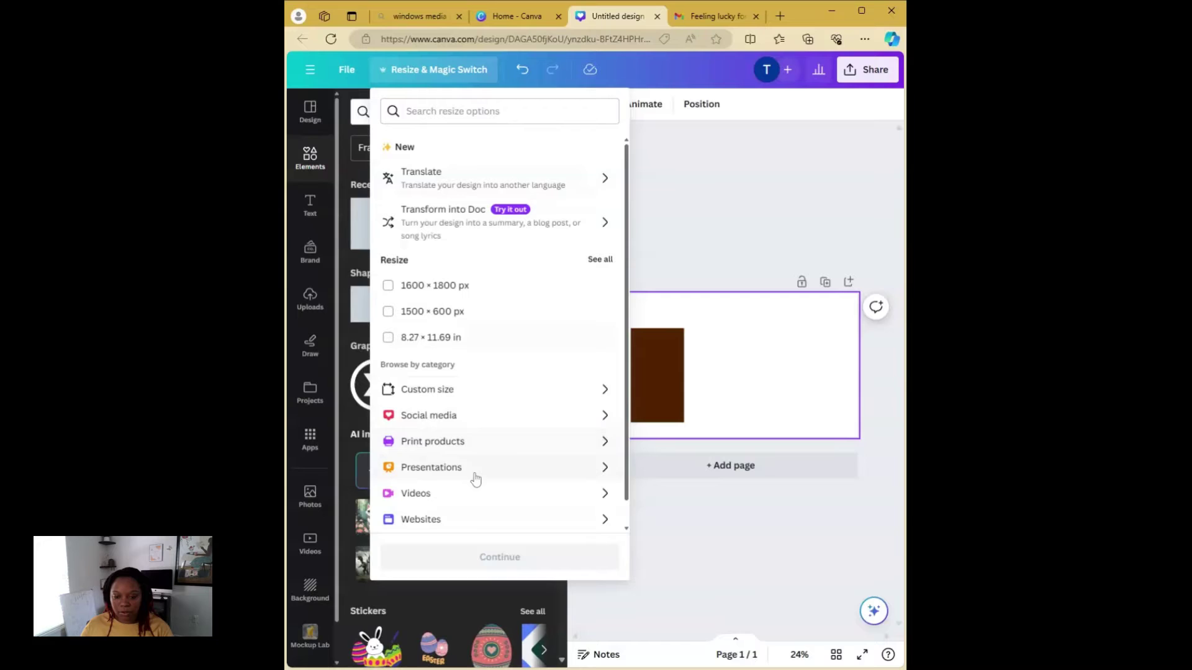
click(476, 389)
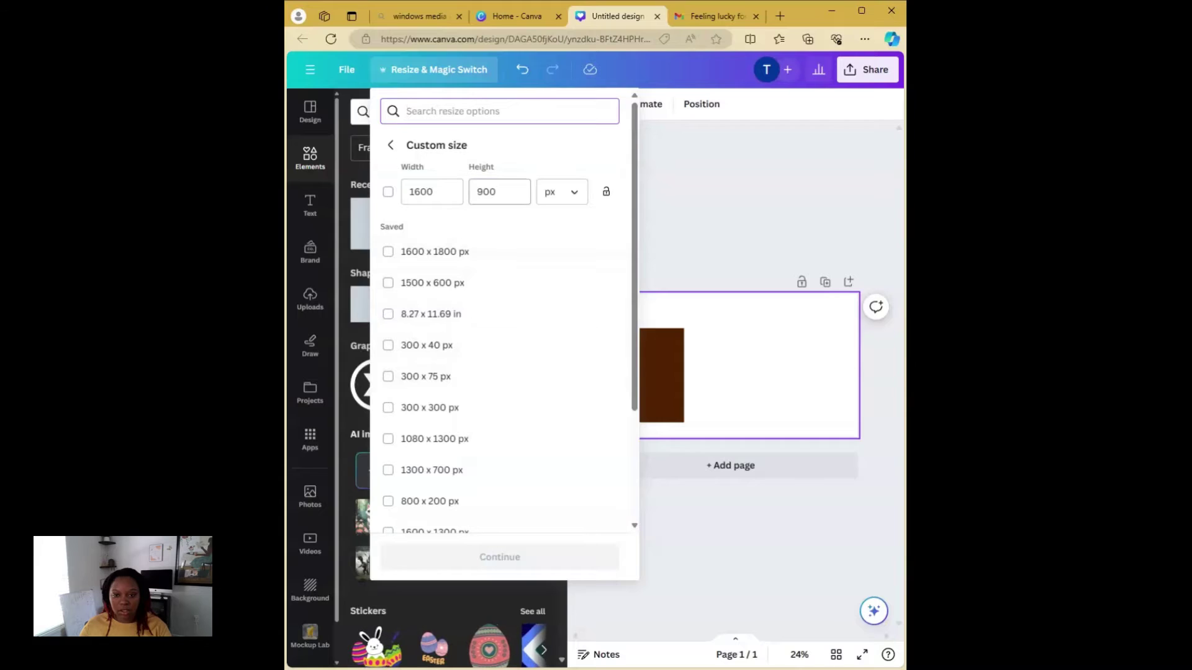
click(499, 191)
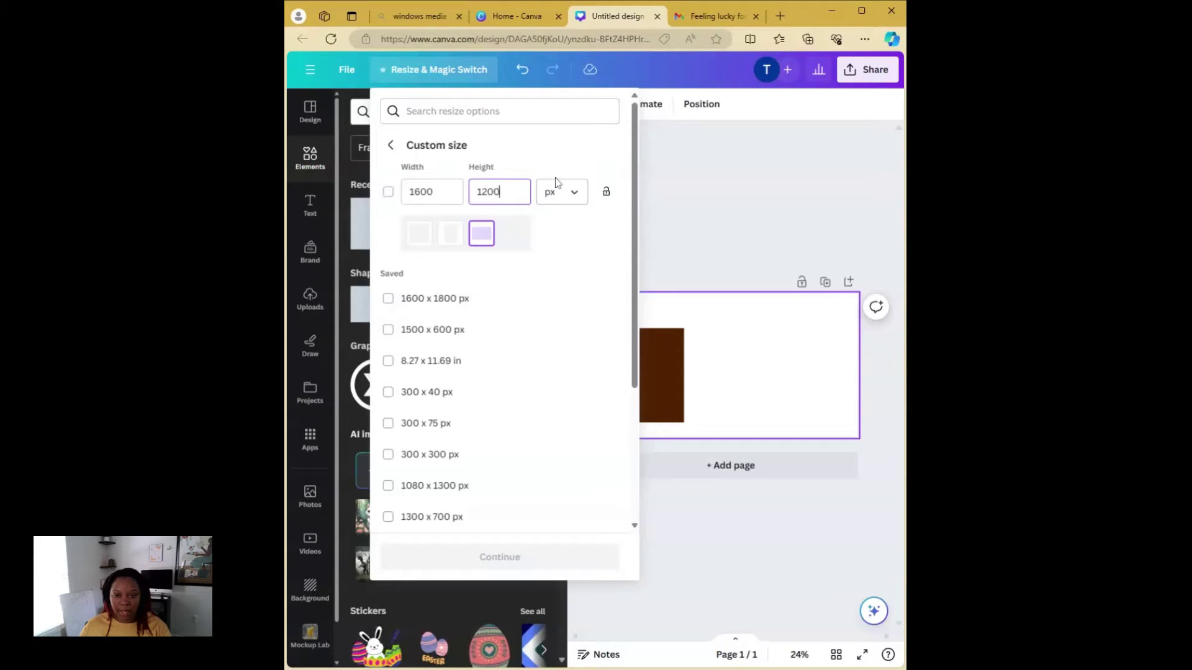
click(632, 159)
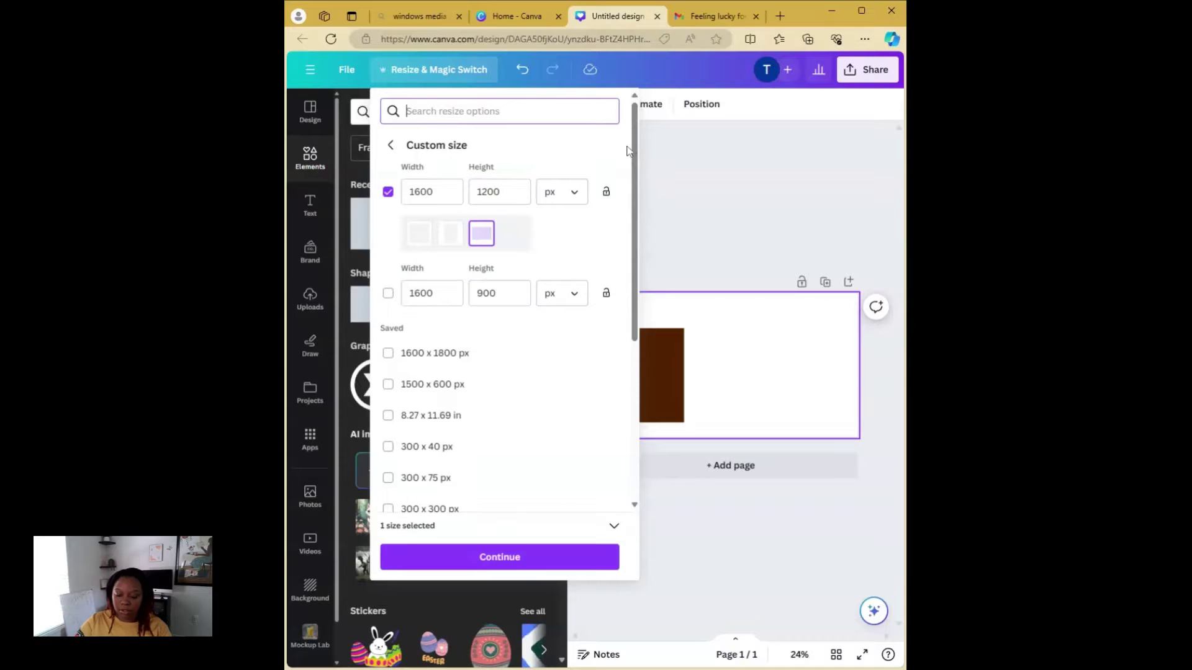
click(525, 560)
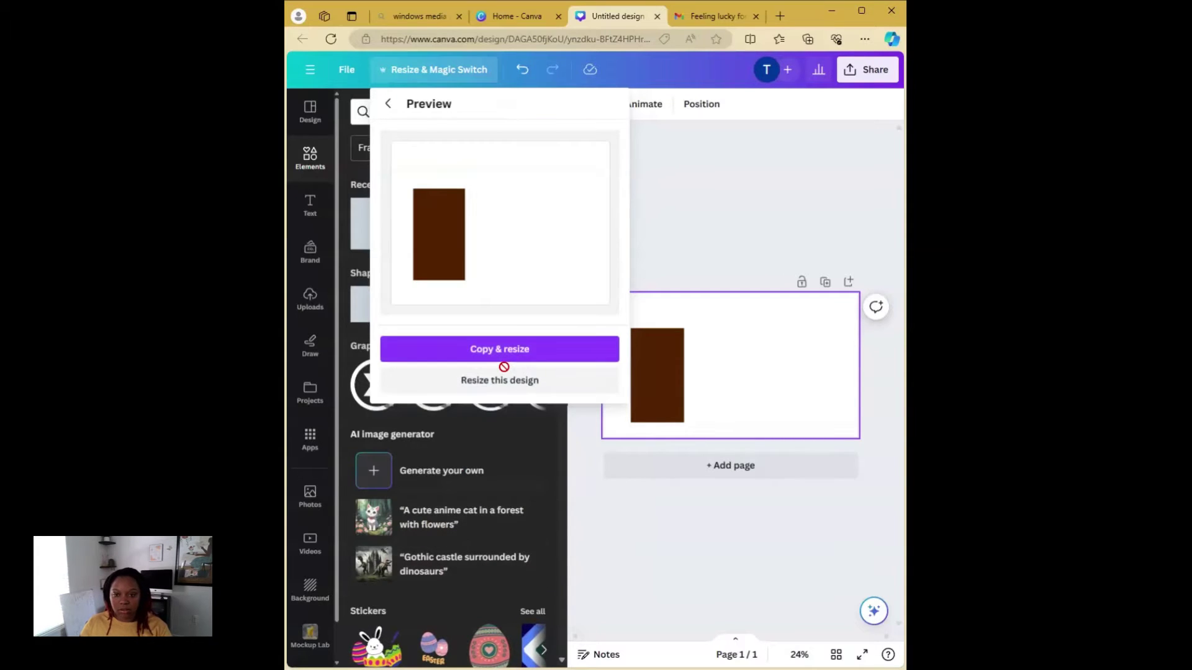
click(504, 380)
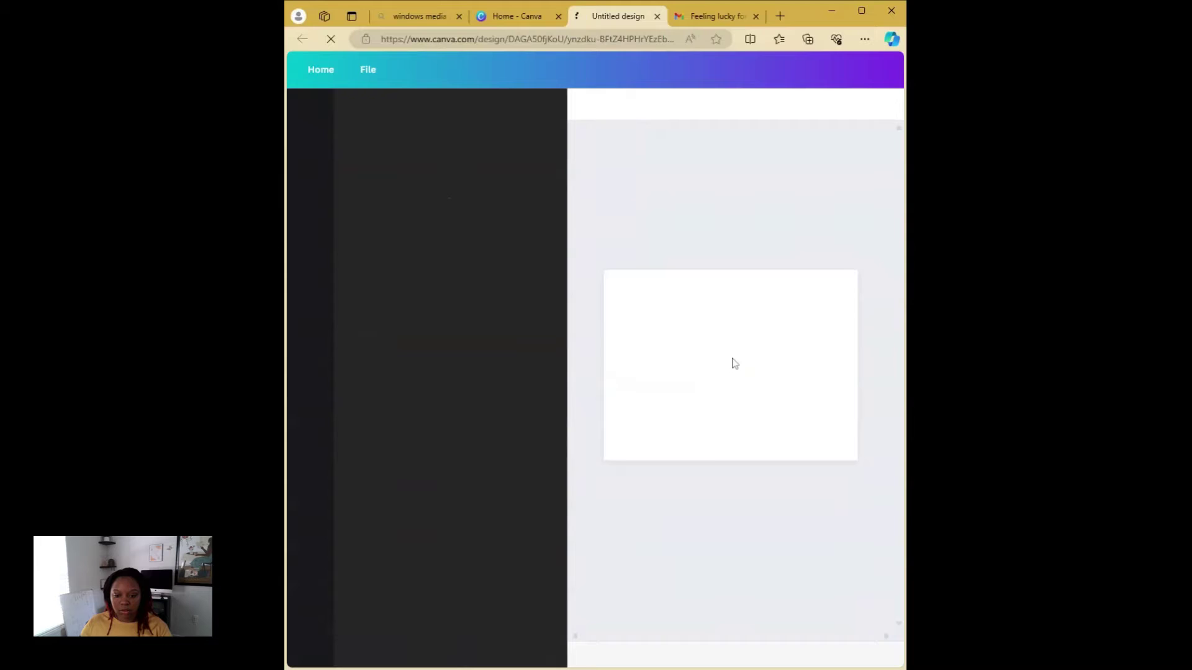
mouse_move(663, 360)
mouse_down()
mouse_move(663, 380)
mouse_move(663, 370)
mouse_up()
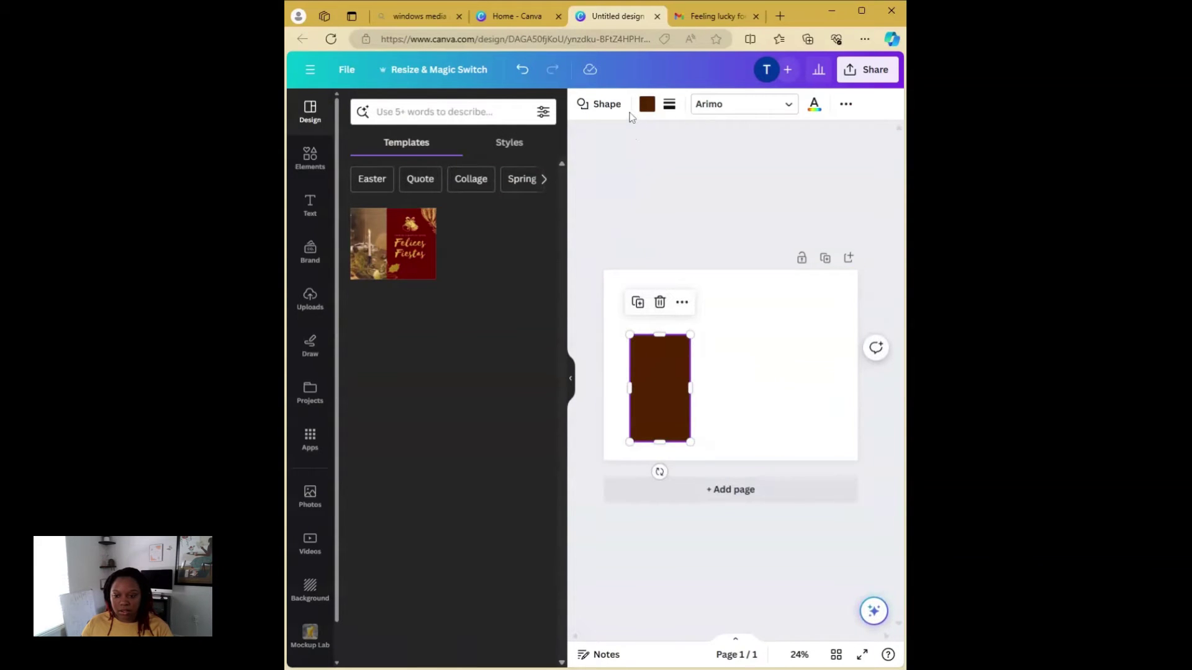
Try white and the mauve brand colour as the rectangle's fill, checking the reference email
click(646, 105)
click(464, 183)
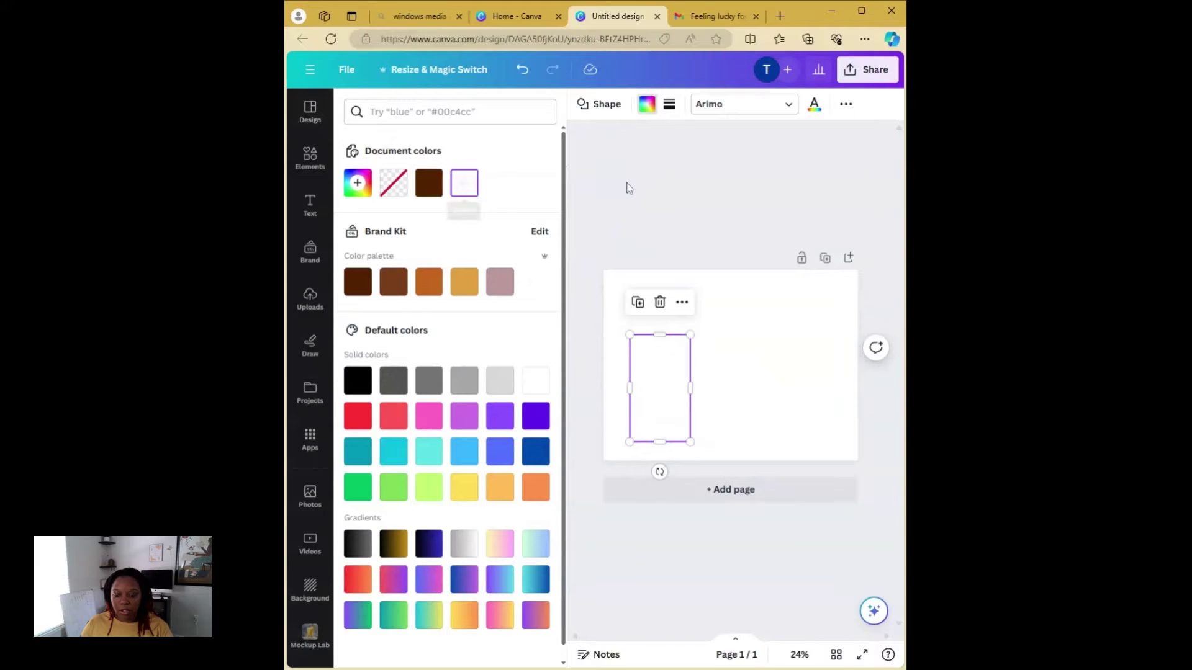
click(703, 18)
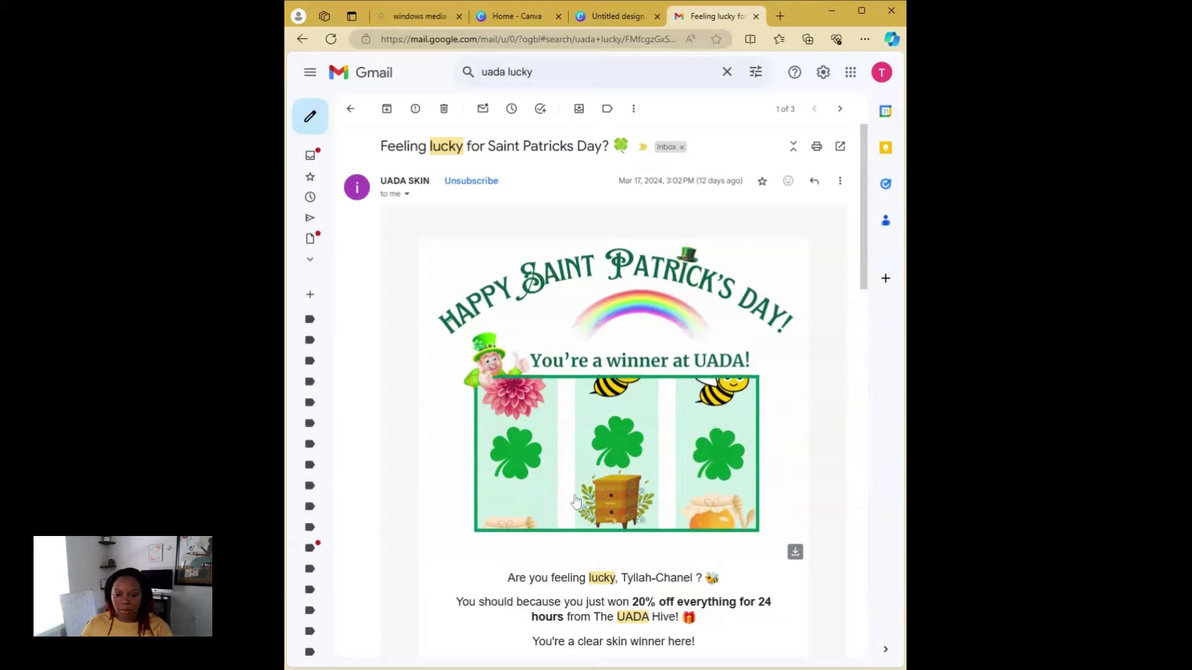
click(633, 16)
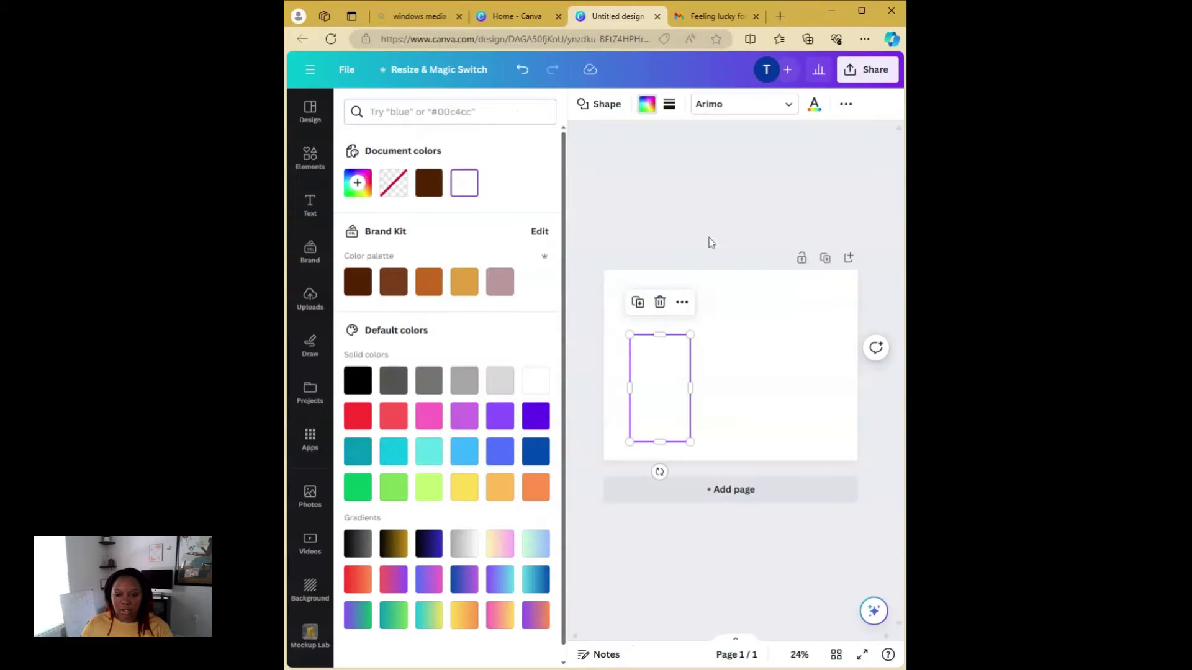
drag(664, 420, 657, 394)
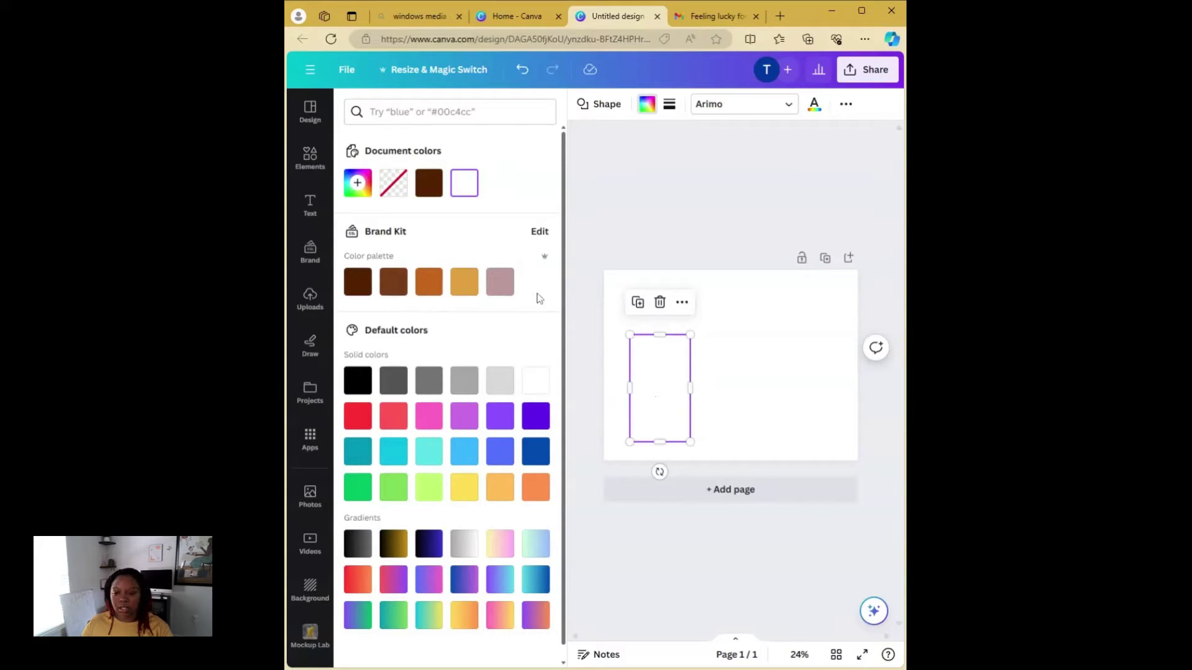
click(500, 281)
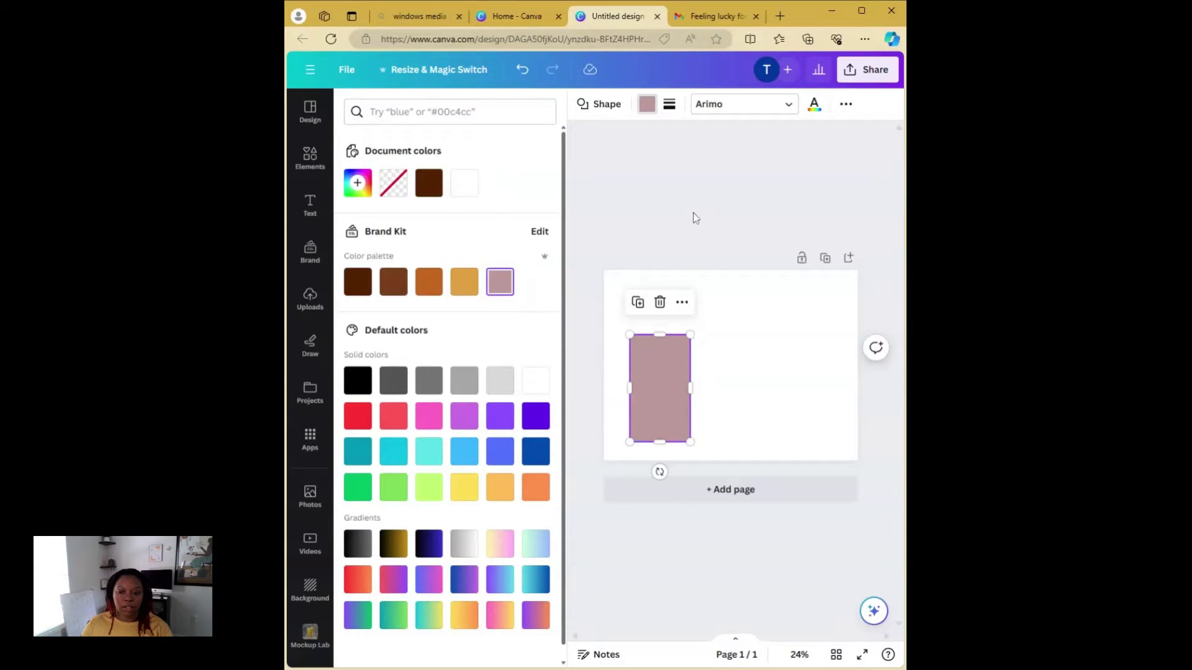
click(648, 105)
Lighten the rectangle's fill with a custom colour to pale pink #EBD0D0
click(647, 105)
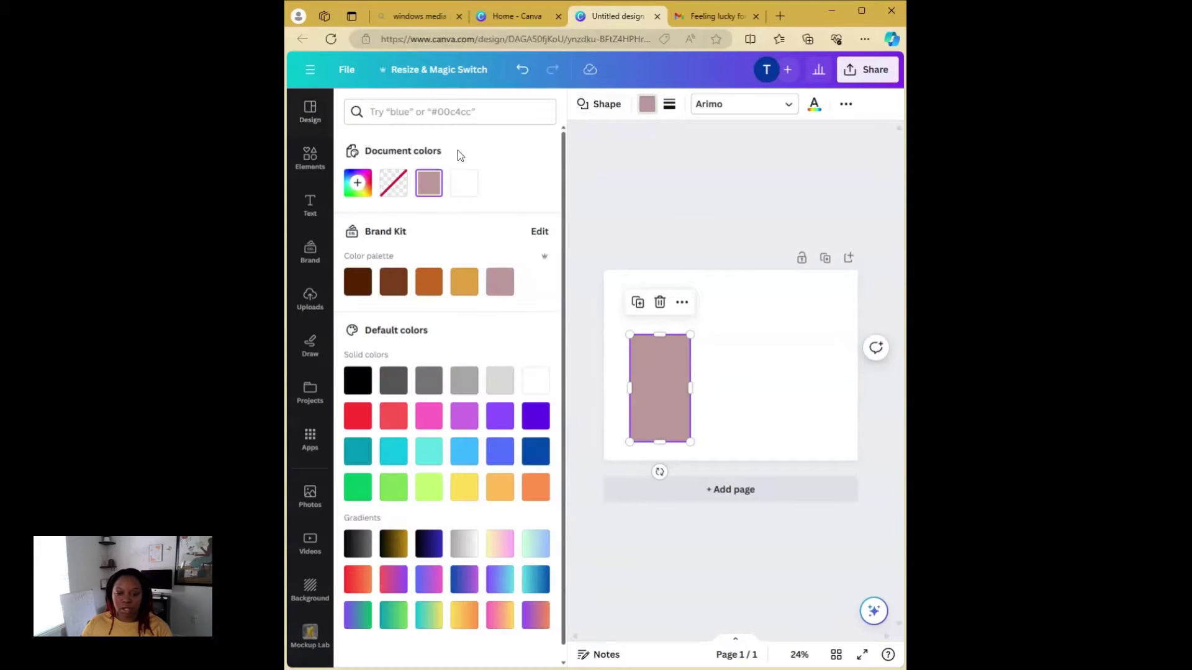
click(359, 184)
drag(389, 267, 374, 250)
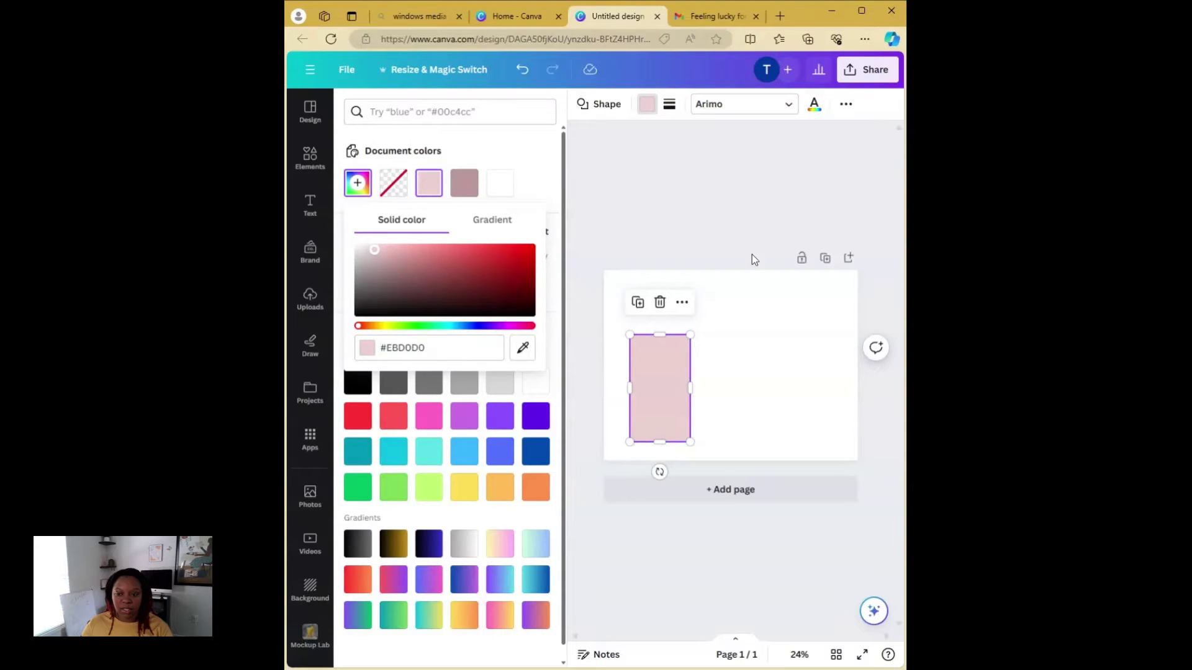
click(751, 260)
Duplicate the pink rectangle and place the copy to its right
click(647, 374)
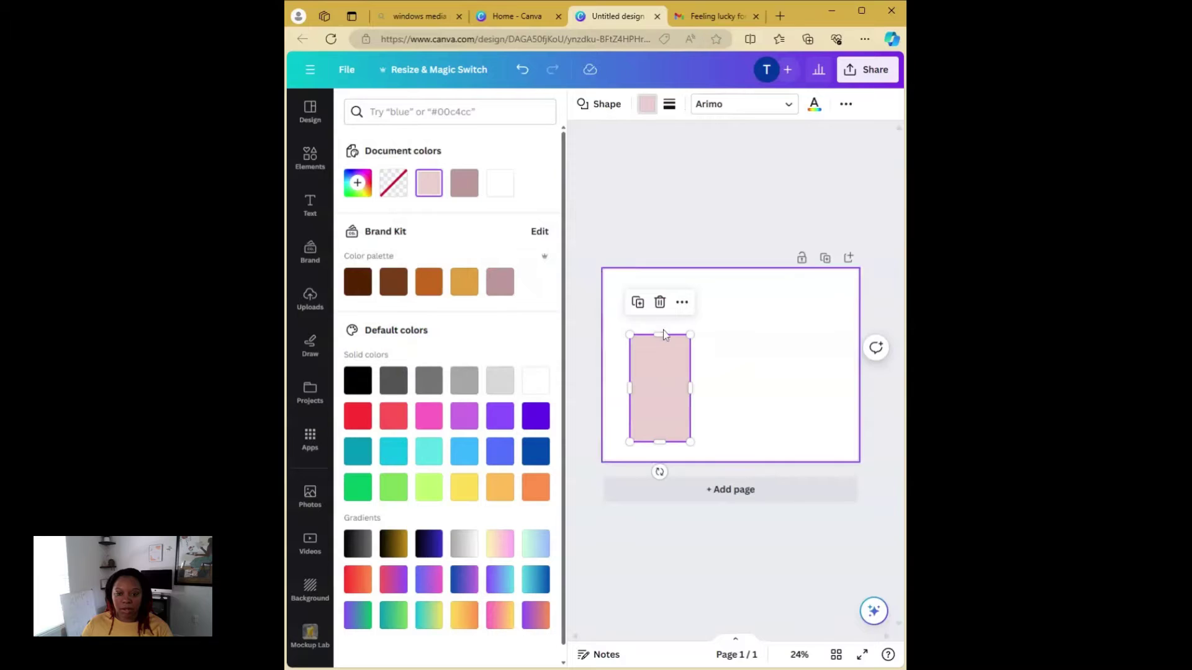
click(637, 302)
drag(687, 397, 833, 385)
Make a third pink rectangle with Ctrl+D and centre all three as a row of reels
key(ctrl+d)
key(Escape)
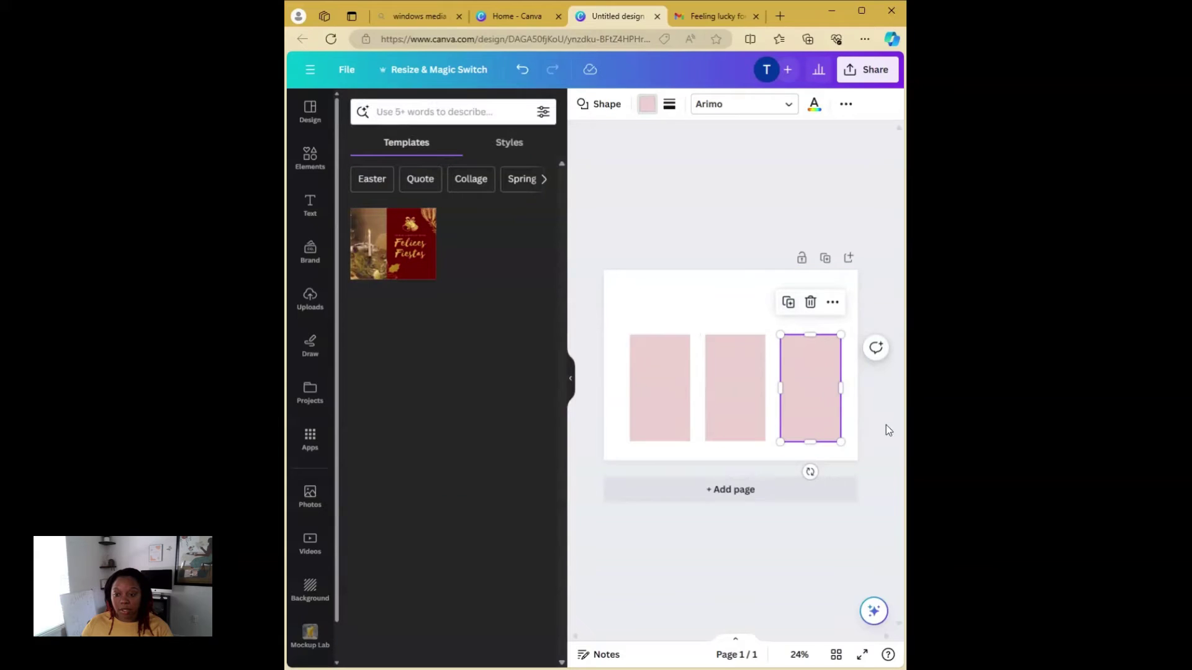
click(854, 395)
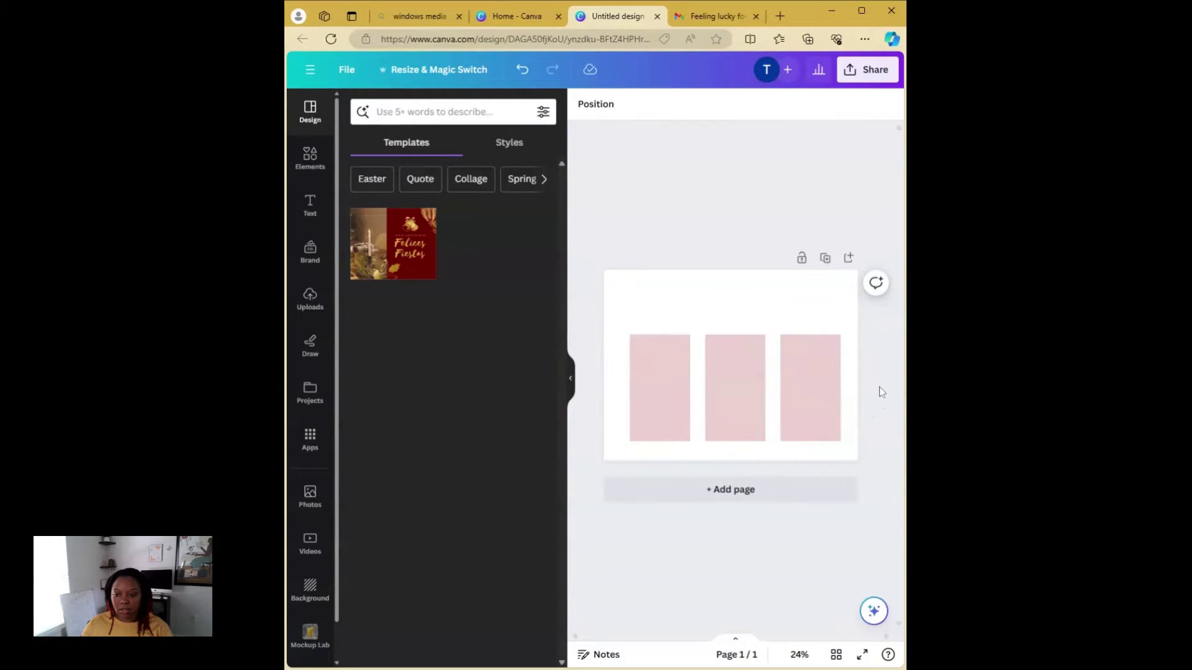
drag(881, 379, 640, 384)
drag(751, 387, 745, 379)
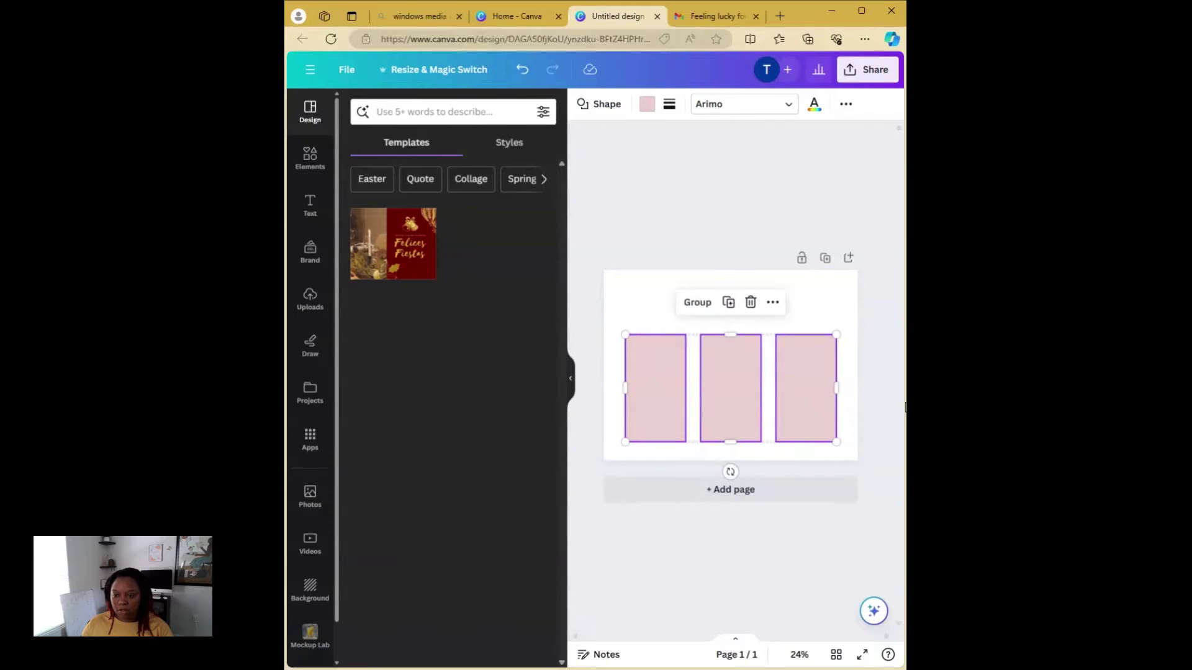
click(891, 399)
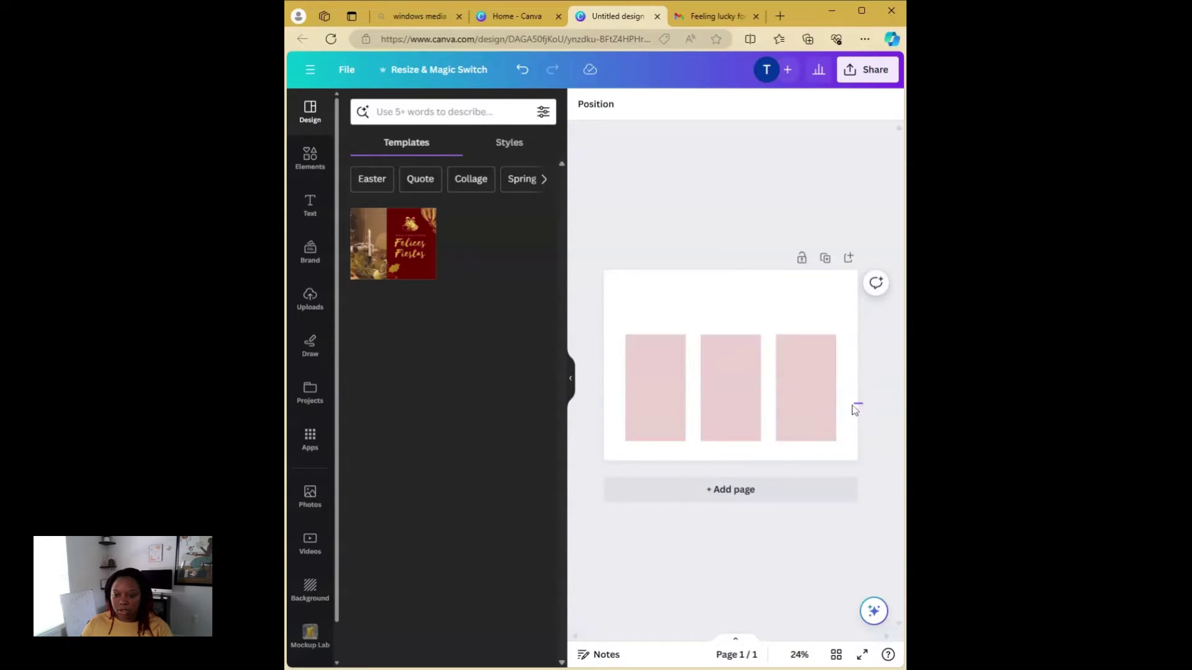
drag(862, 396, 630, 389)
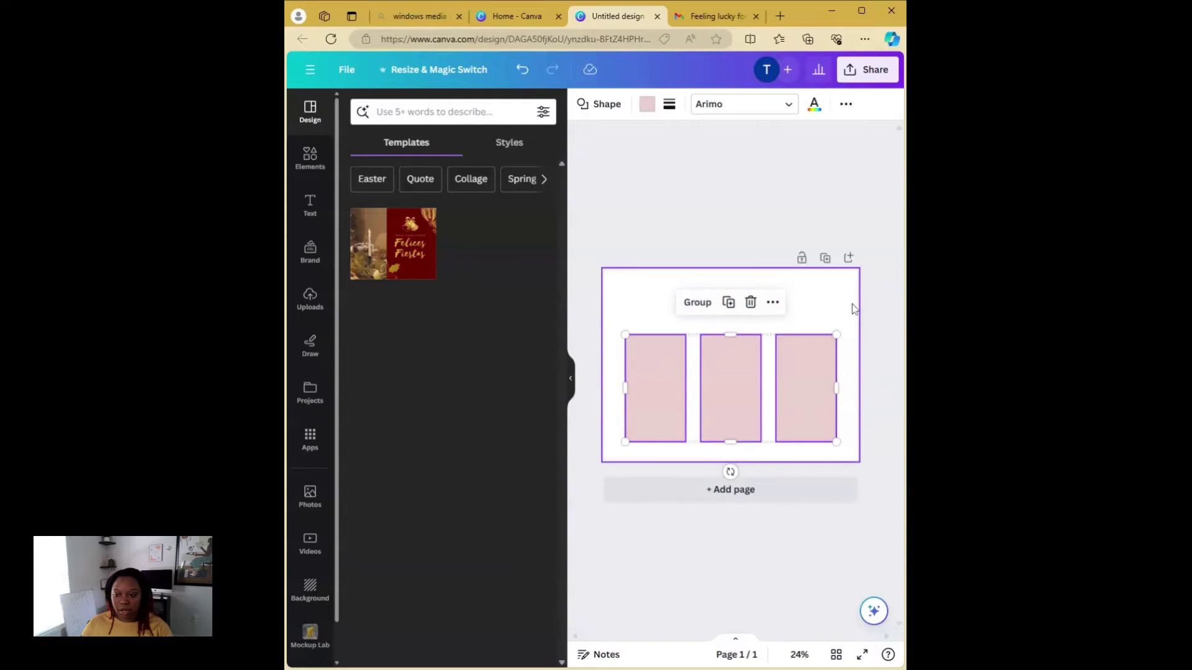
click(822, 317)
click(310, 158)
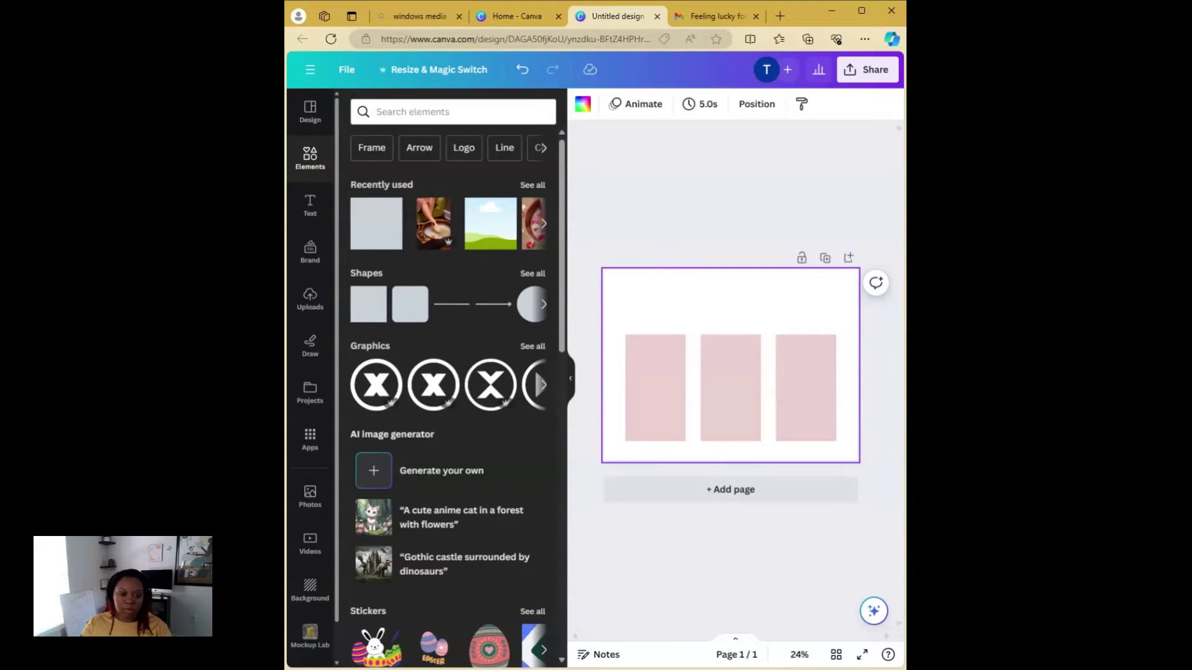
click(435, 112)
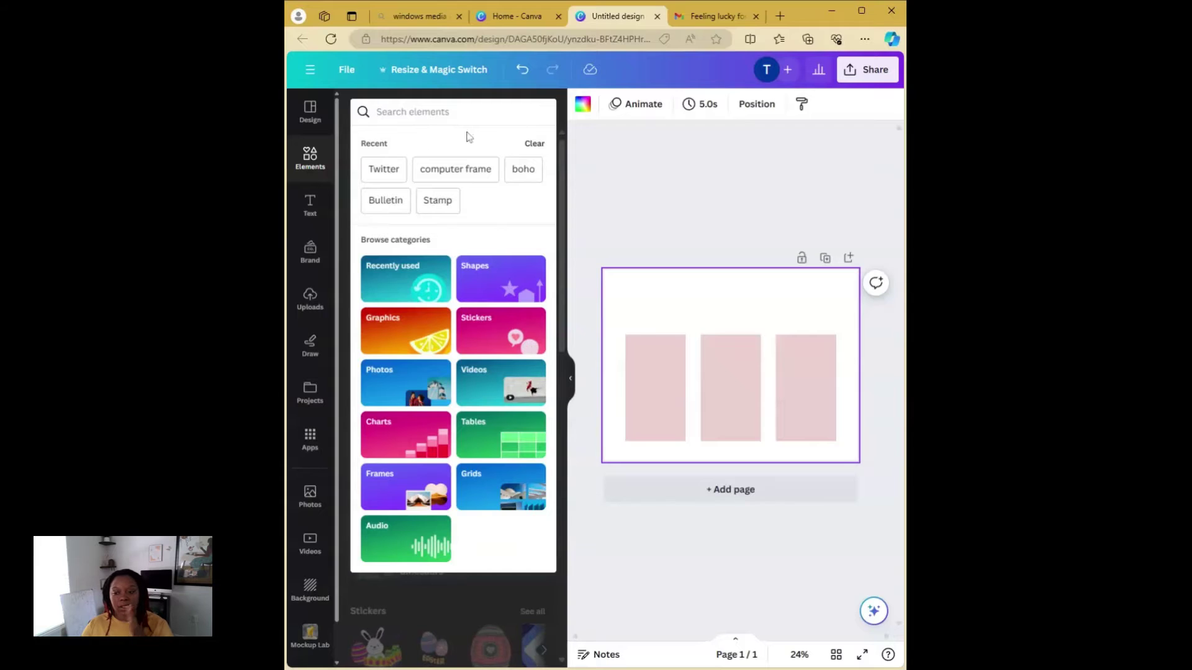
click(717, 17)
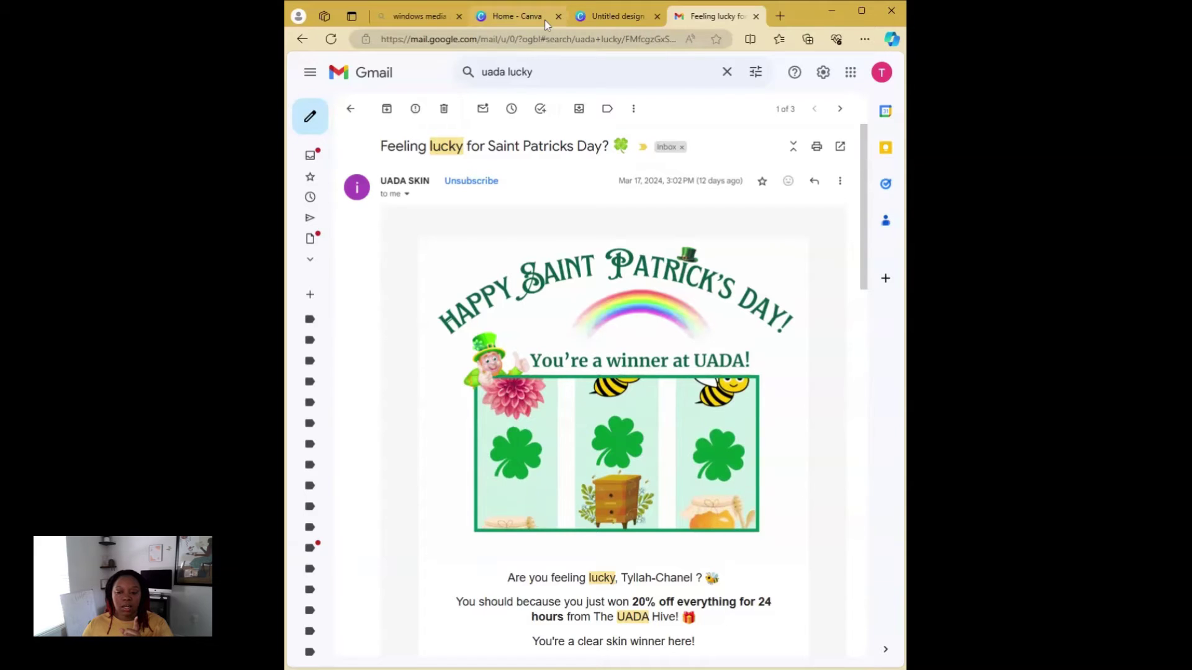
click(605, 19)
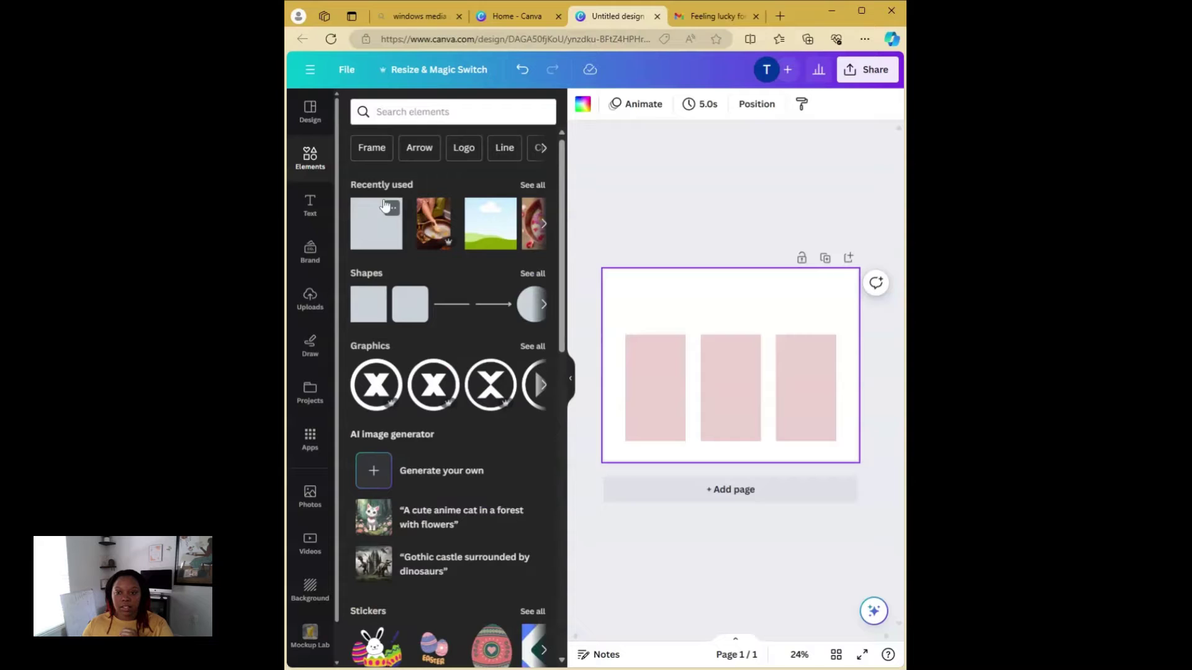
Search Elements for 'money' and add the gold coin-stack graphic
click(453, 112)
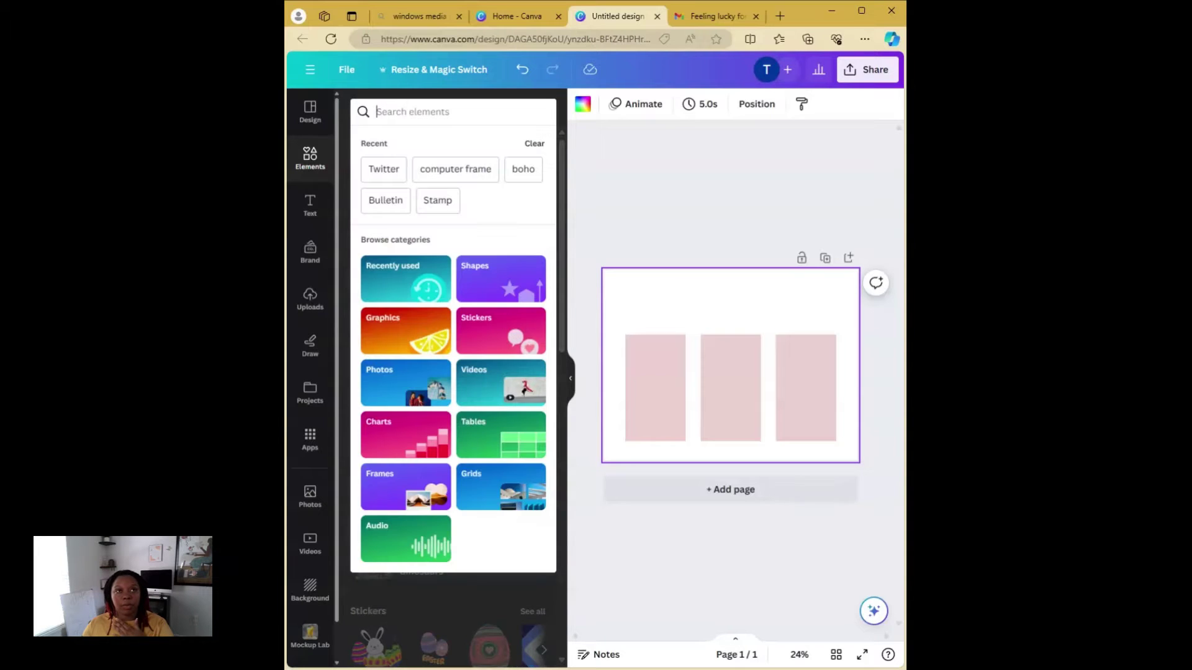
text(moeny)
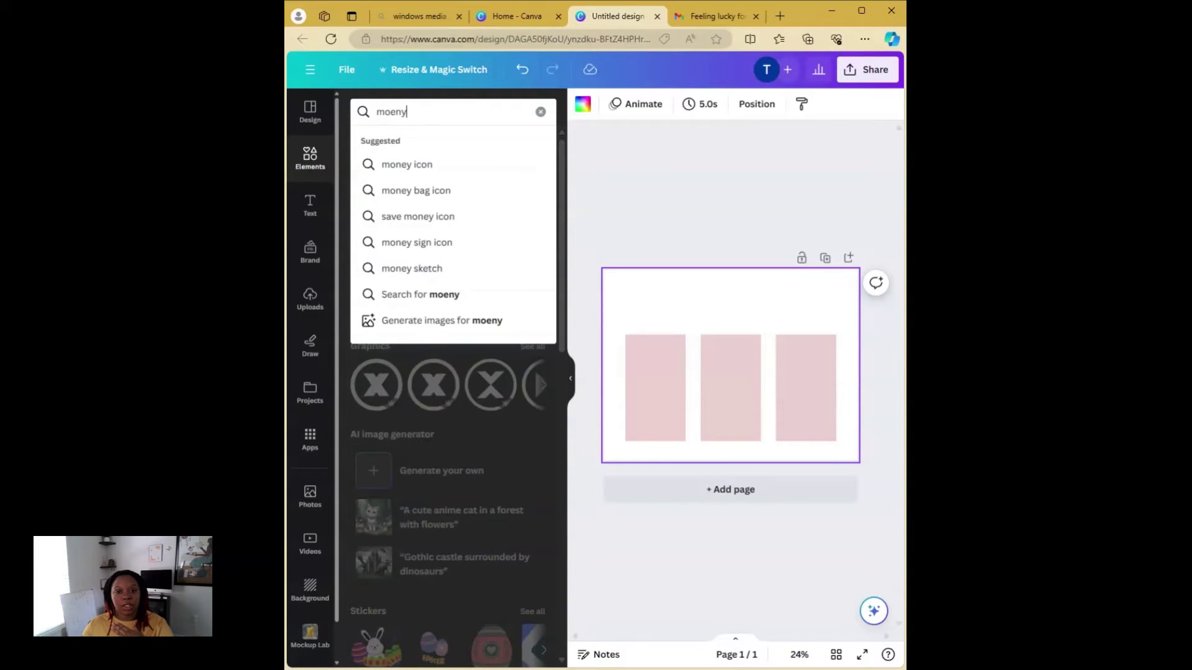
key(BackSpace)
key(BackSpace)
text(ney)
key(Return)
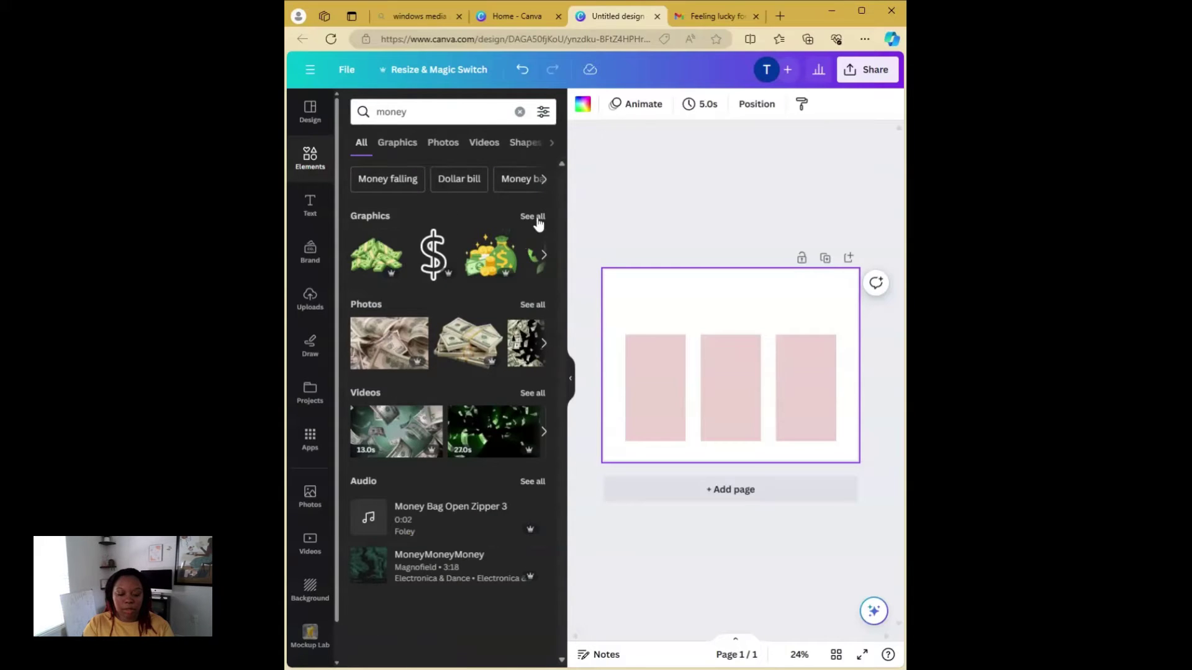
click(536, 218)
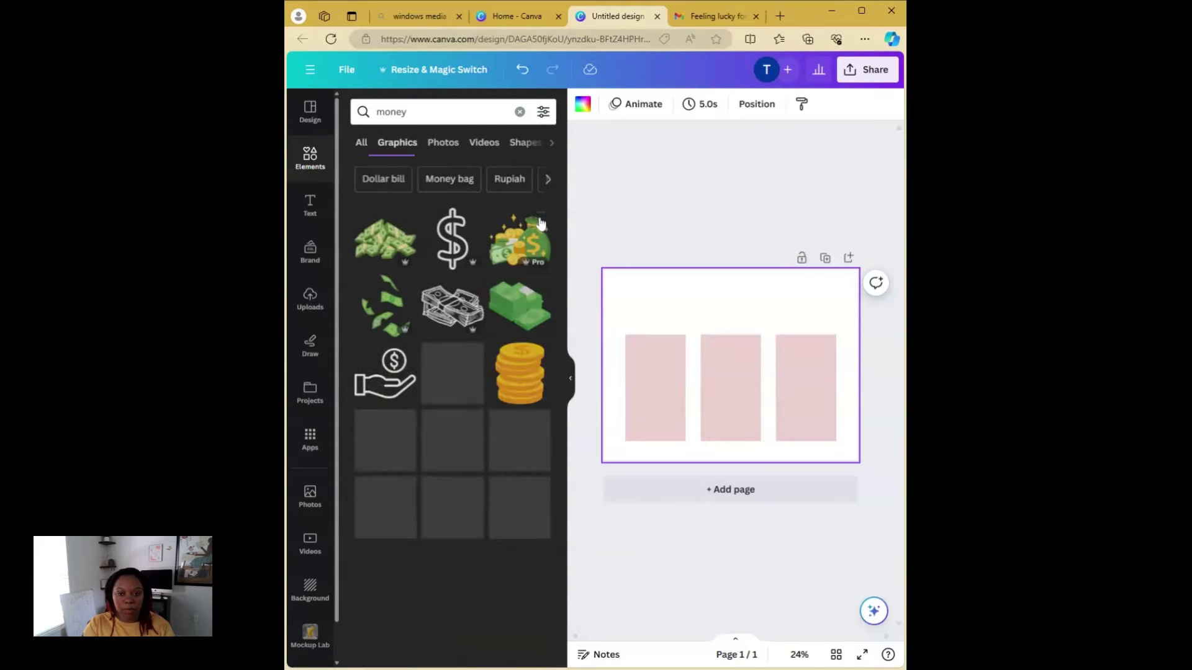
click(524, 385)
Shrink the coin stack, delete the stray copy, and fit it inside the left pink panel
drag(760, 319, 730, 330)
key(Delete)
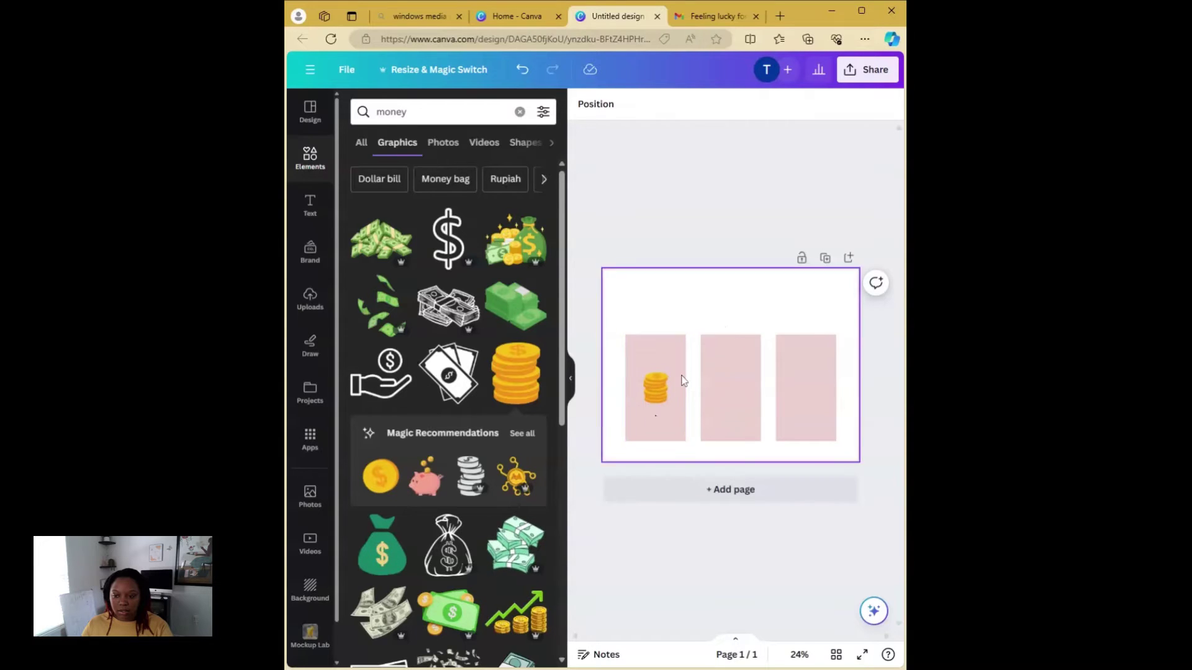
click(655, 388)
drag(668, 404, 655, 396)
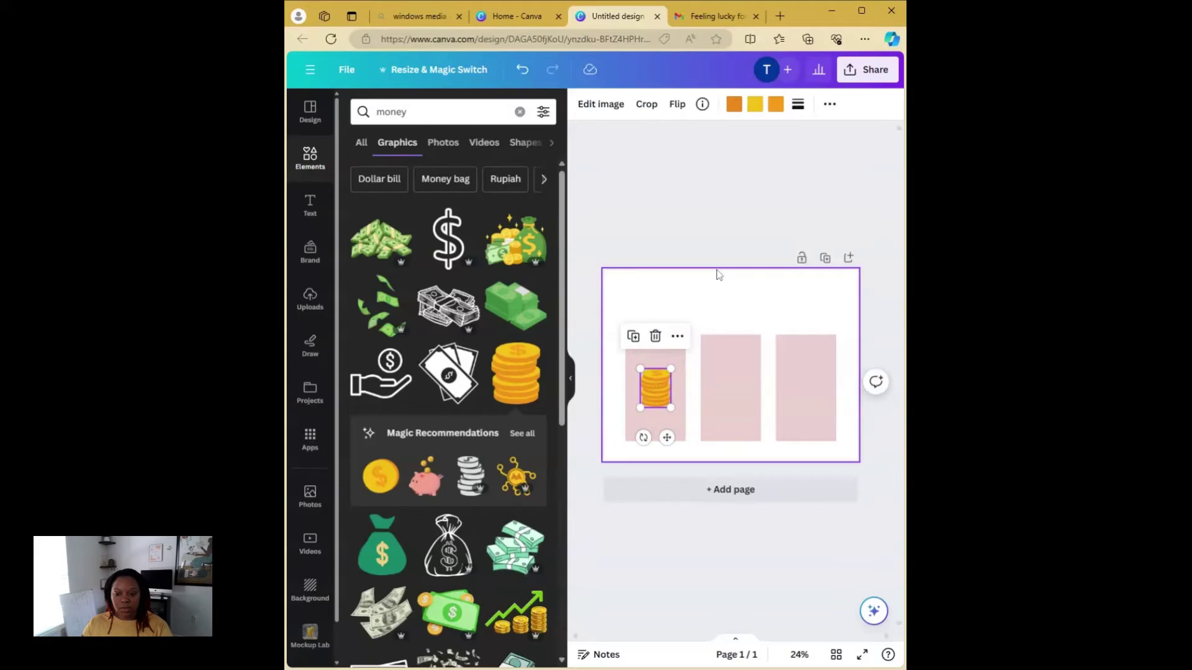
click(713, 271)
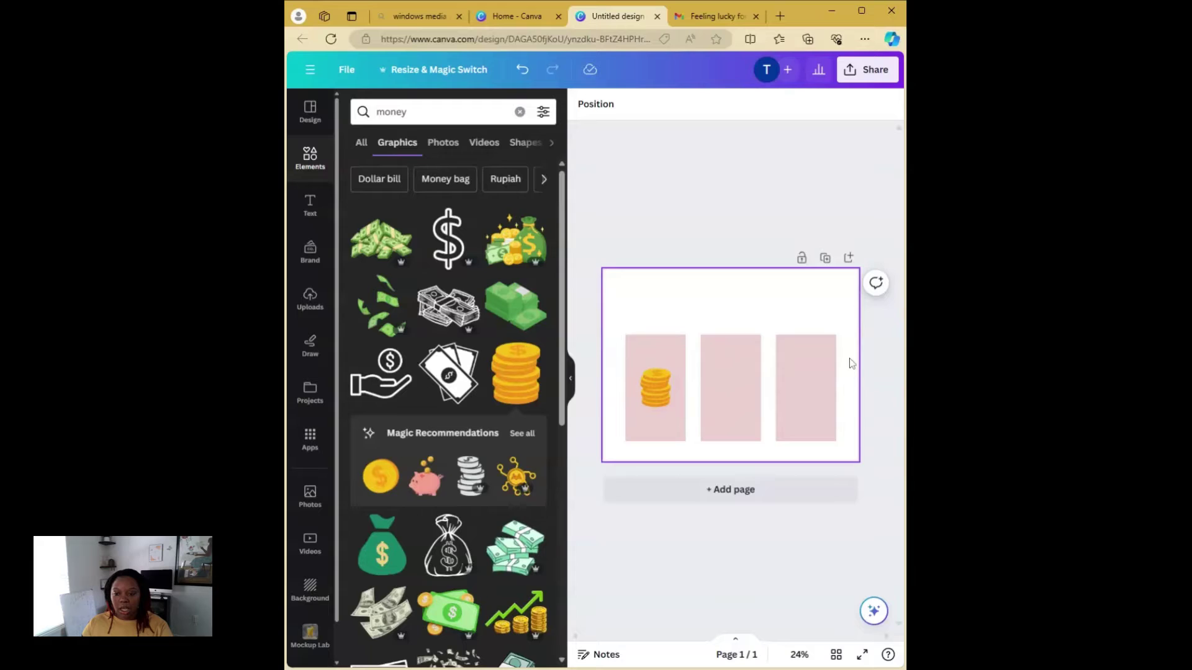
drag(849, 359, 617, 359)
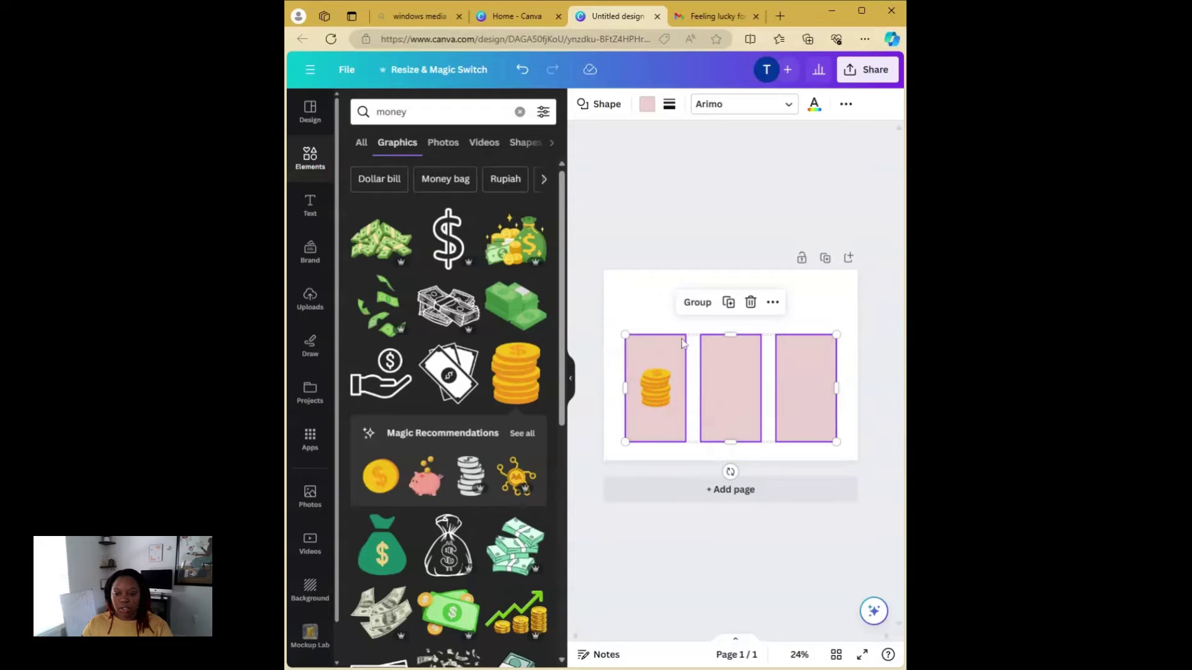
click(658, 295)
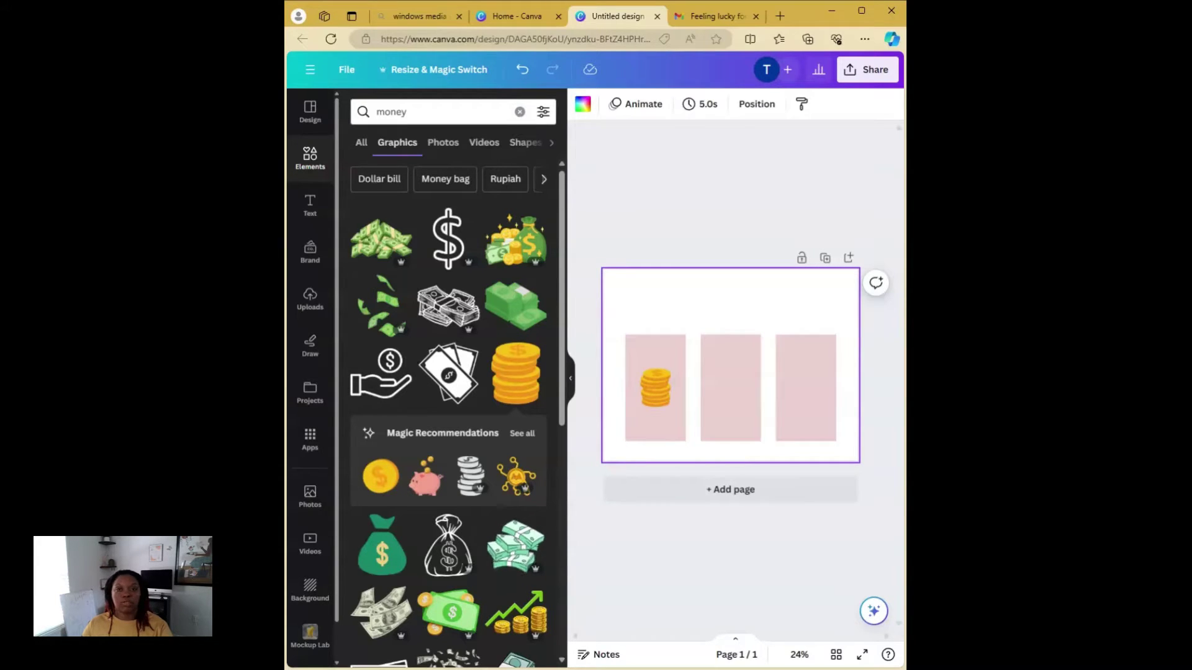
Search 'email' and place a small yellow envelope graphic above the coins in the left panel
click(520, 112)
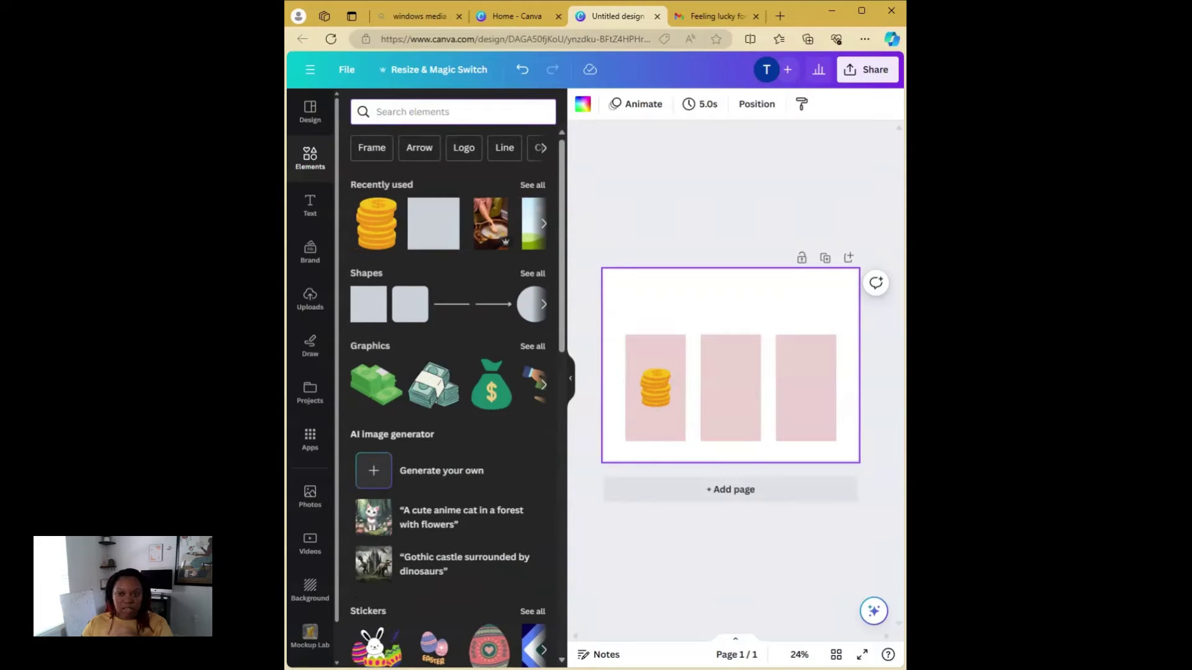
text(email)
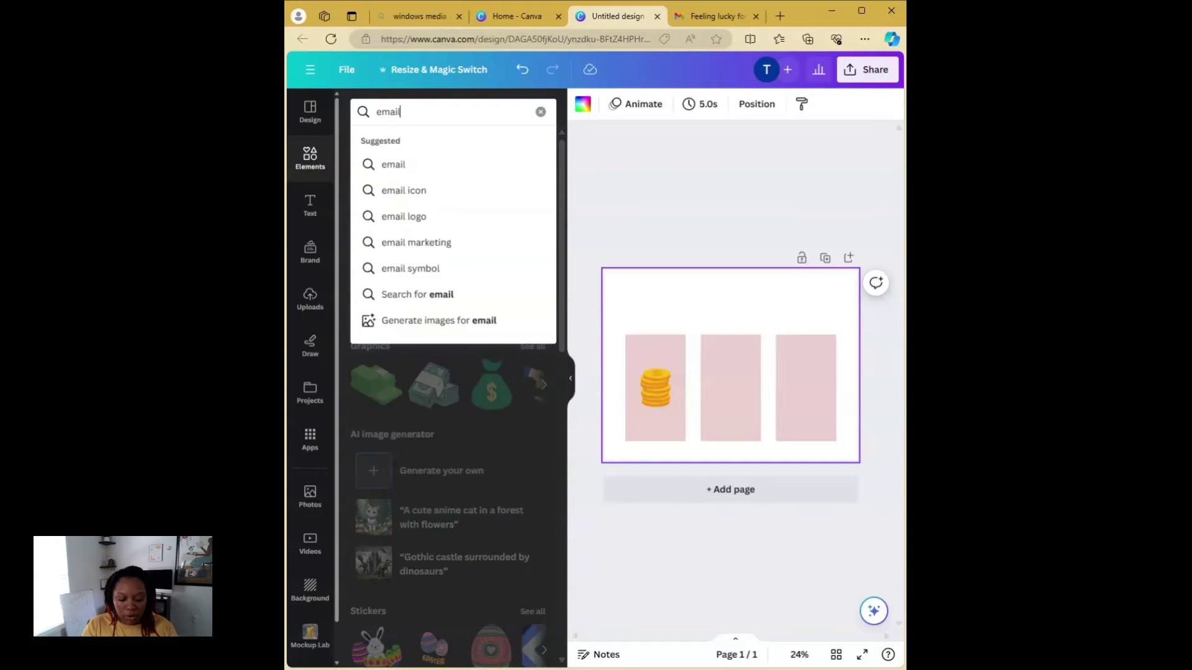
key(Return)
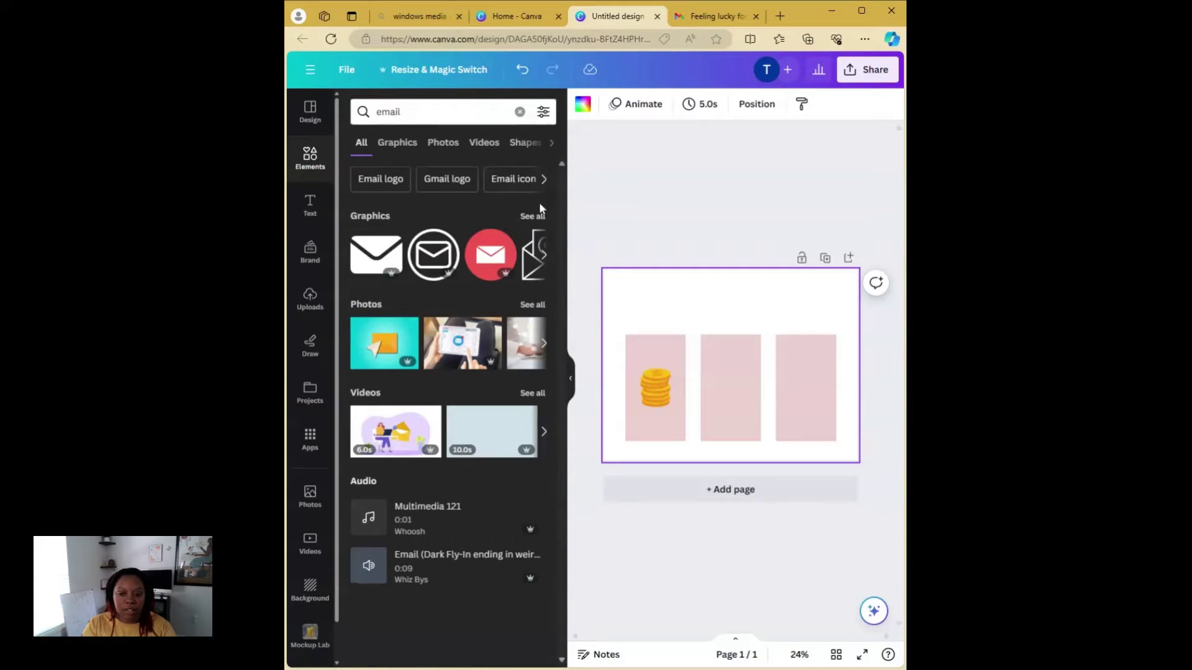
click(535, 217)
scroll(496, 384, down, 1)
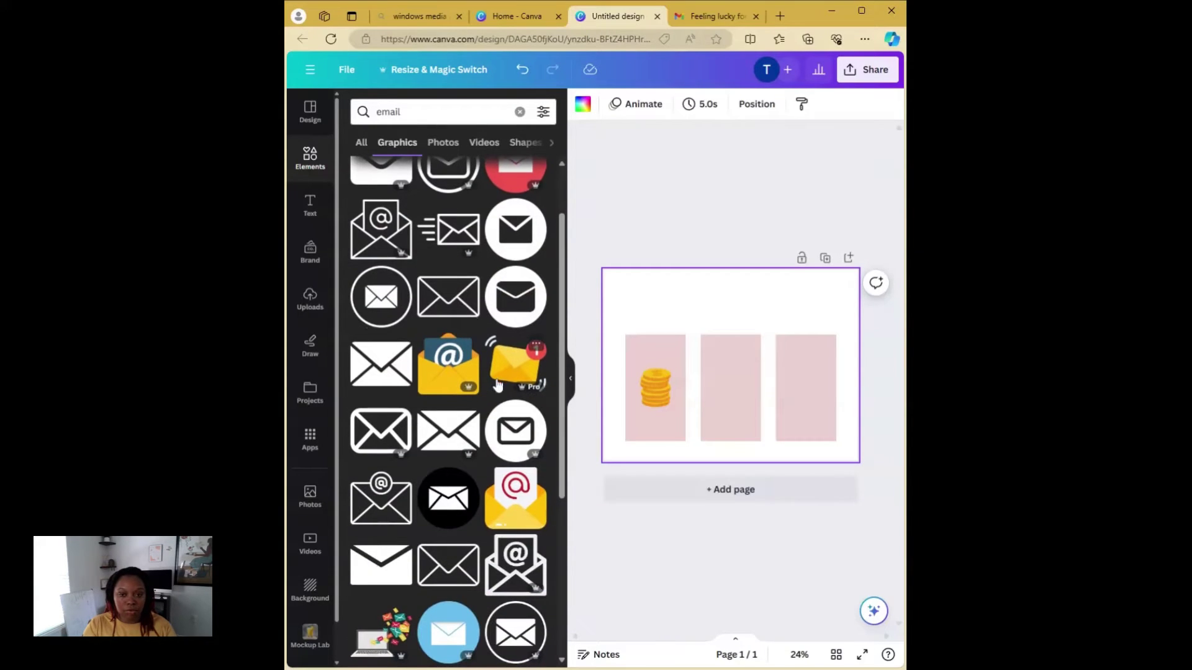
click(507, 350)
drag(773, 325, 662, 339)
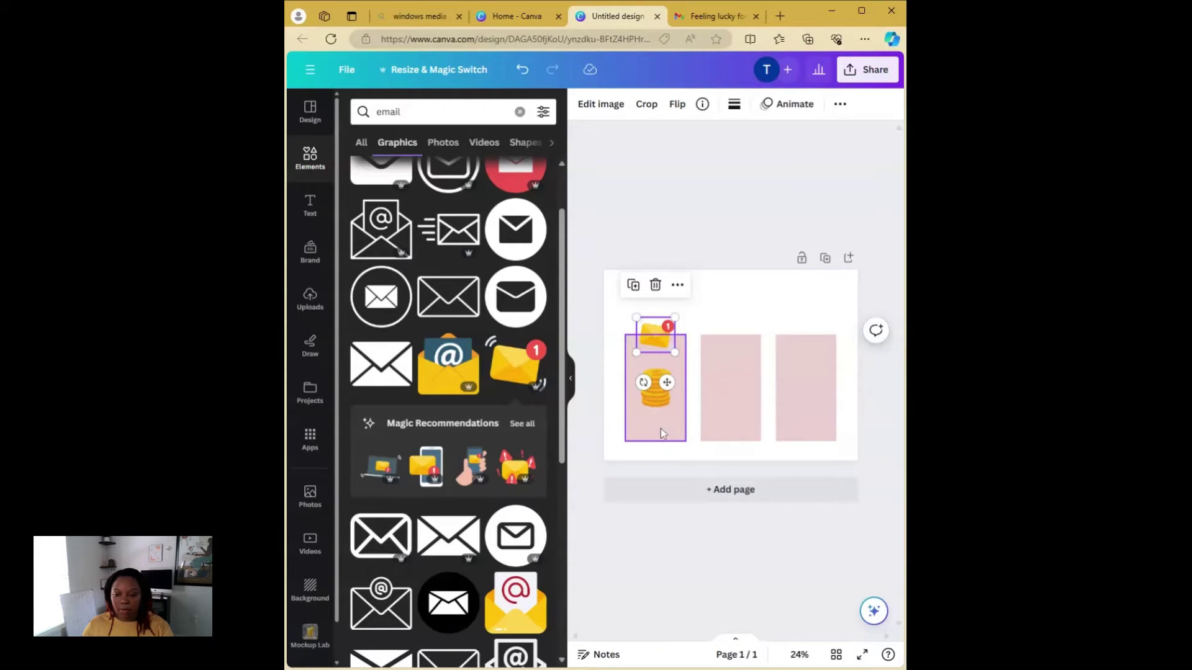
drag(604, 427, 844, 438)
Fill the three selected panels with the dark brown Brand Kit colour
click(647, 105)
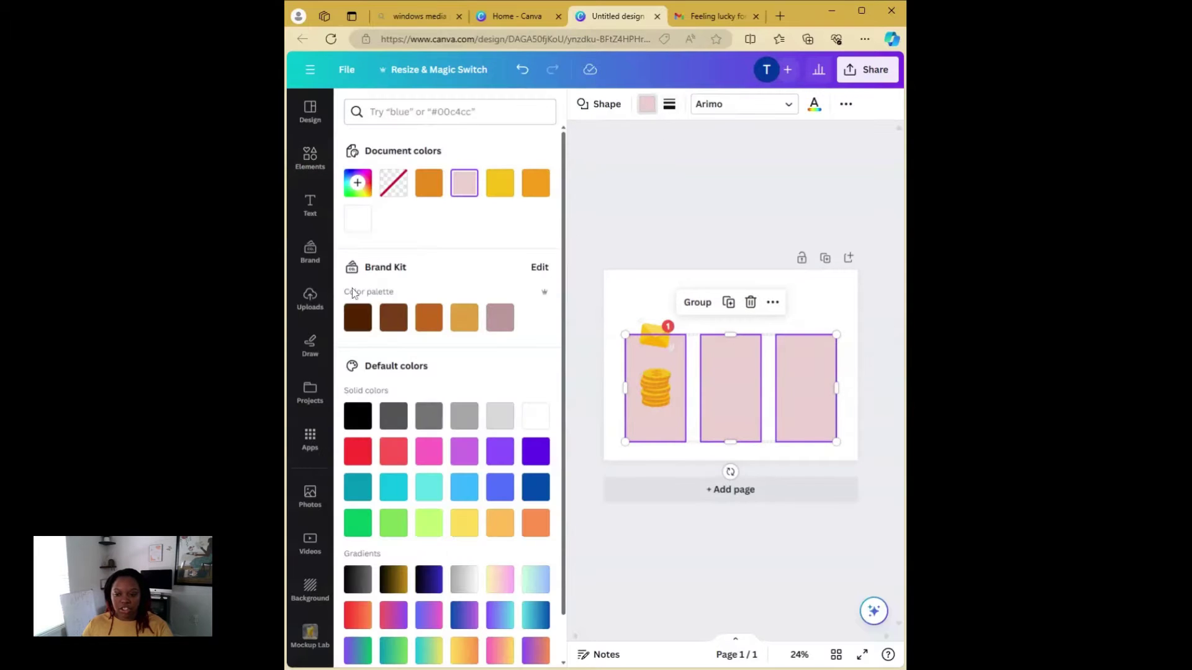
click(368, 327)
key(Escape)
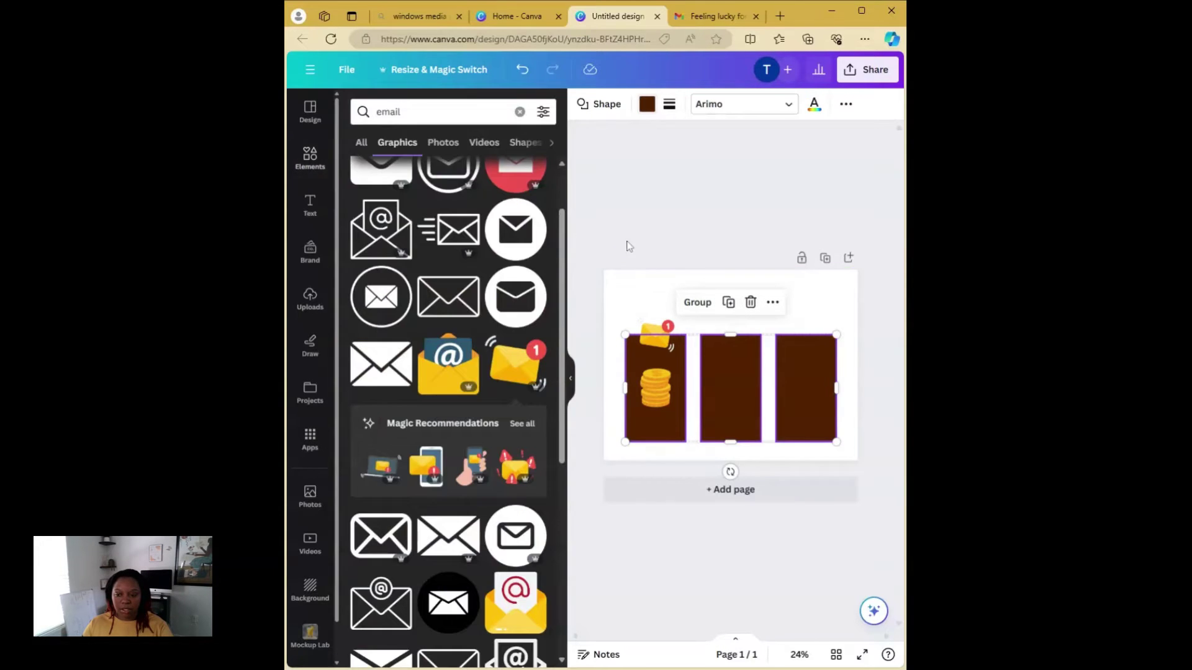
click(658, 421)
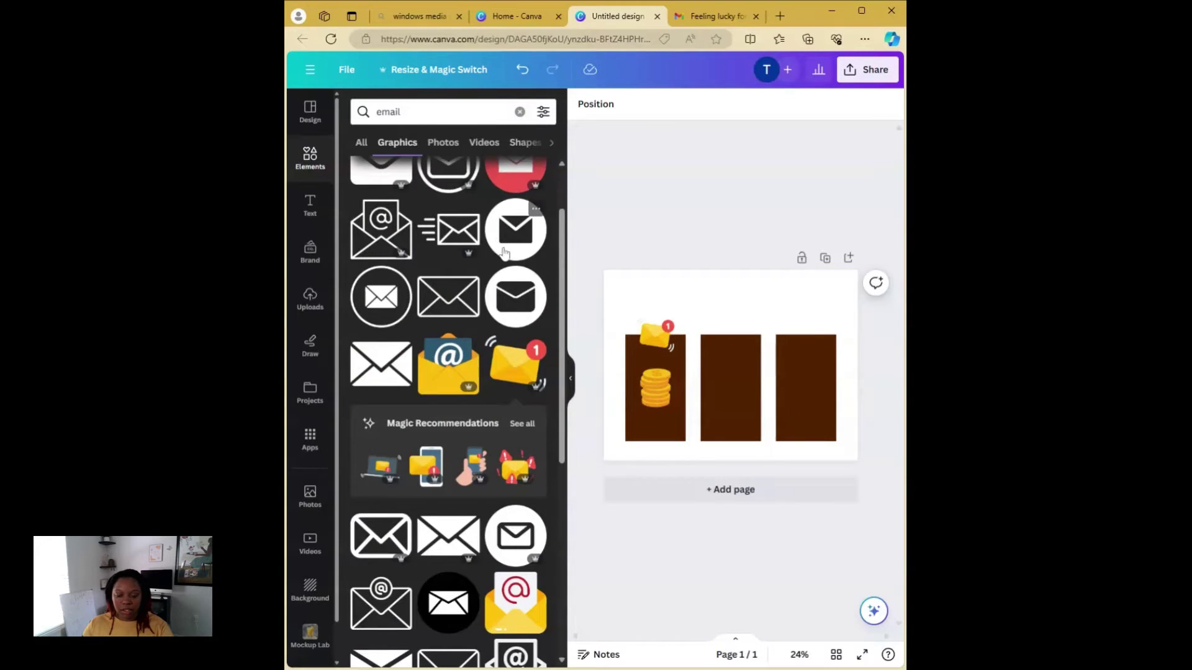
click(520, 112)
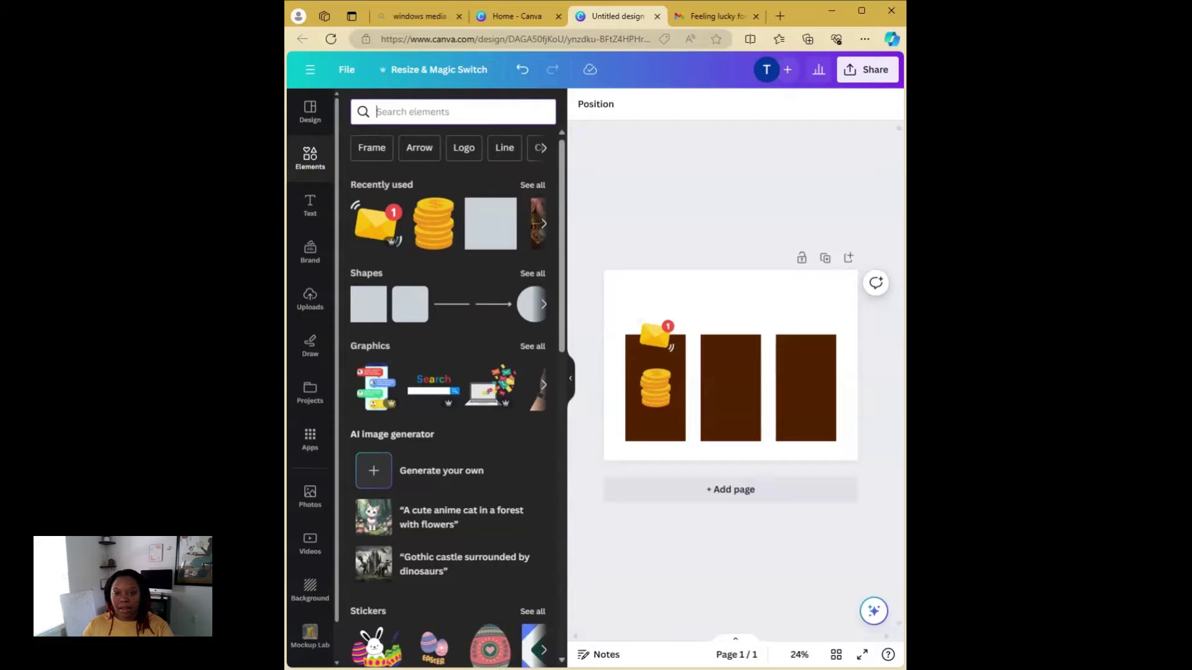
Search 'twitter' and place a small outlined bird graphic at the left panel's bottom
text(twitter)
key(Return)
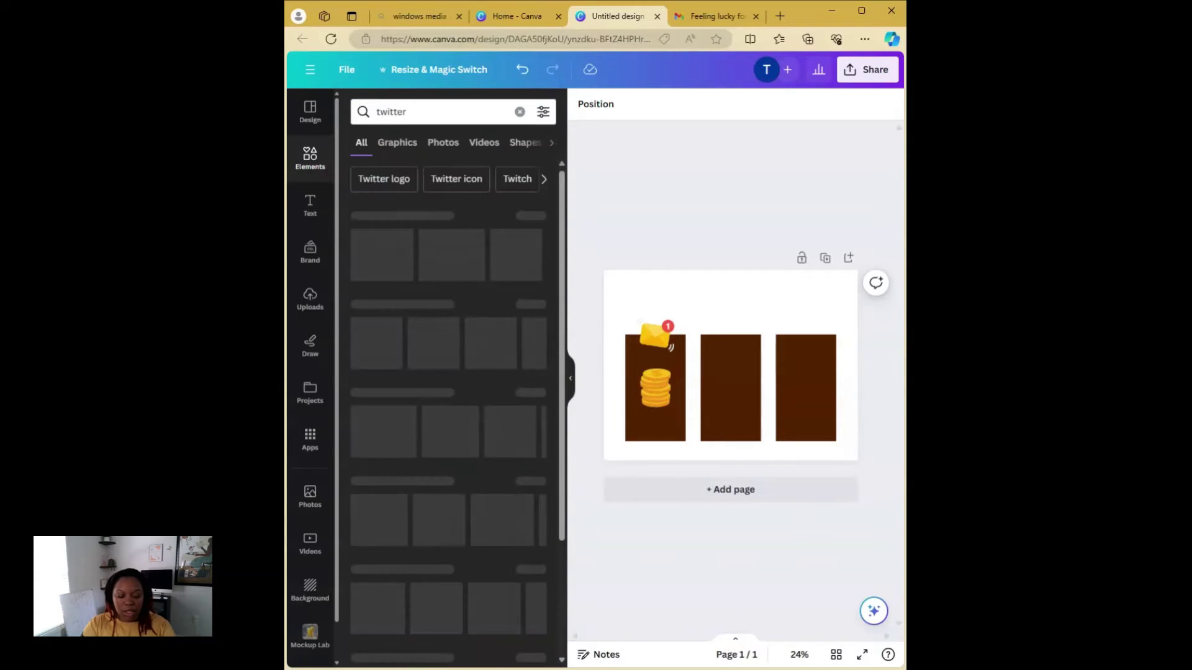
click(531, 217)
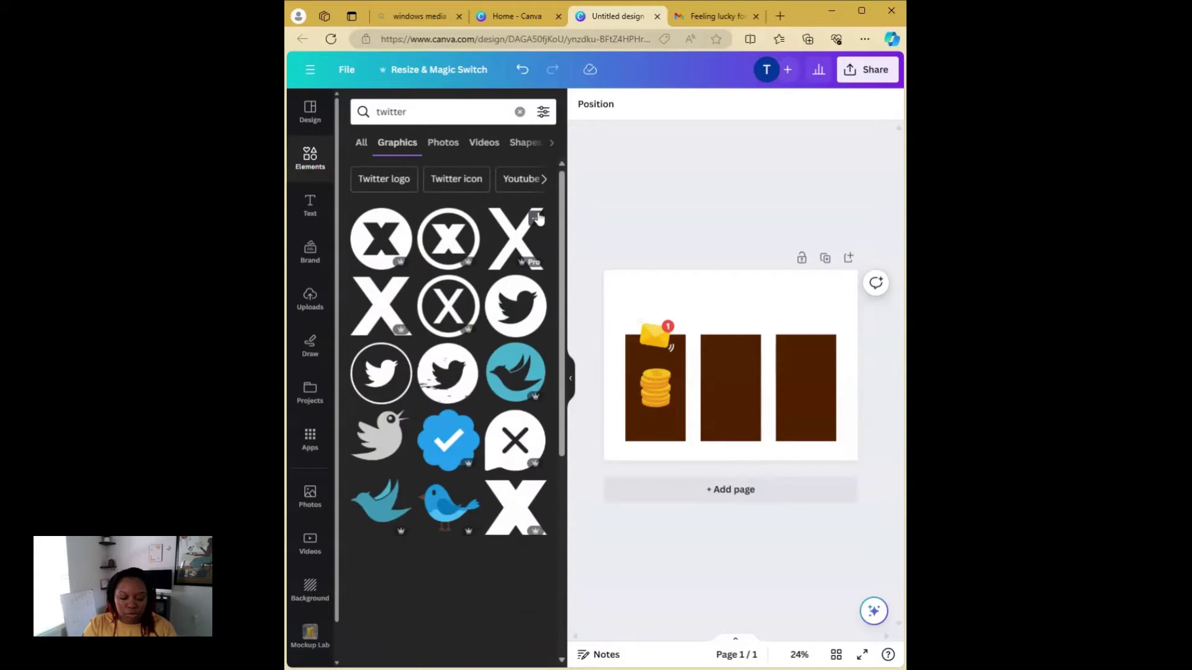
click(386, 370)
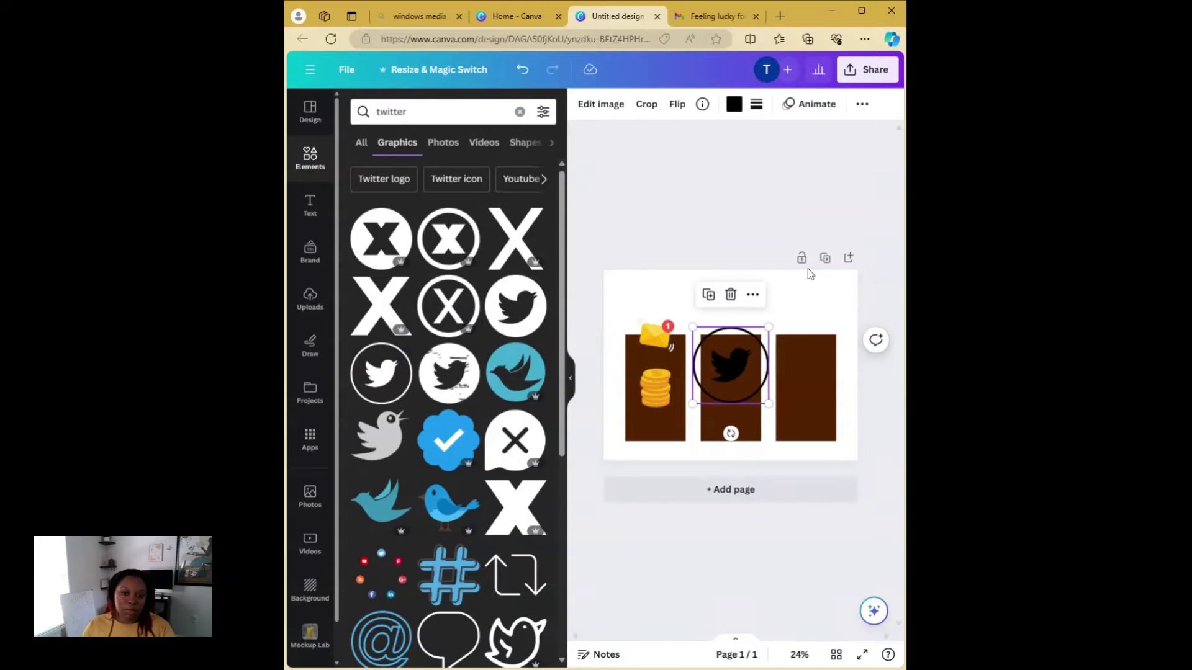
click(733, 104)
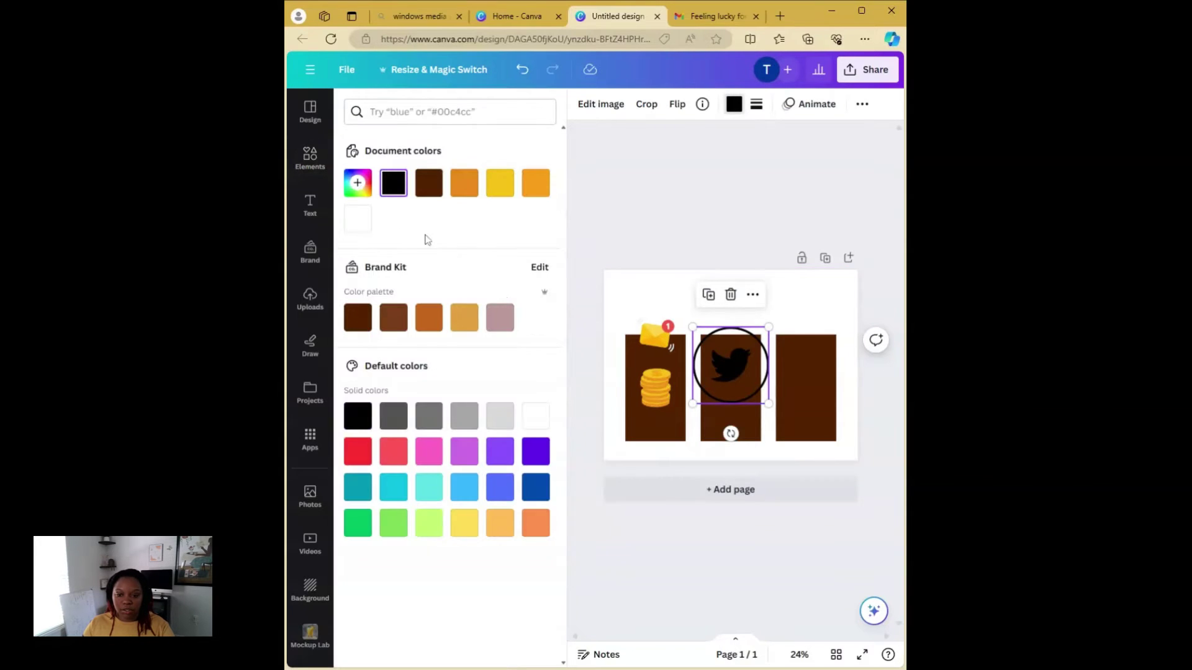
click(499, 182)
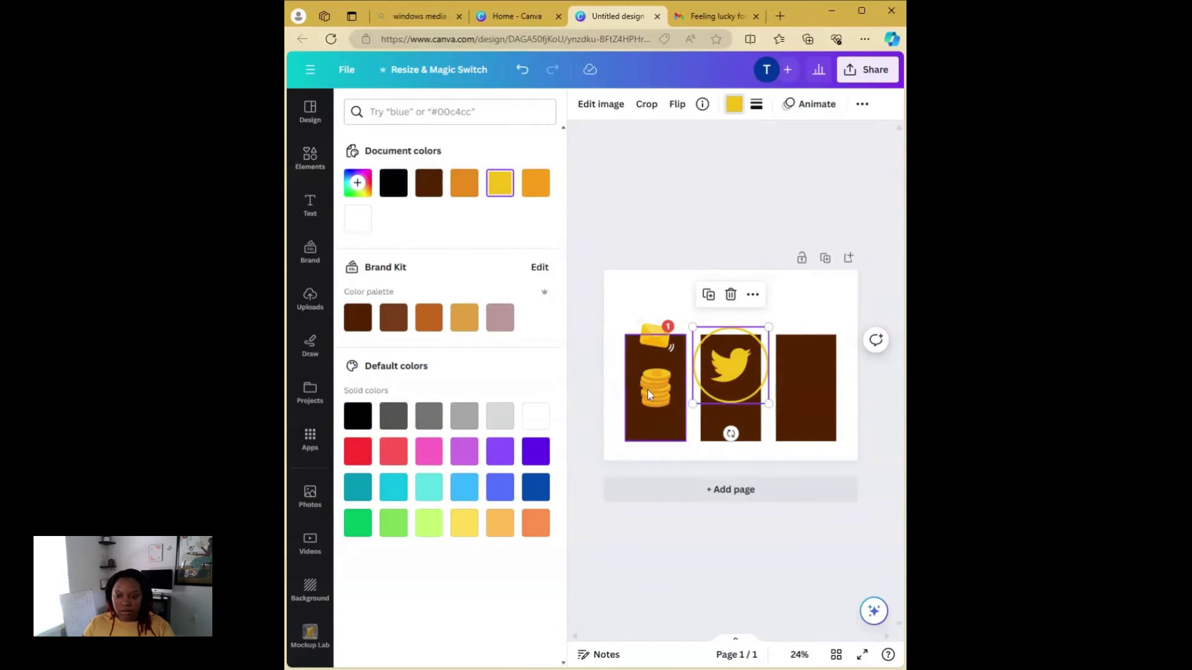
drag(769, 328, 659, 430)
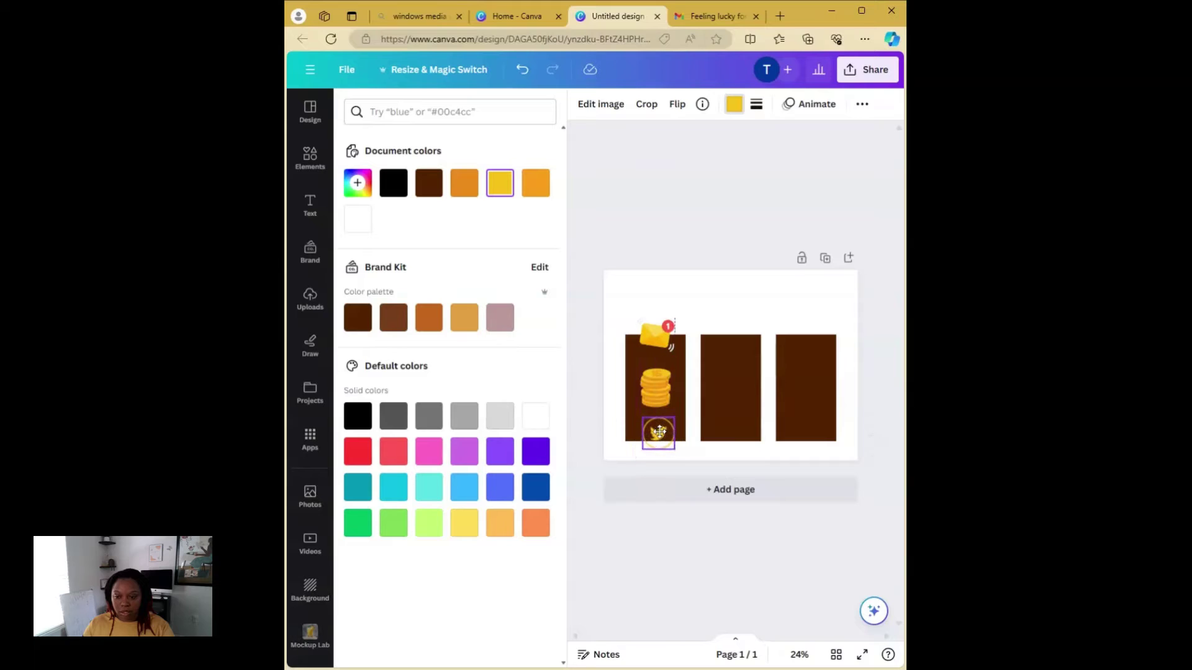
Recolour the Twitter bird icon cyan after trying orange and dark blue
click(761, 181)
click(658, 432)
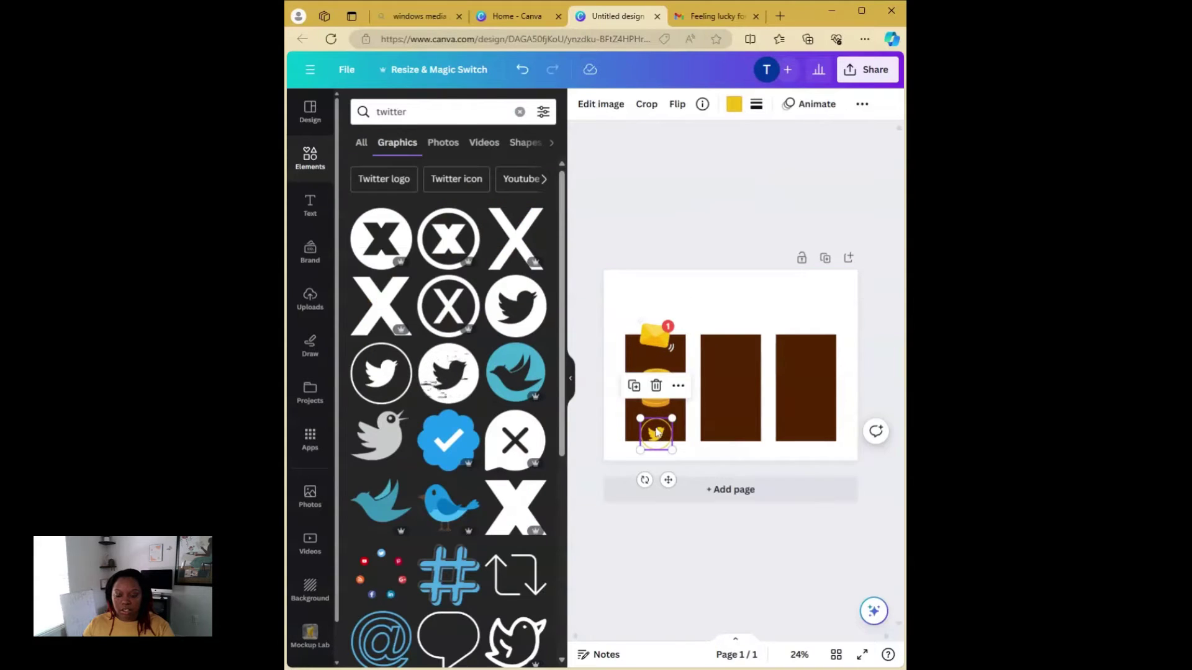
click(734, 104)
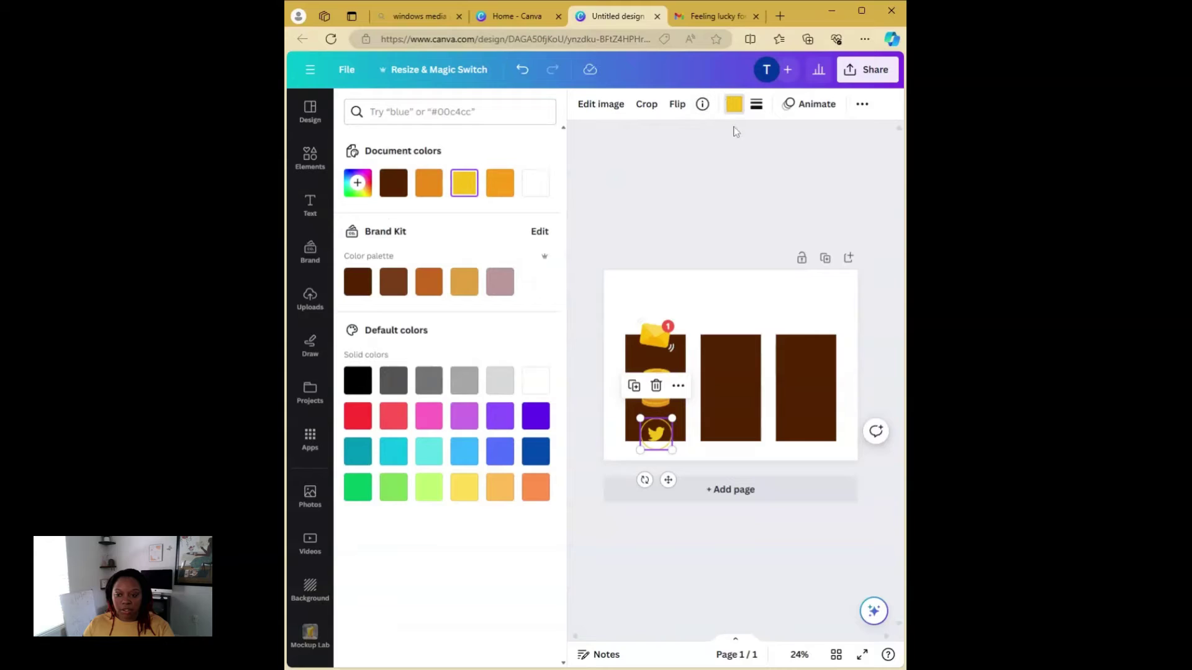
click(426, 194)
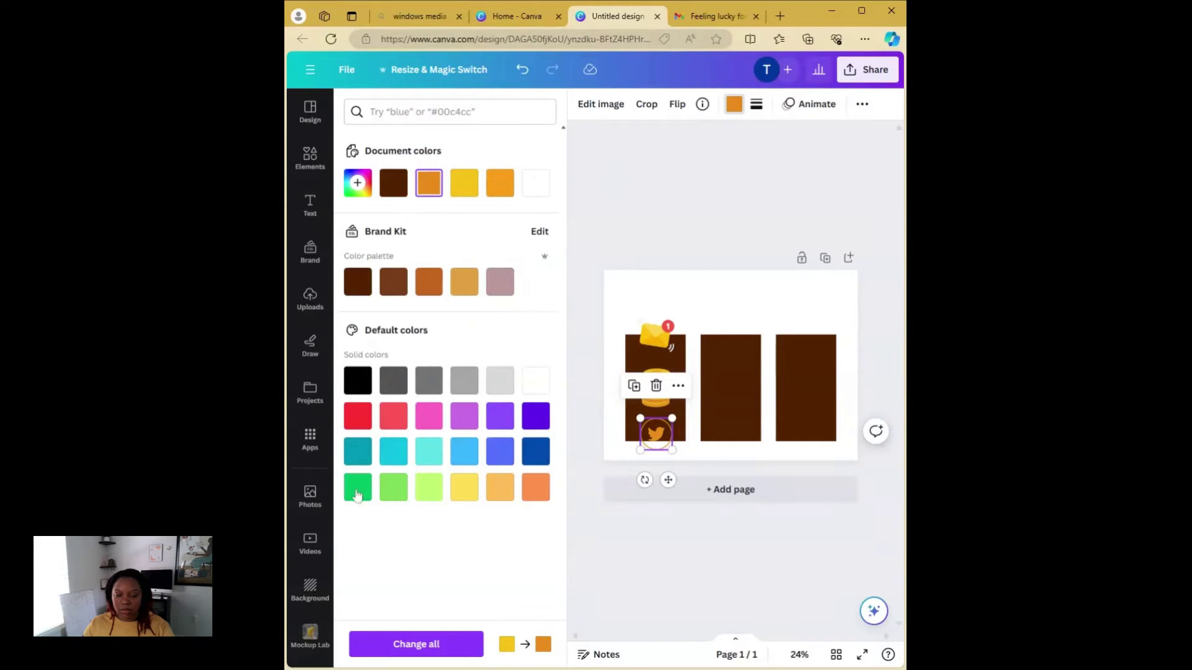
click(526, 451)
click(386, 458)
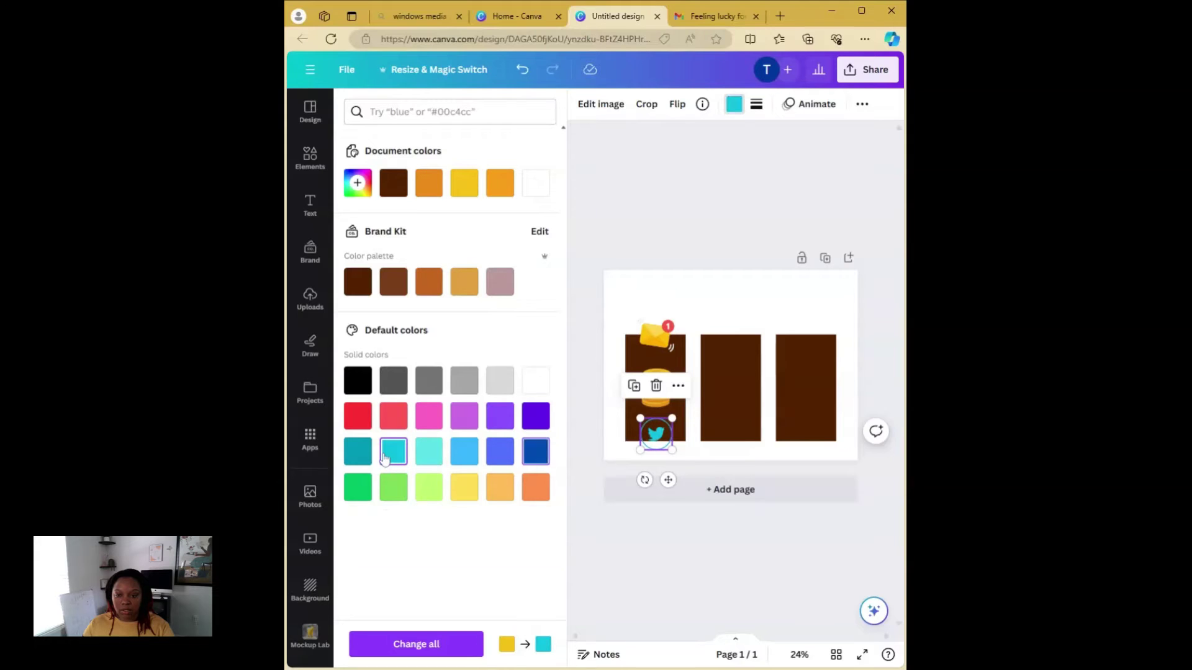
click(688, 226)
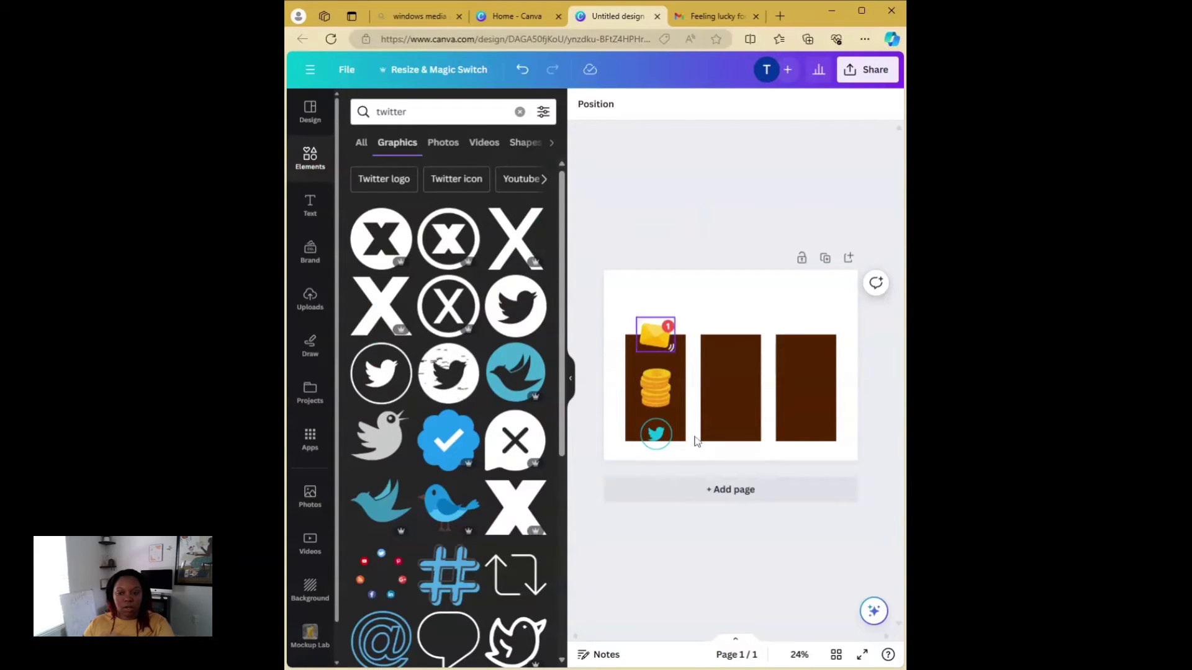
click(519, 112)
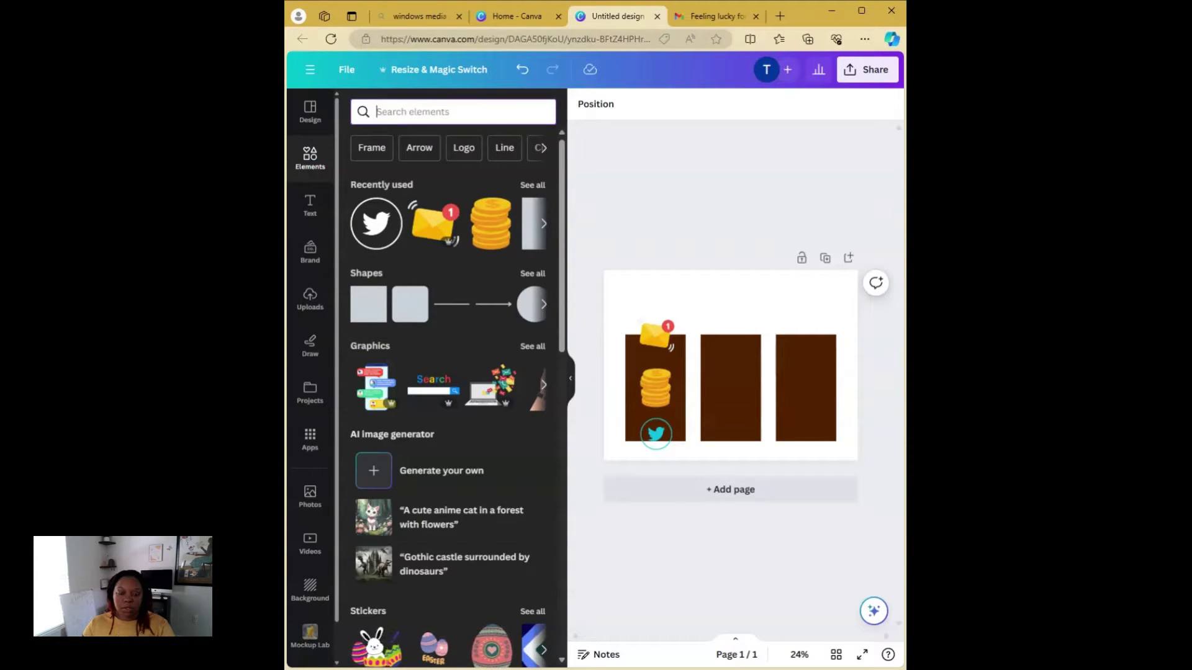
Add the purple monitor graphic from a 'website' graphics search, shrunk above the first reel's envelope
text(website)
key(Return)
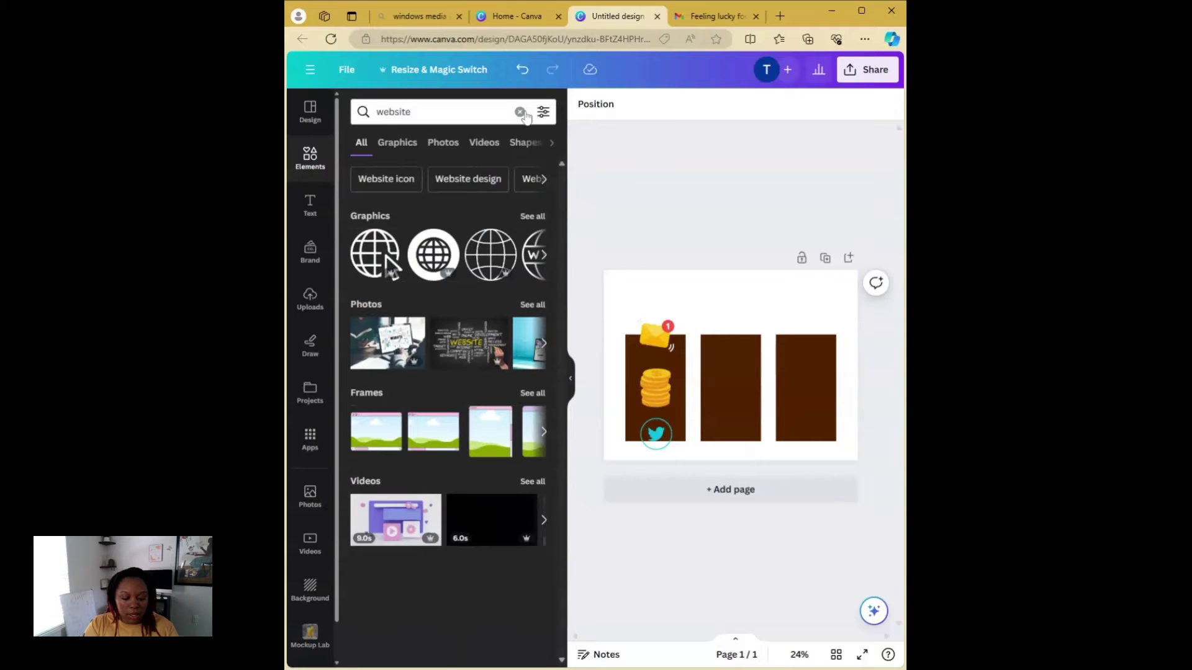
click(532, 217)
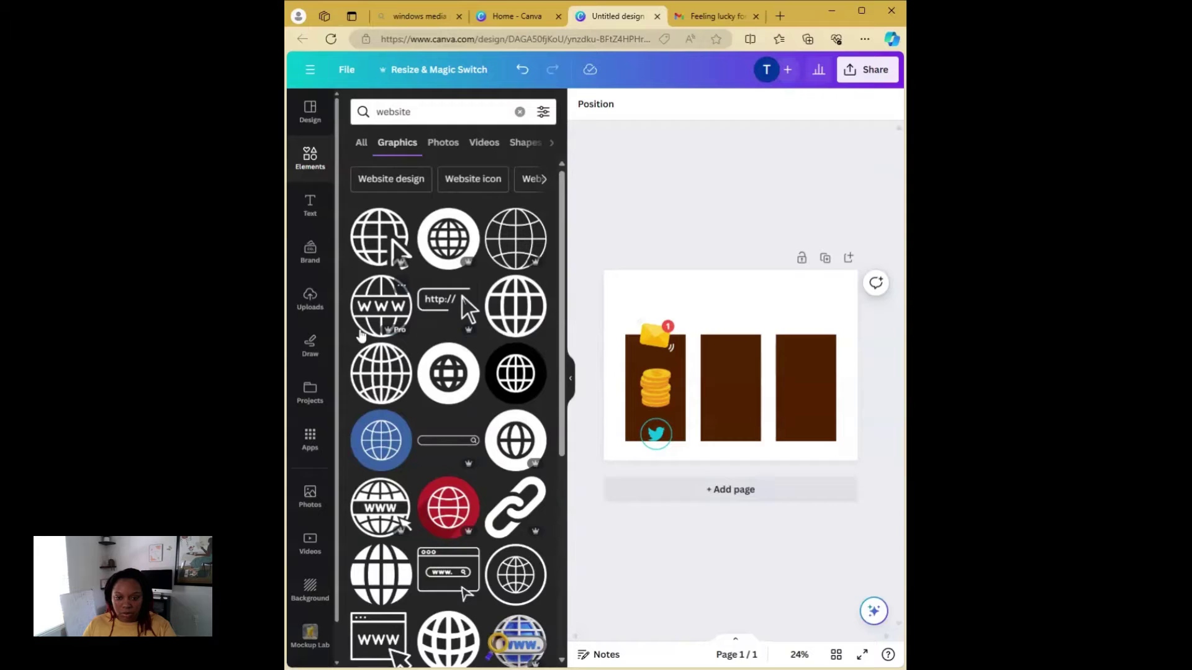
scroll(367, 338, down, 4)
scroll(374, 342, down, 2)
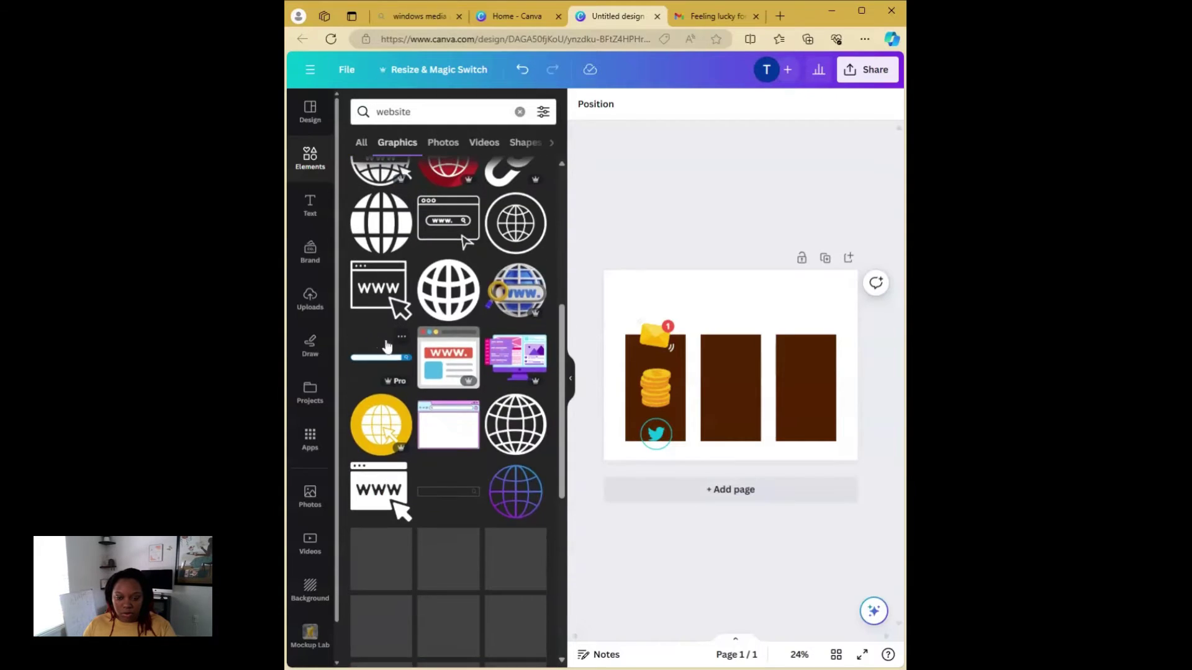
scroll(459, 428, down, 2)
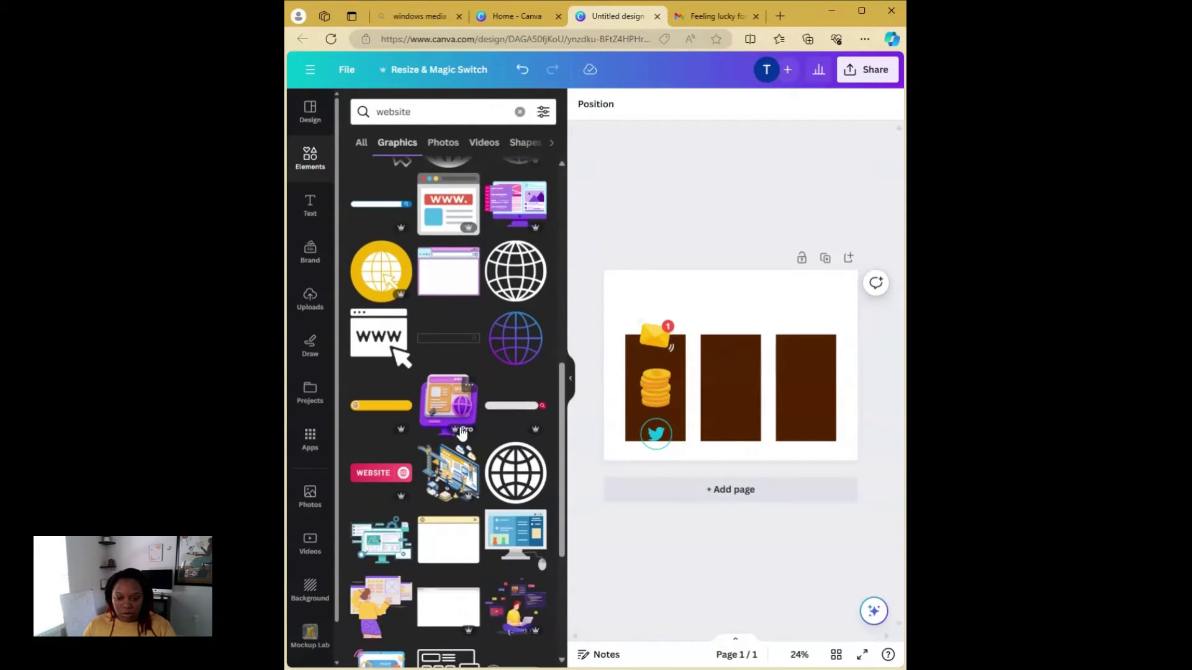
scroll(462, 434, down, 1)
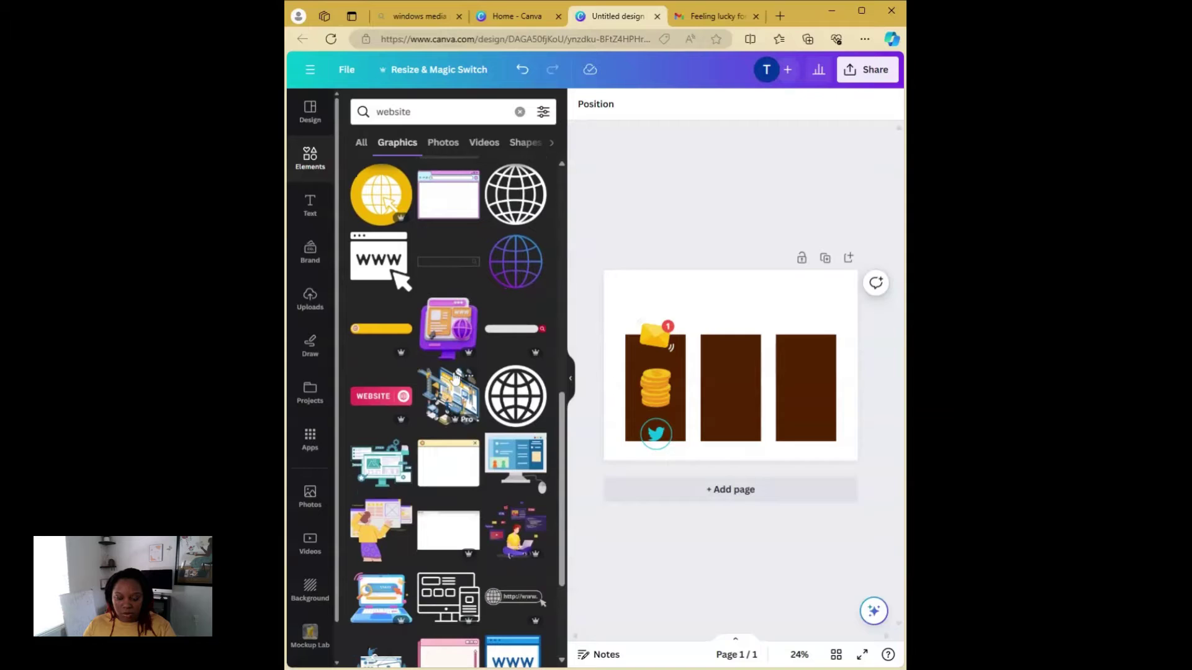
click(449, 329)
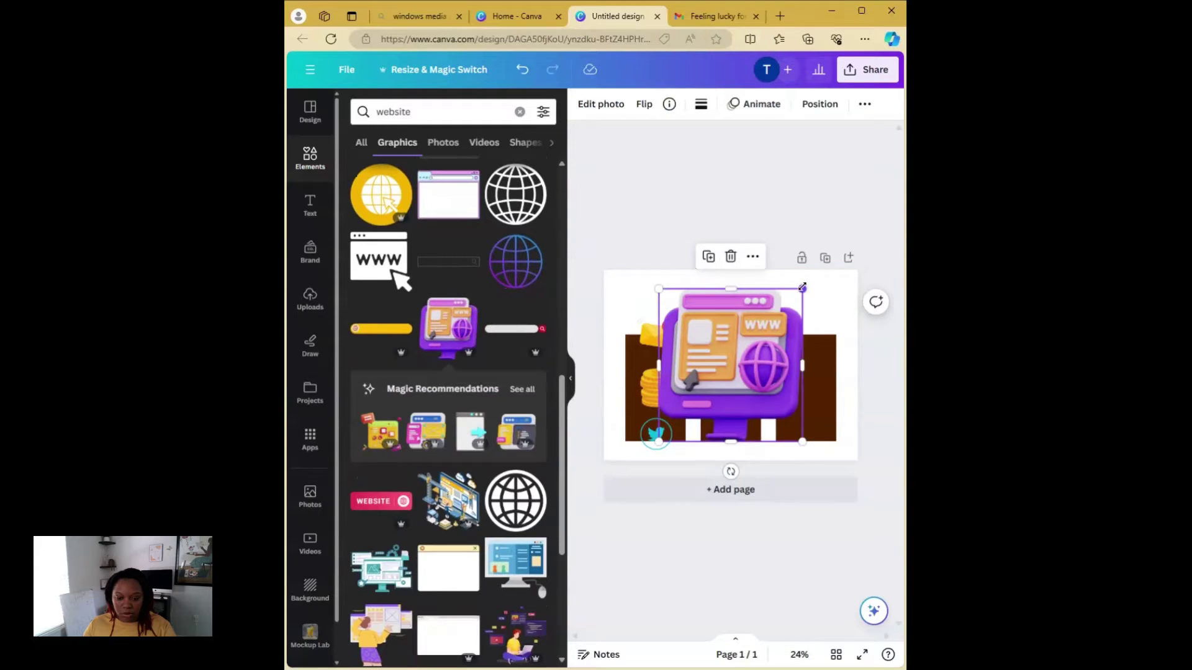
drag(802, 288, 655, 291)
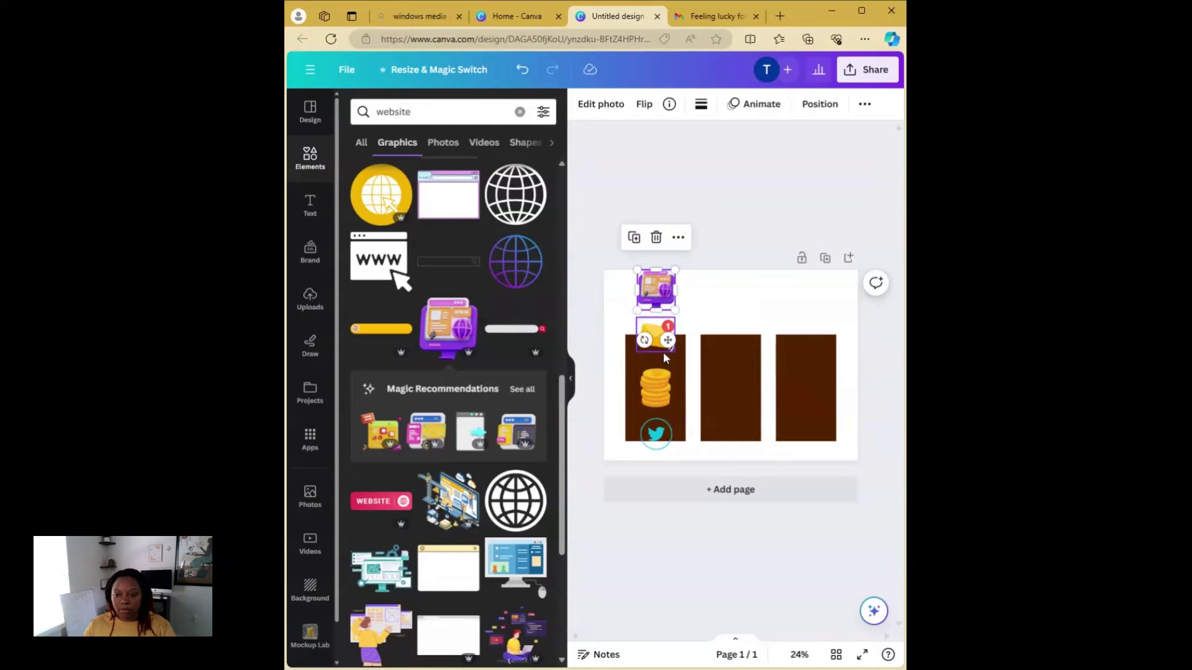
click(715, 206)
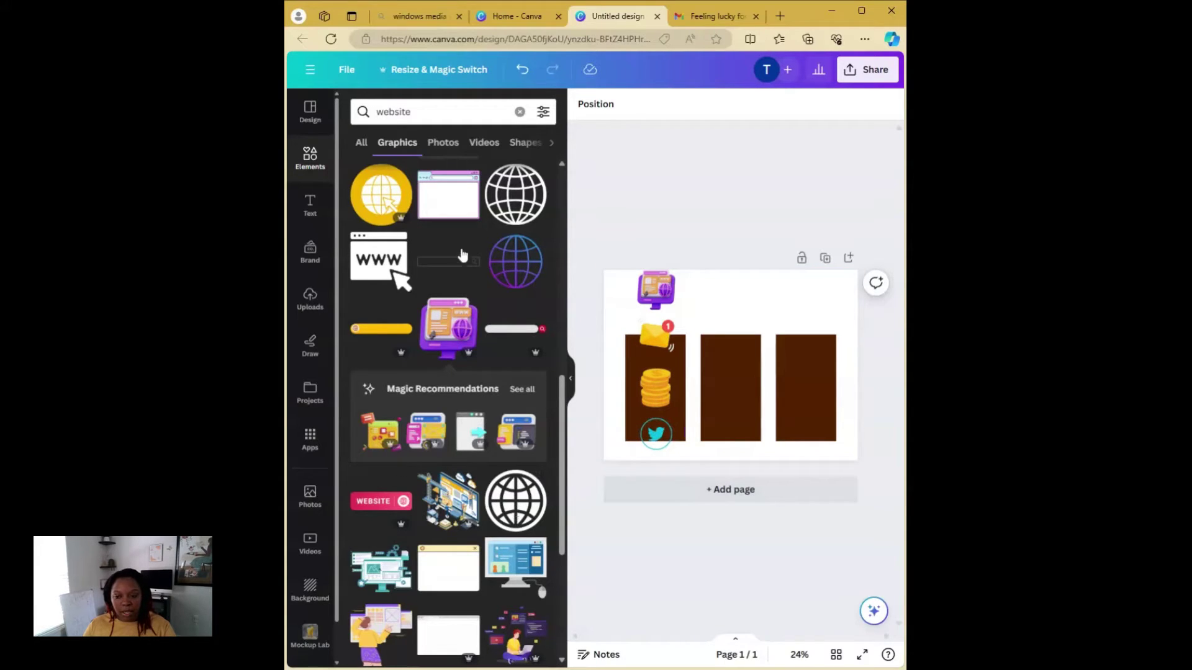
click(519, 112)
Add a small colourful book-stack graphic from a 'books' search below the Twitter bird
text(b)
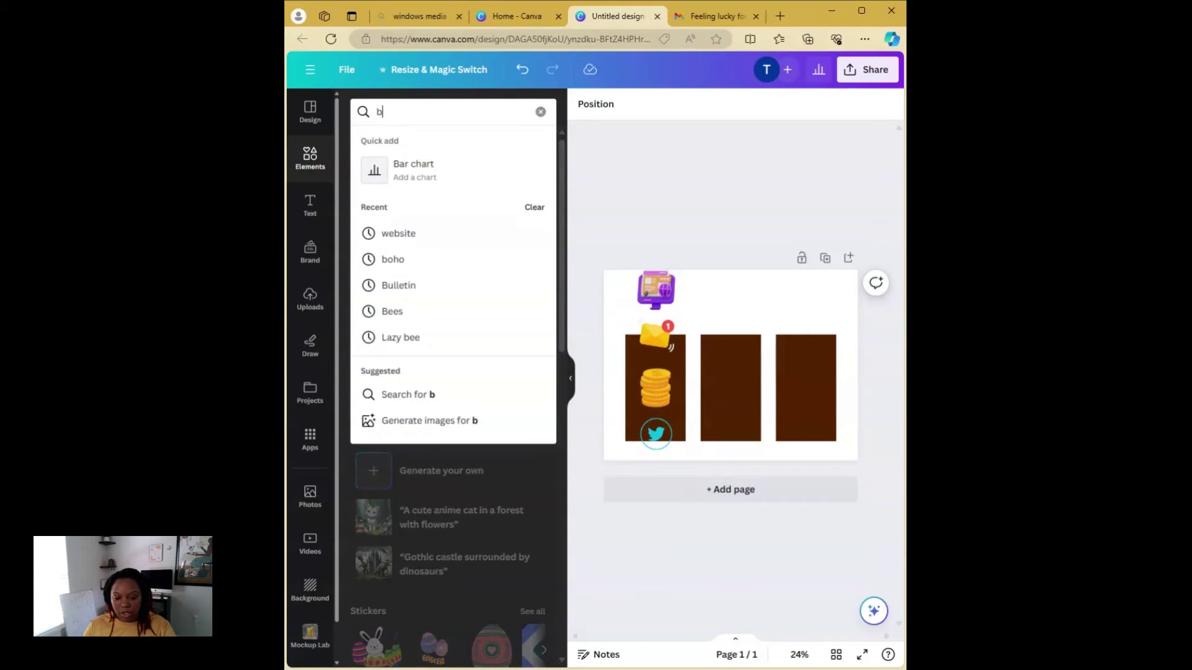
text(ooks)
key(Return)
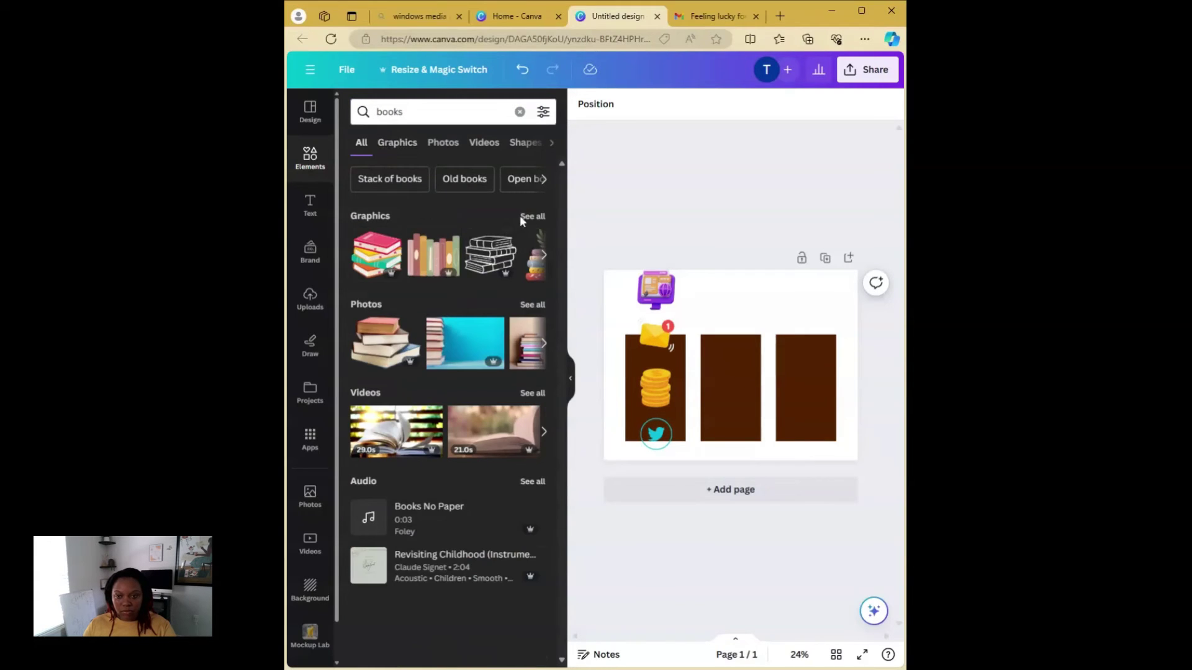
click(524, 218)
click(382, 239)
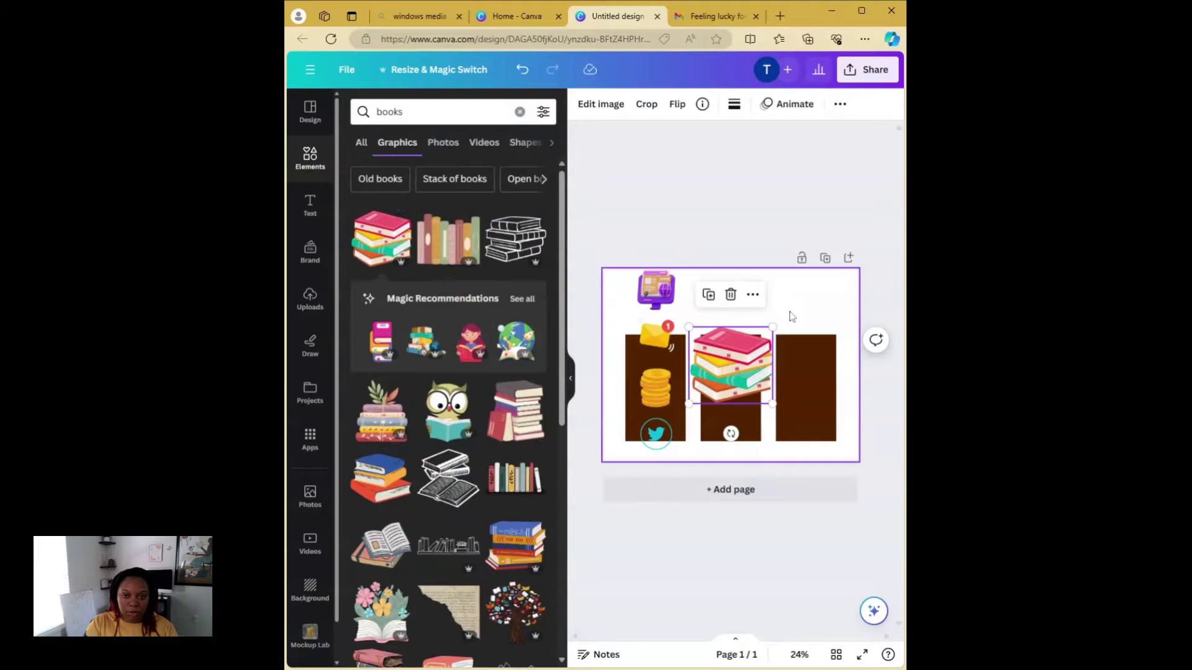
drag(773, 327, 657, 472)
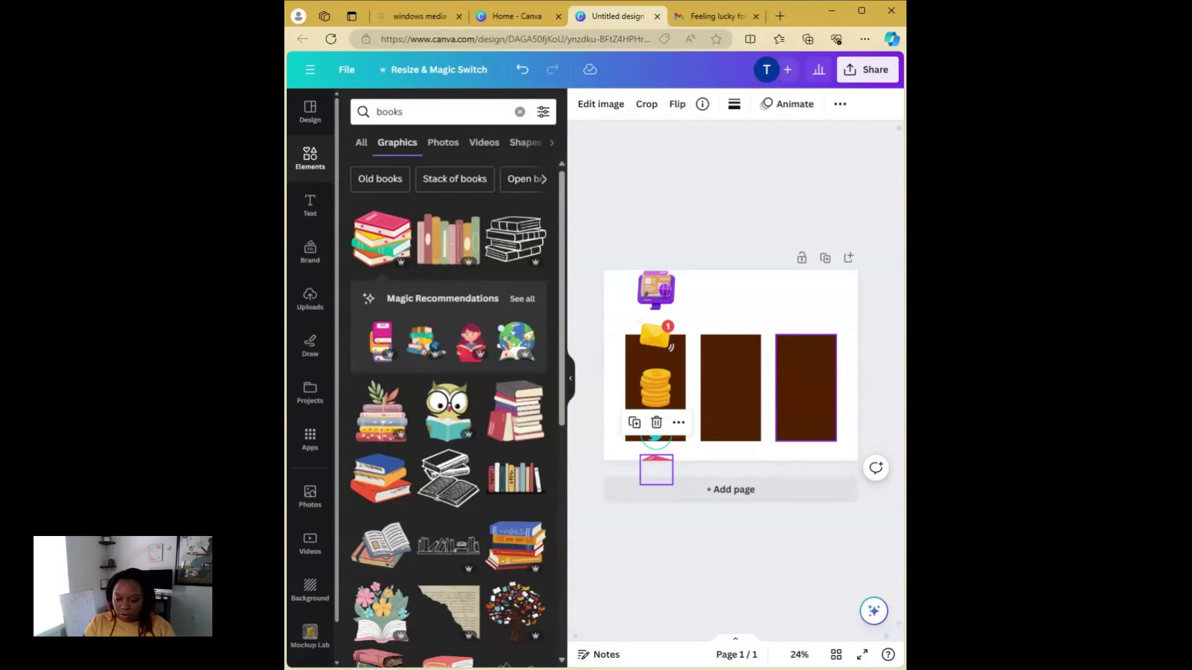
click(624, 212)
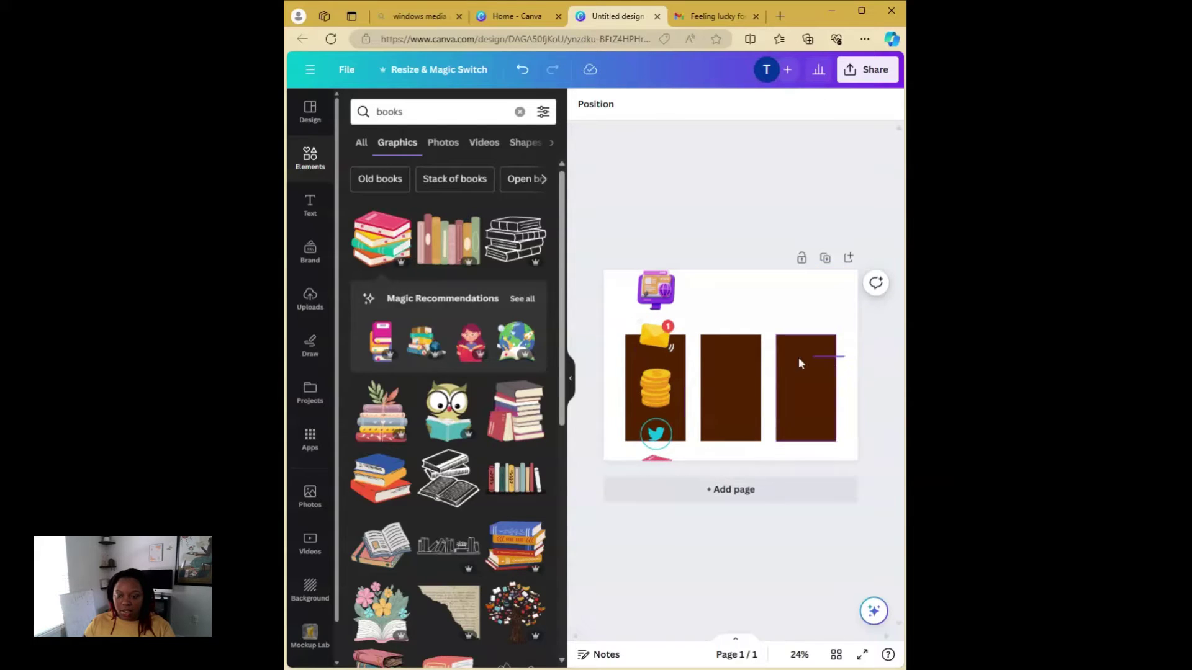
drag(669, 365, 676, 363)
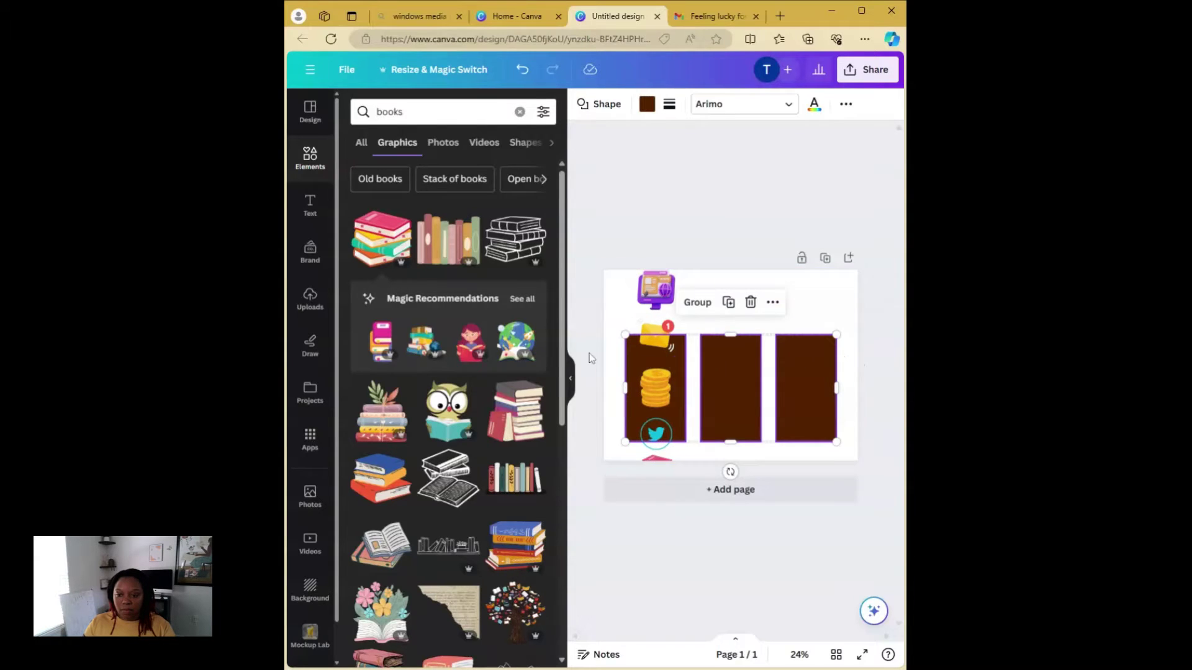
Group the three brown reels and lock the group in place
click(694, 303)
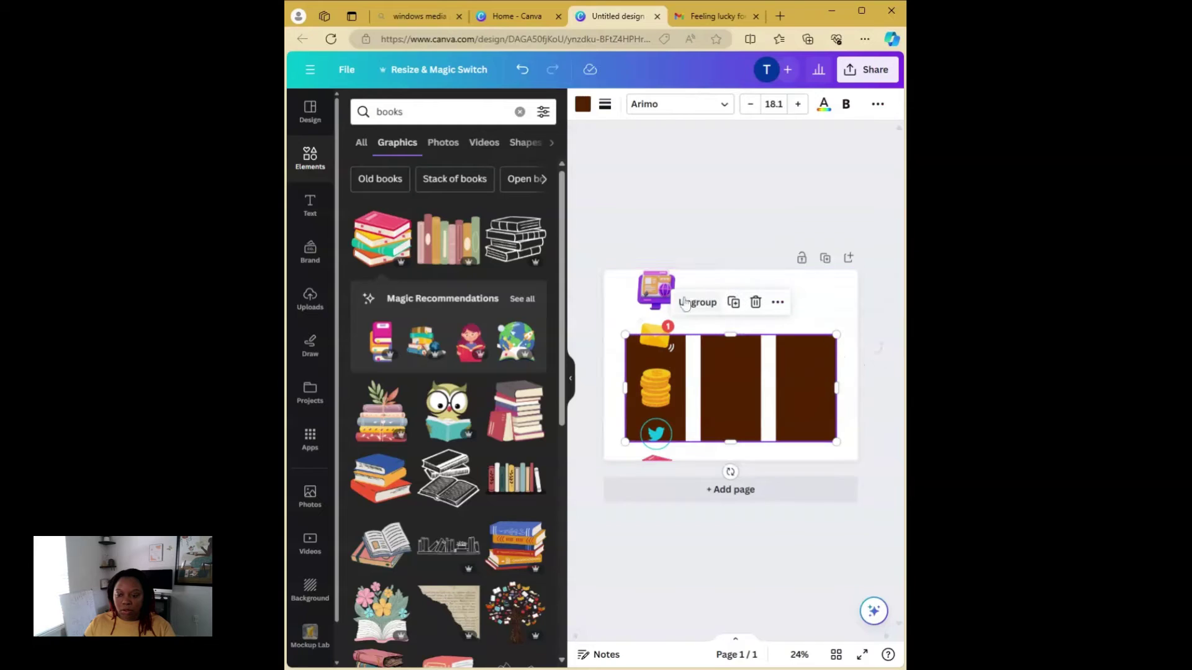
click(876, 104)
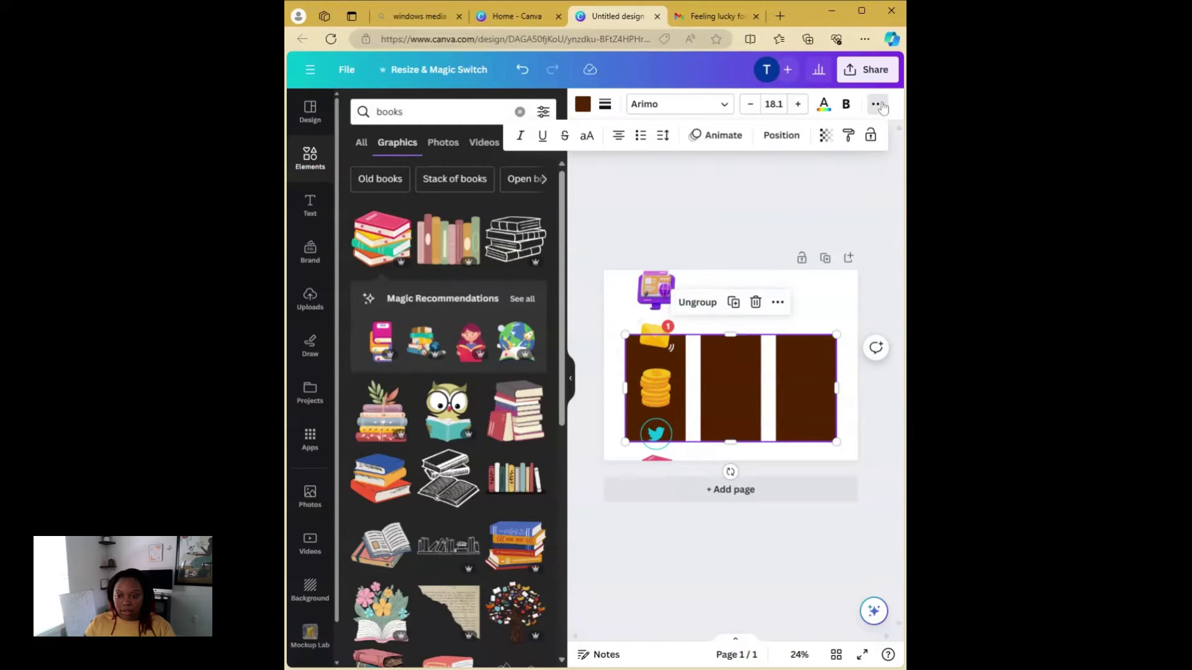
click(870, 135)
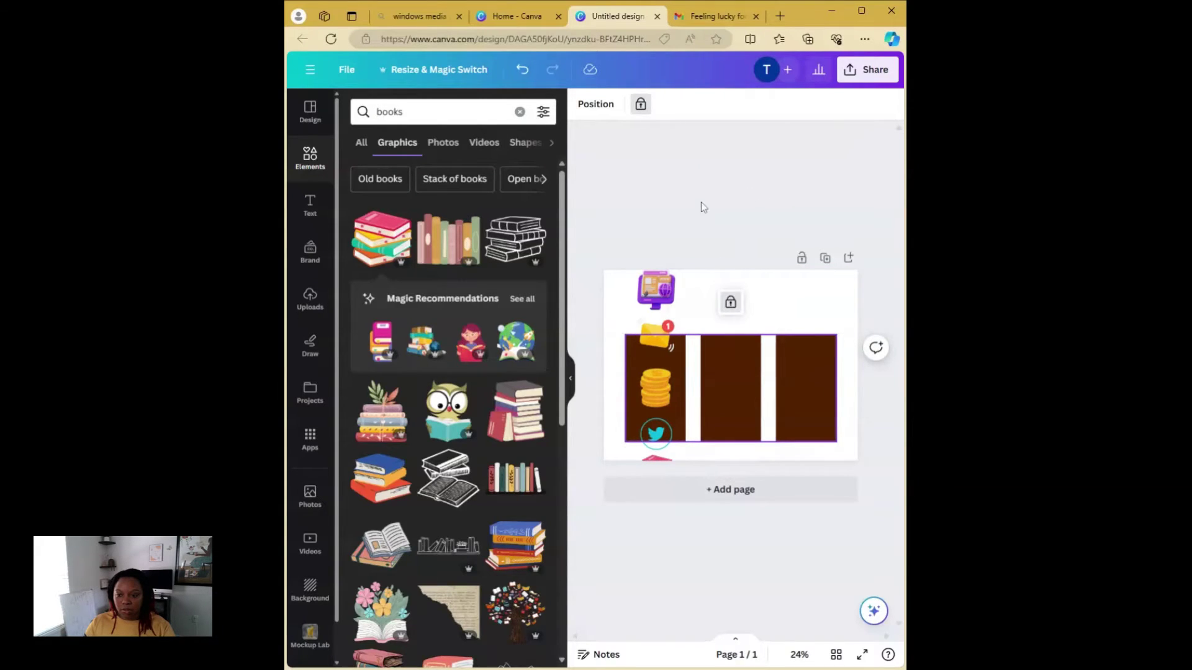
click(747, 277)
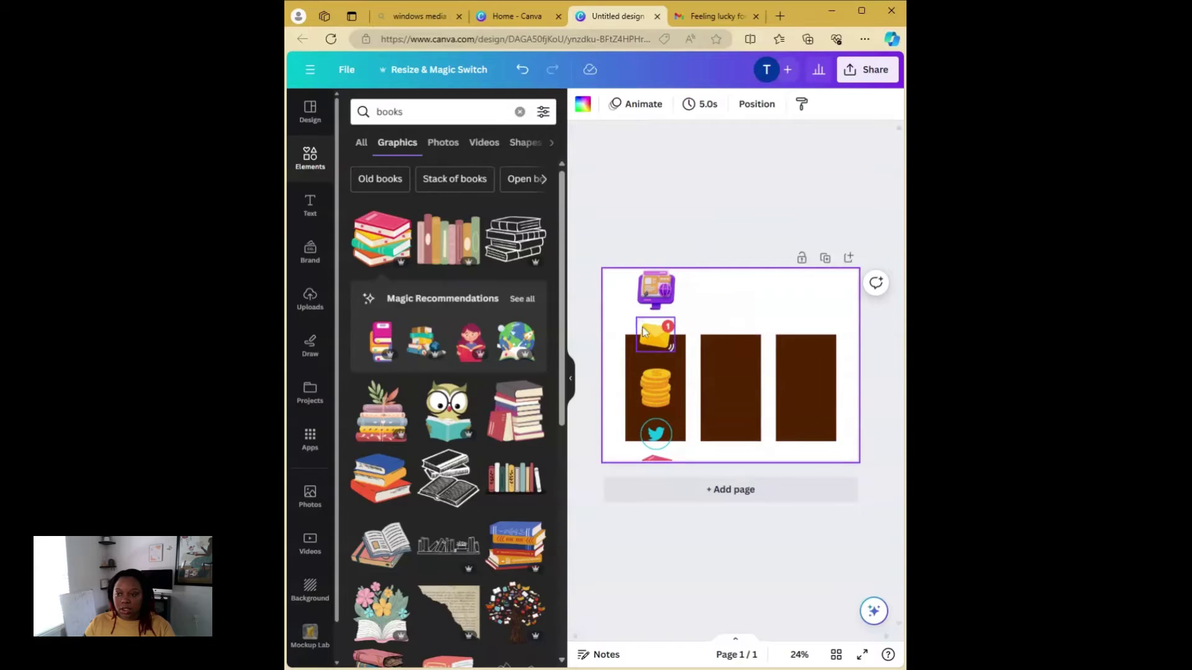
Hide the elements panel and marquee-select the first reel's column of icons
click(570, 377)
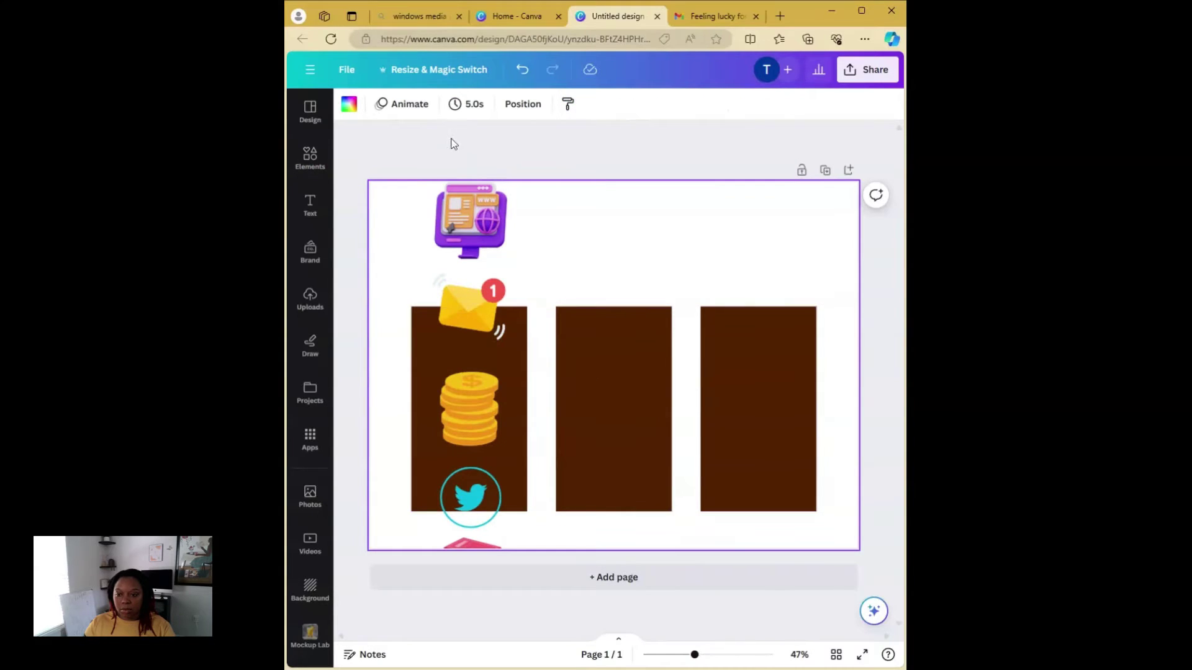
drag(450, 135, 483, 622)
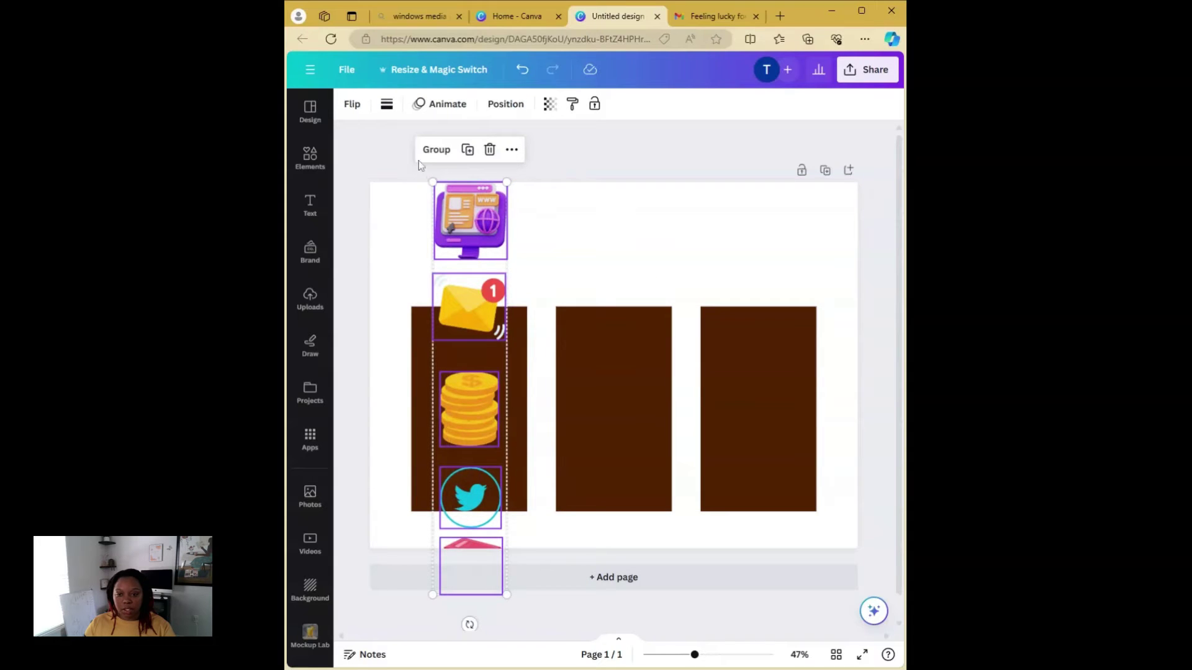
click(407, 187)
drag(417, 151, 513, 562)
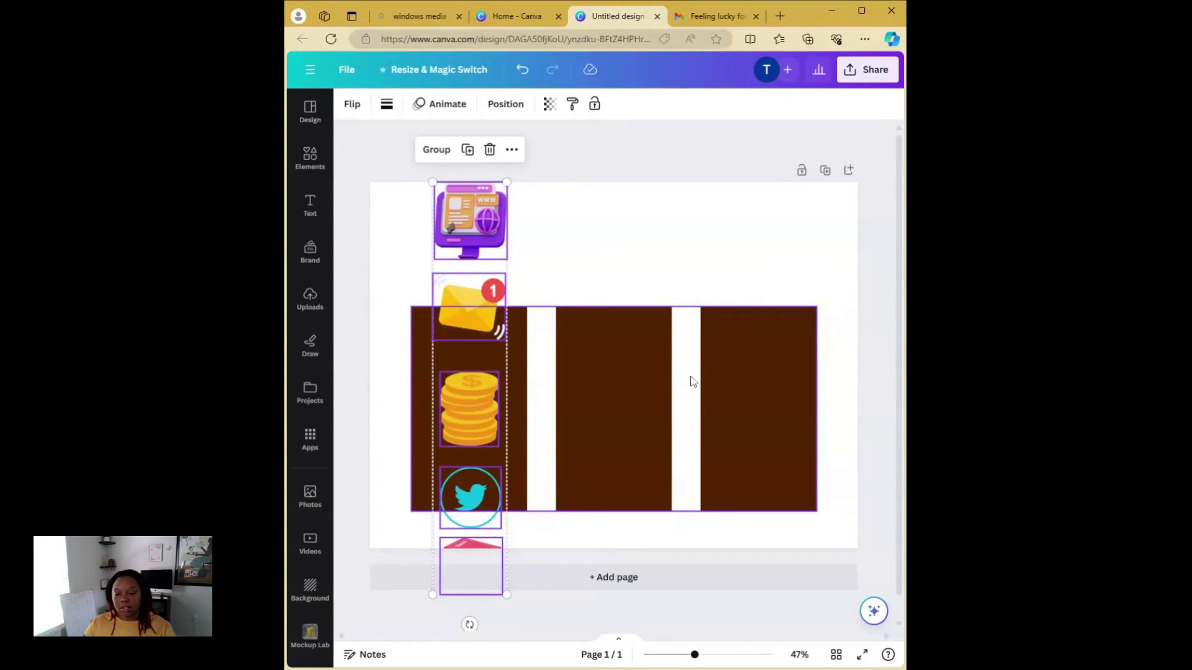
click(692, 312)
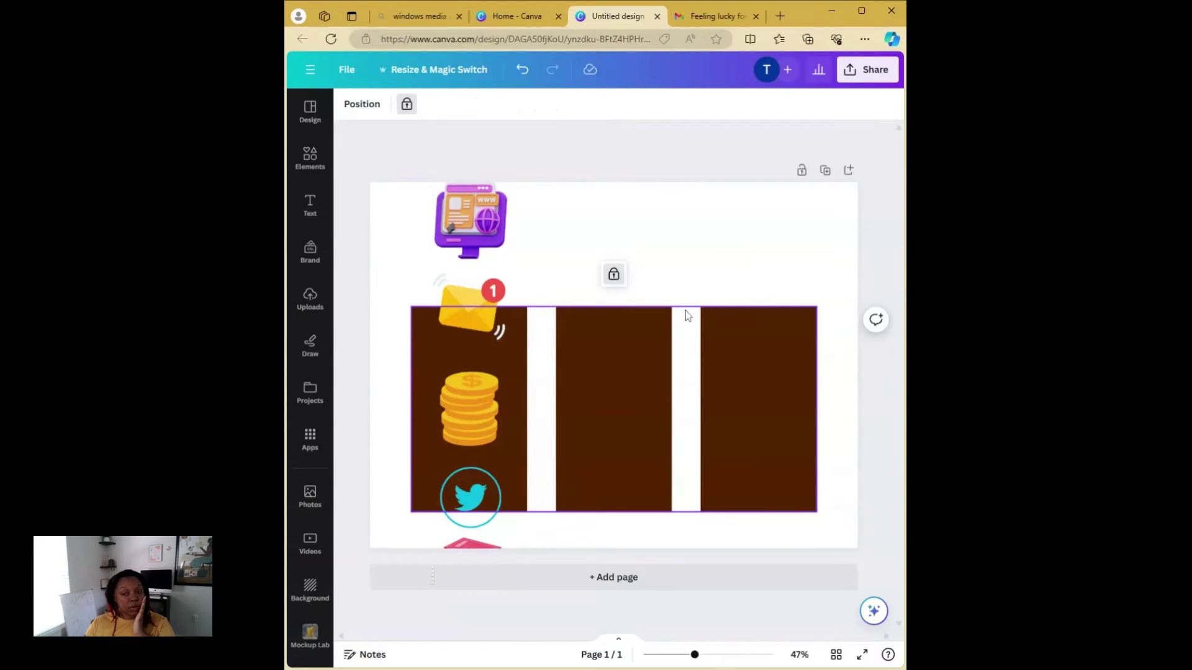
click(586, 374)
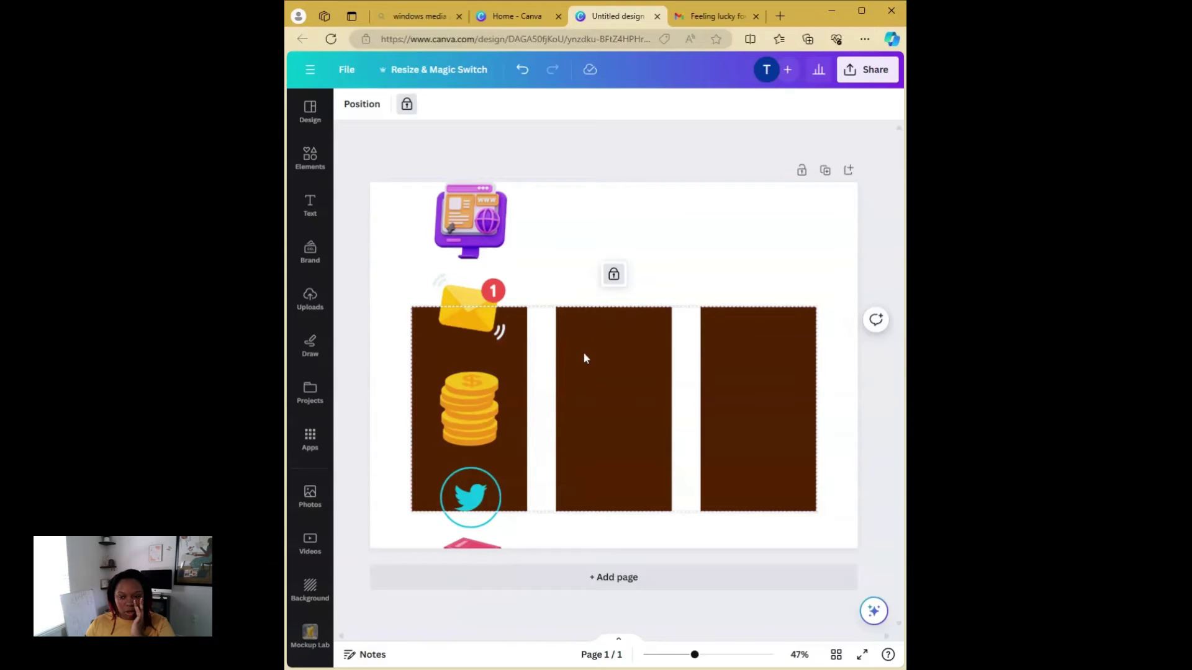
click(723, 236)
click(490, 229)
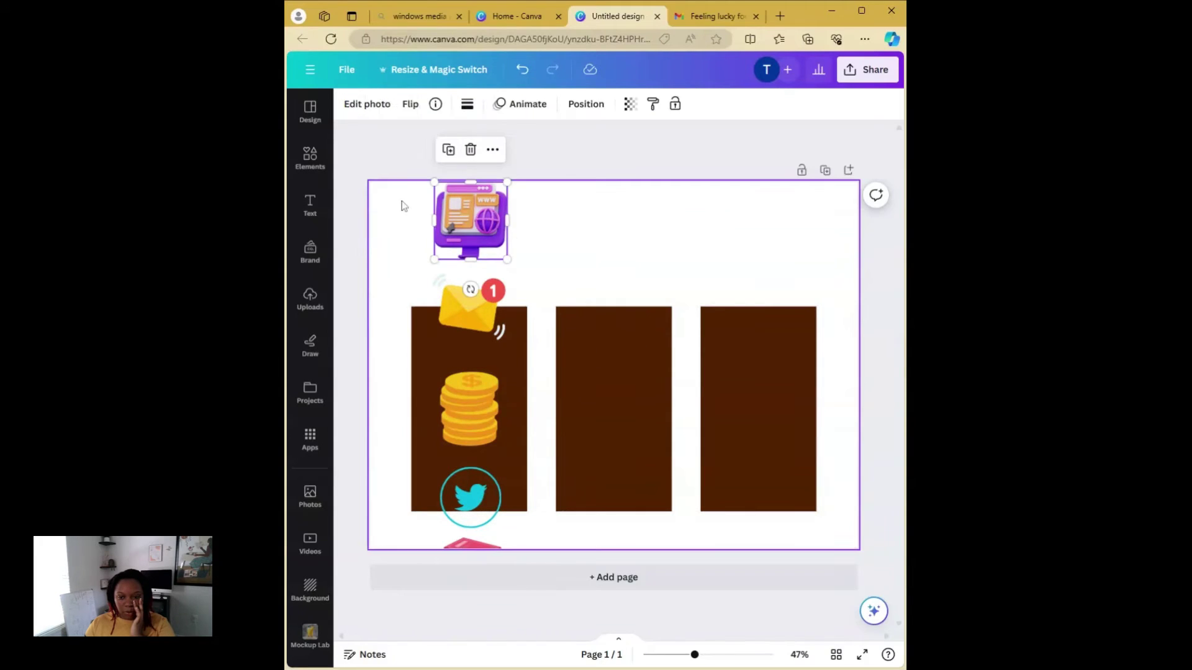
drag(449, 148, 490, 579)
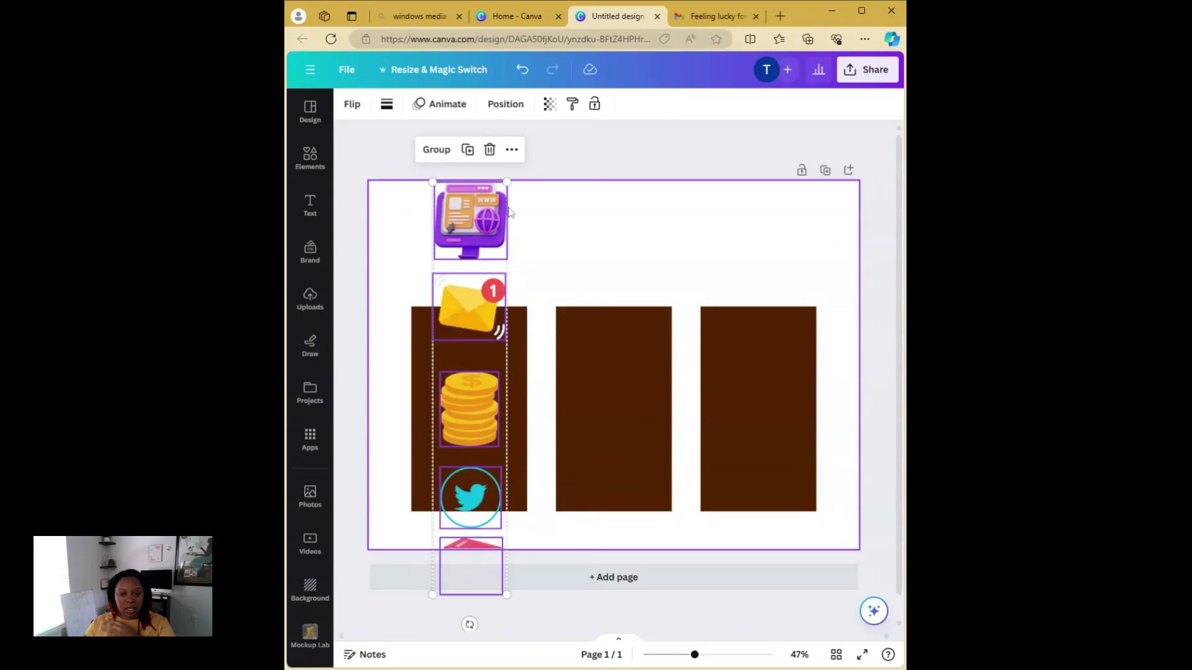
Group the left reel's five stacked icons and select the group
click(453, 149)
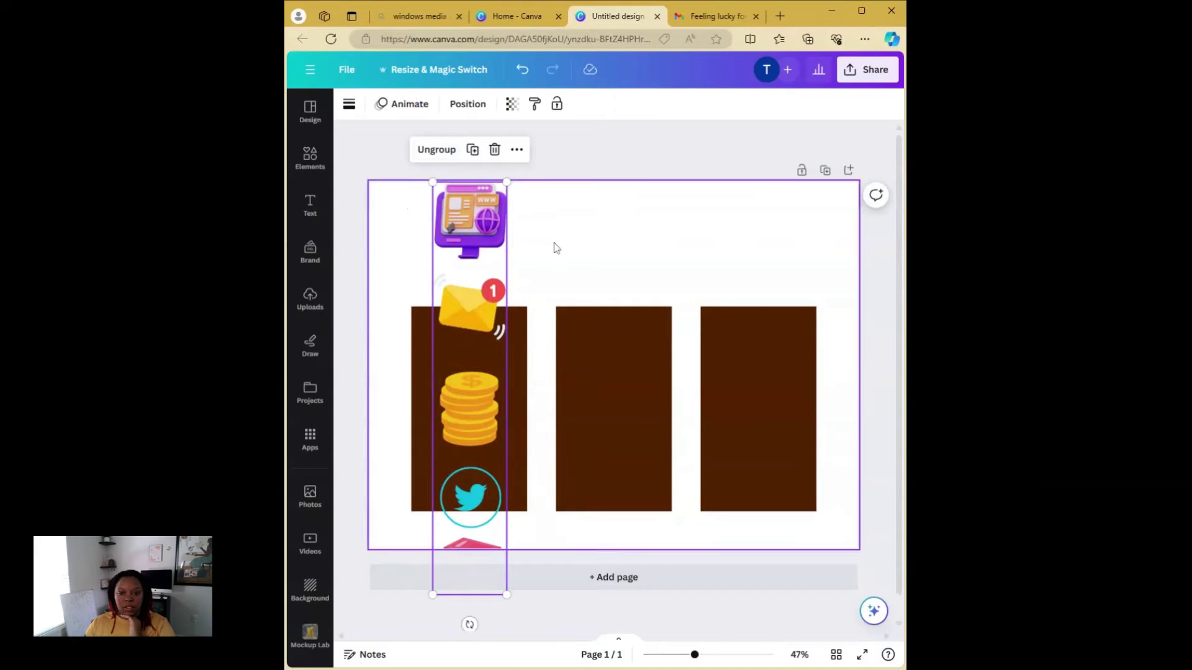
click(685, 224)
click(478, 225)
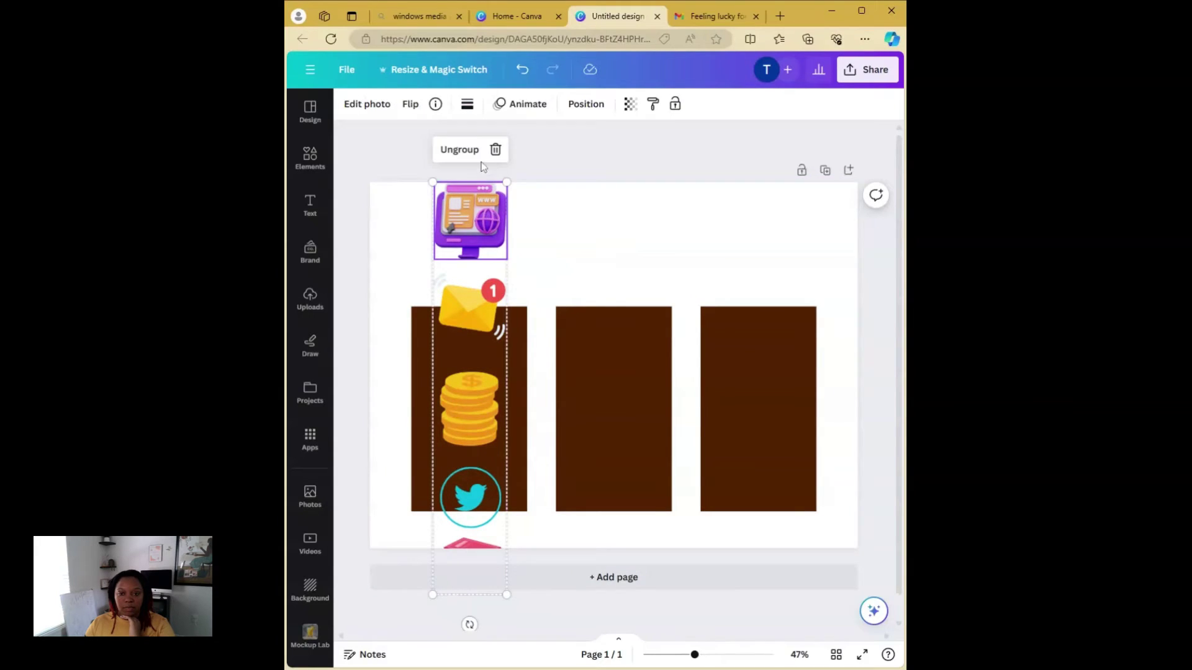
click(501, 268)
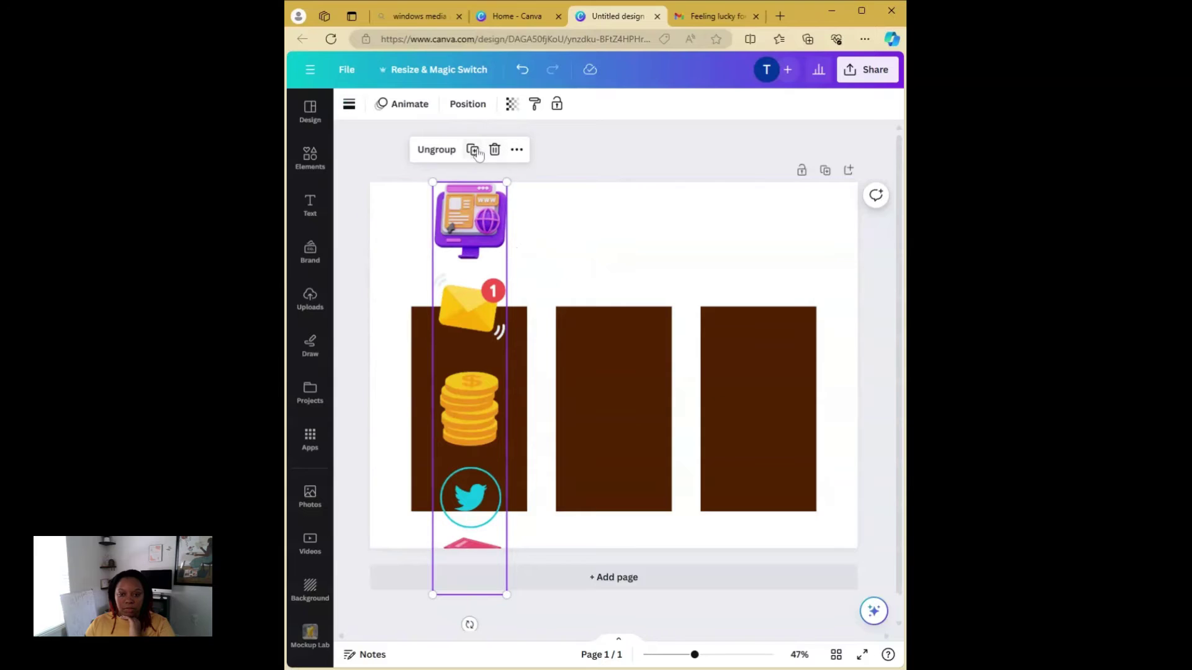
Duplicate the icon column twice, placing one copy in the middle reel and one in the right reel
click(473, 149)
drag(648, 274, 616, 401)
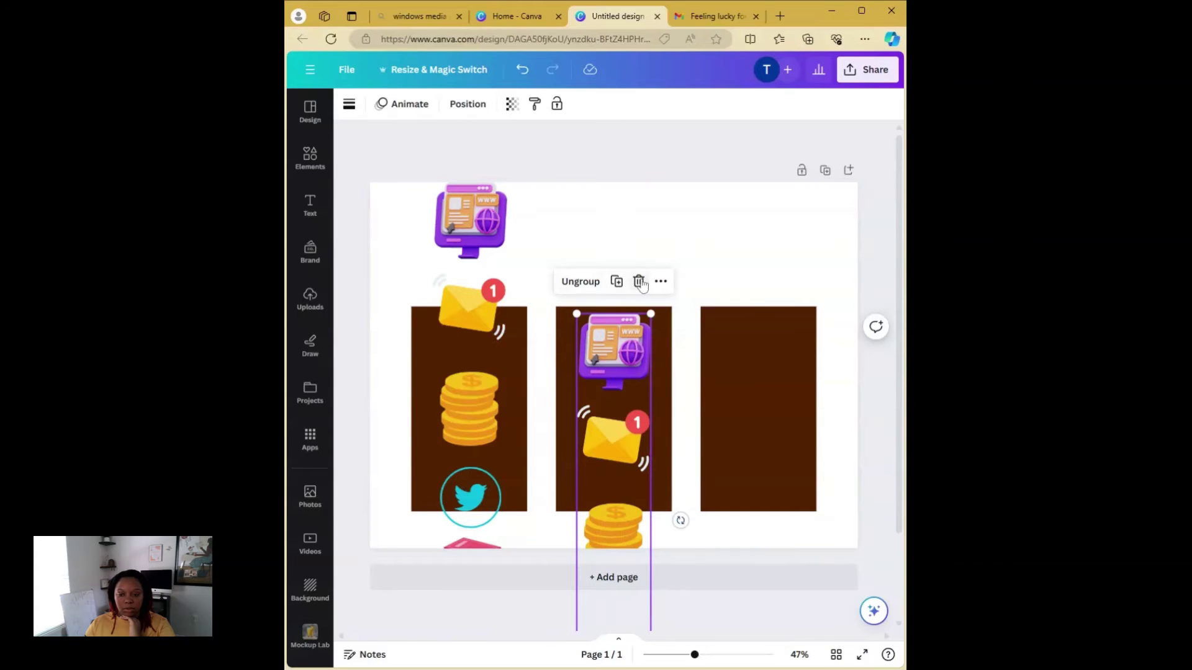
click(616, 281)
drag(769, 467, 756, 261)
Ungroup the right reel's icon column and try shifting the Twitter icon and book stack
click(851, 298)
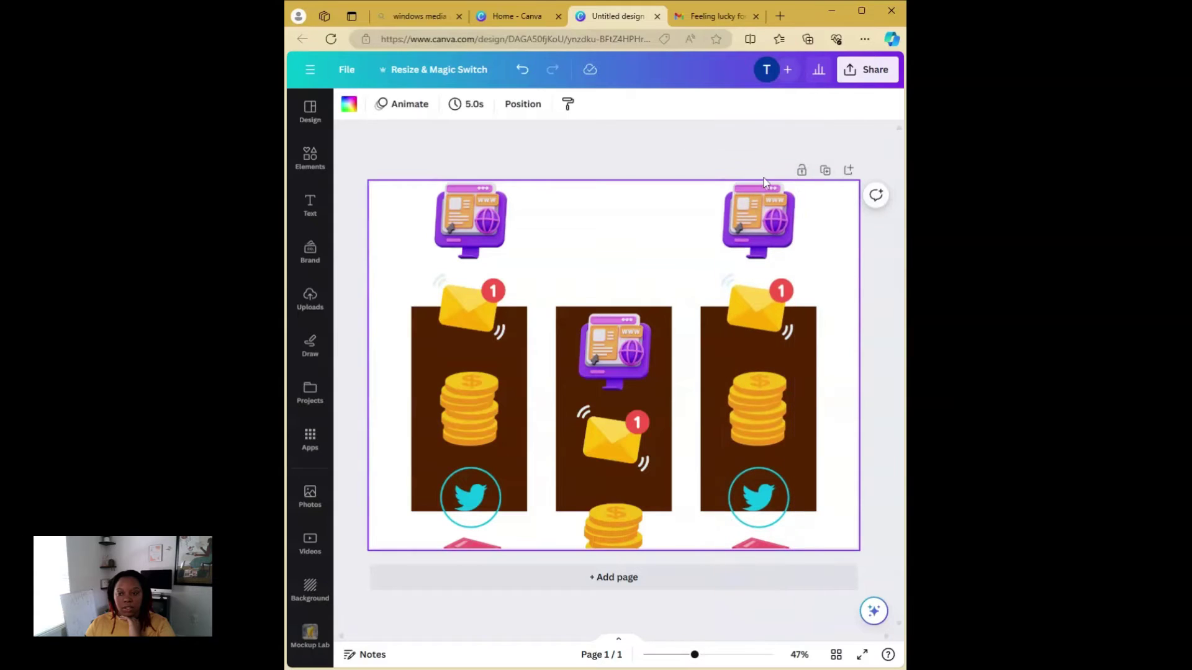
click(788, 264)
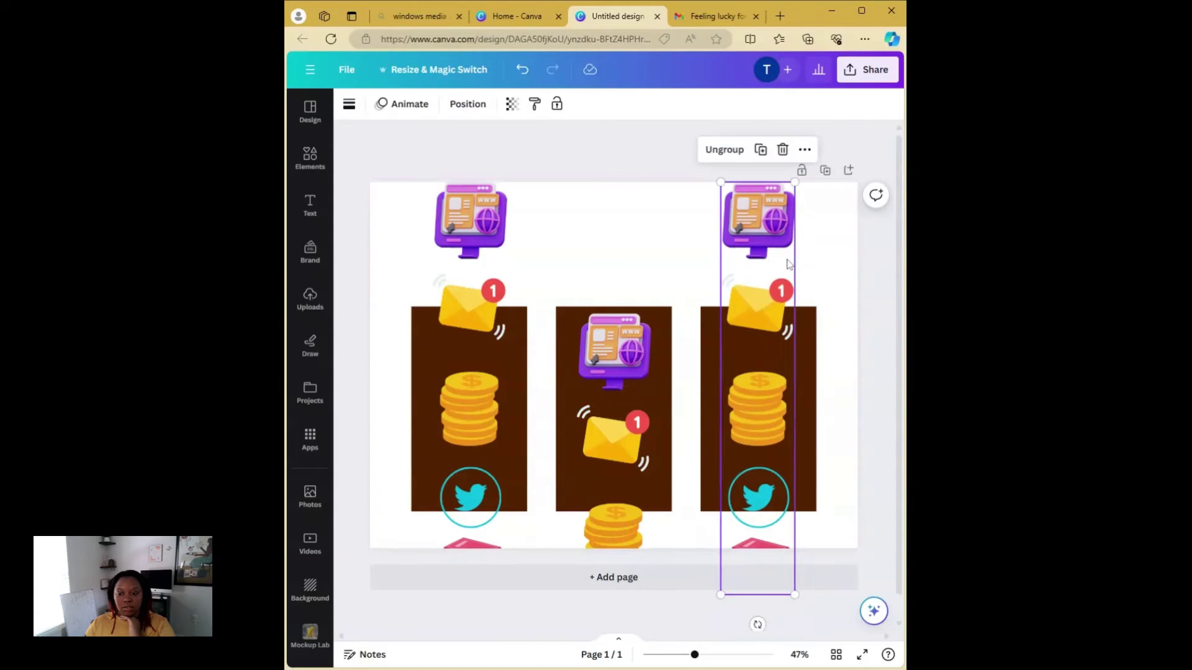
click(724, 150)
click(834, 329)
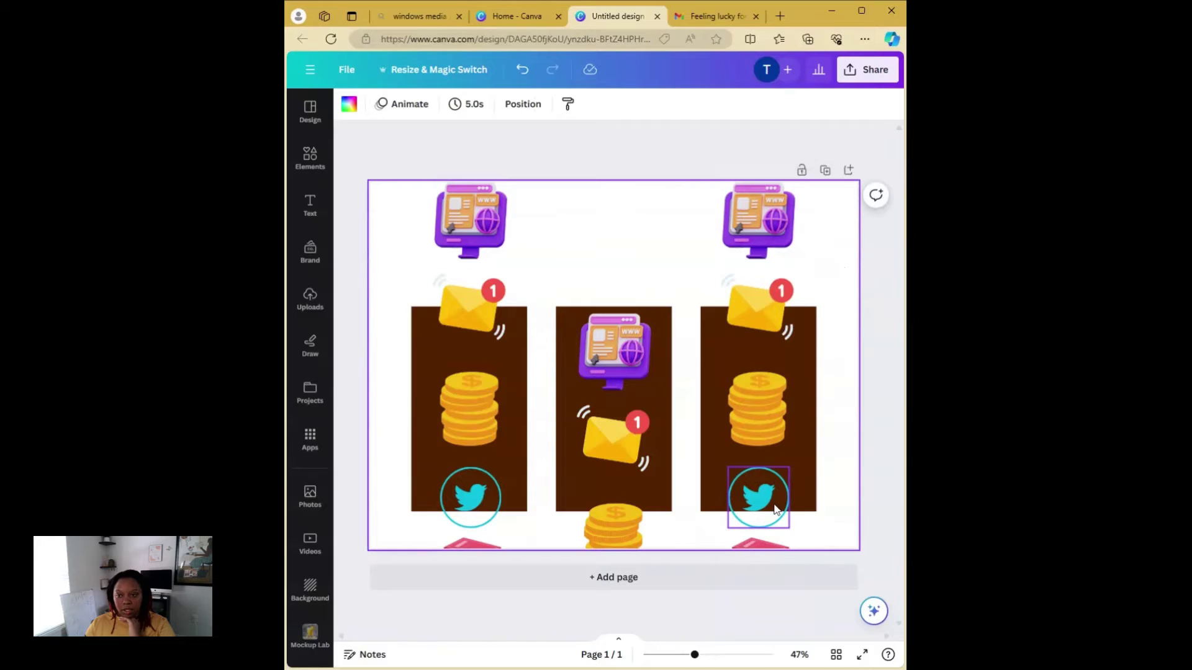
drag(771, 482, 764, 434)
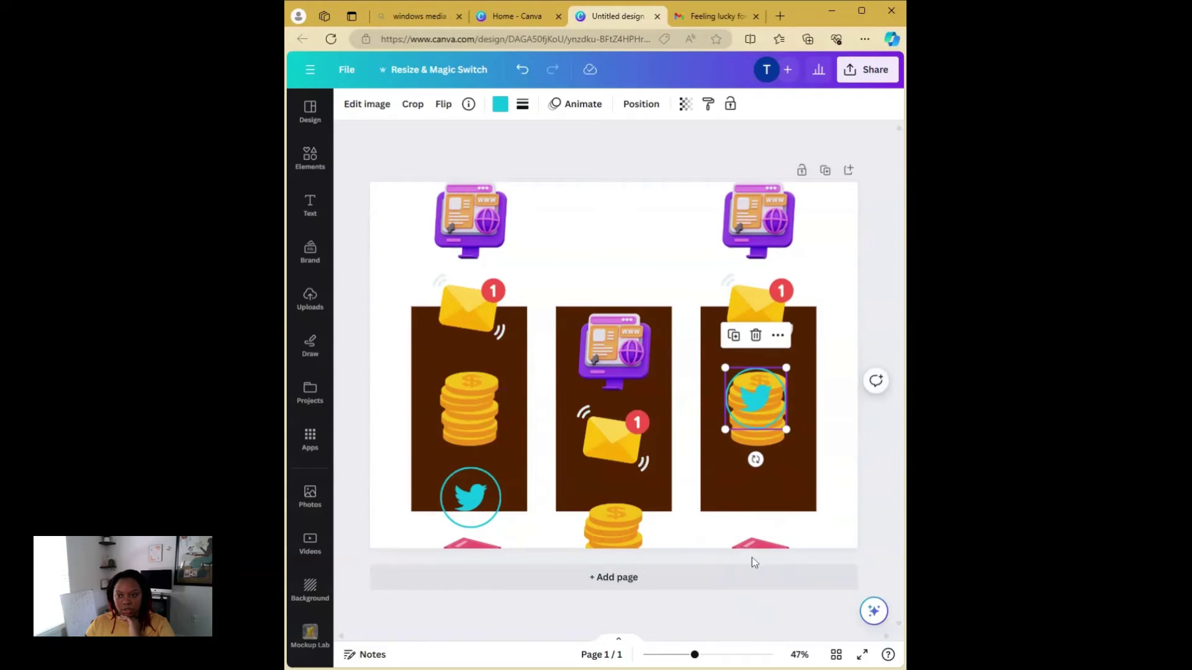
drag(753, 554, 747, 475)
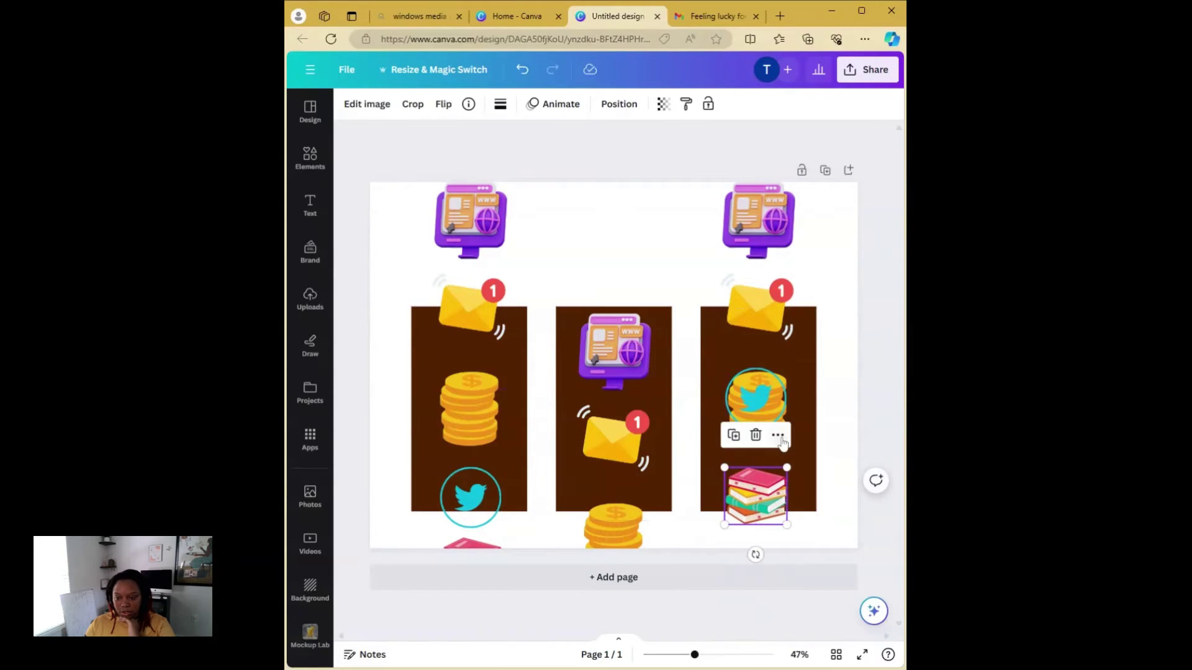
click(786, 404)
drag(786, 404, 789, 416)
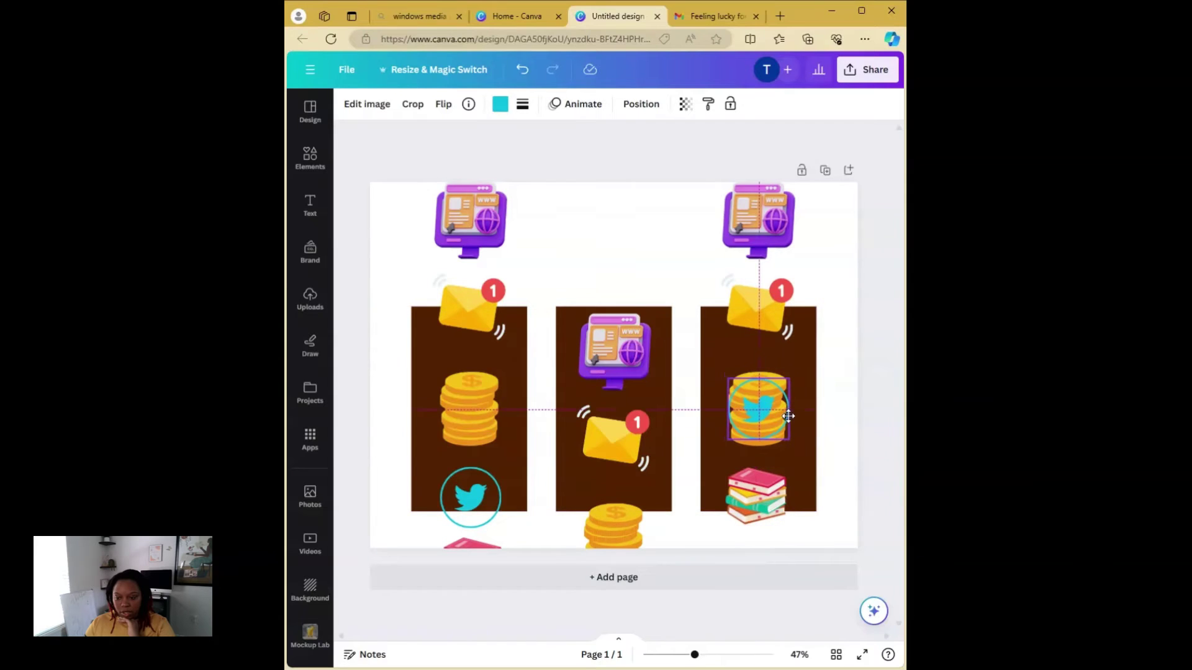
drag(762, 483, 765, 548)
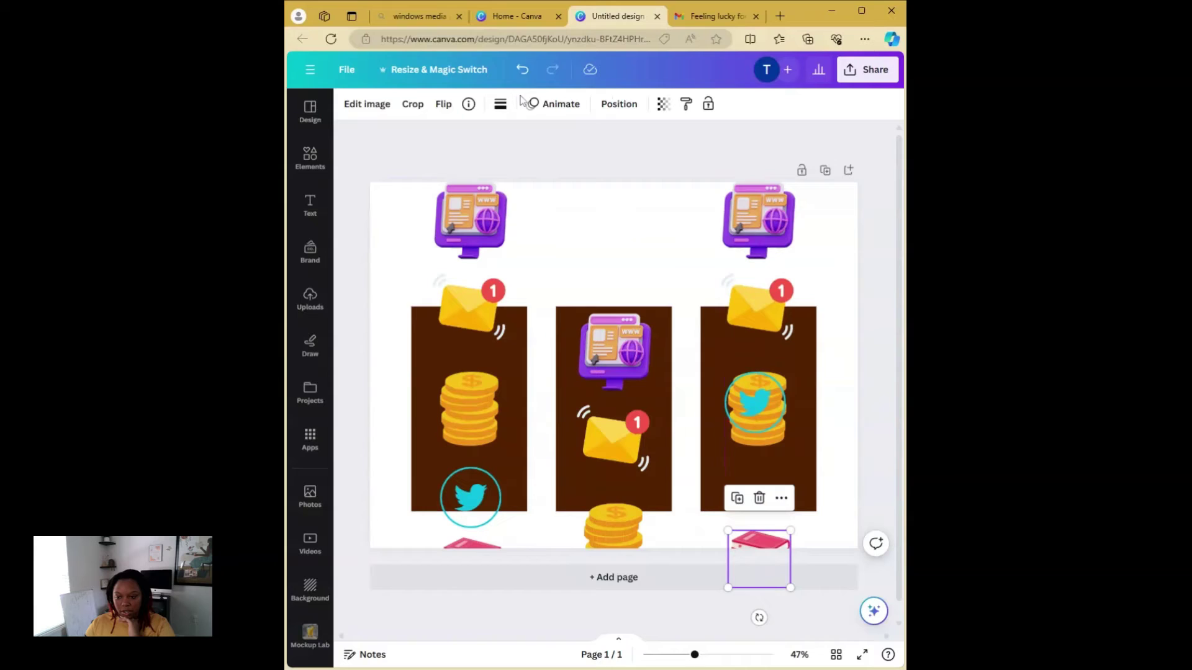
click(520, 73)
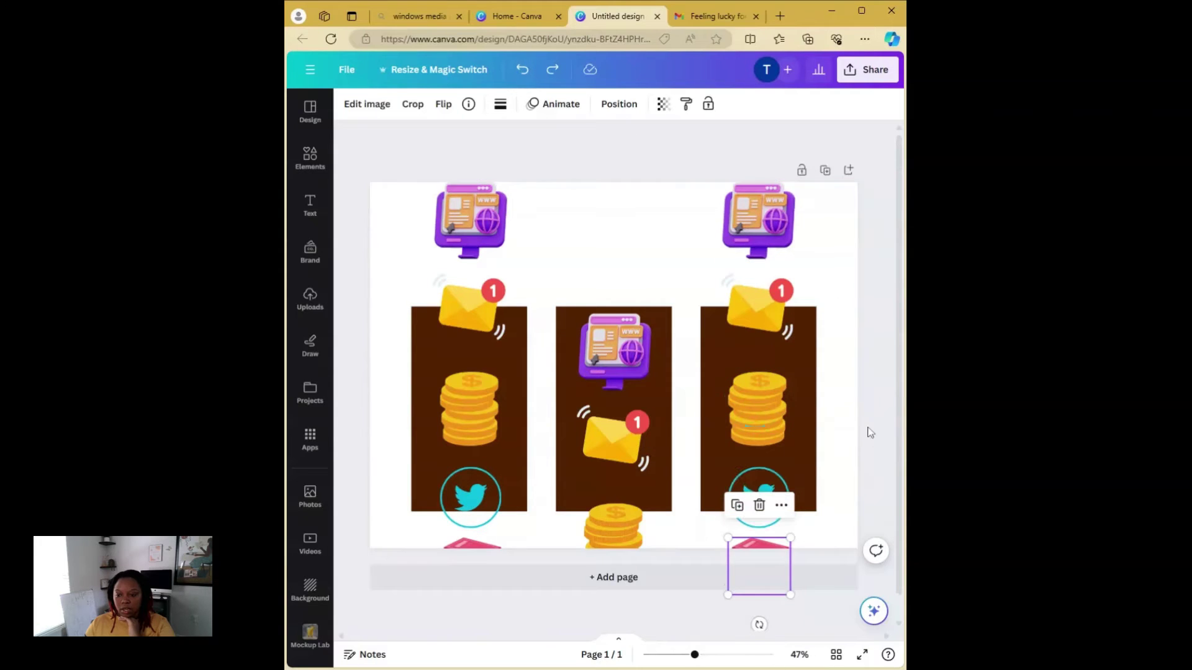
Move the right reel's coin stack up to the top of the column
click(832, 426)
click(758, 392)
drag(758, 392, 753, 252)
drag(763, 329, 765, 441)
click(757, 271)
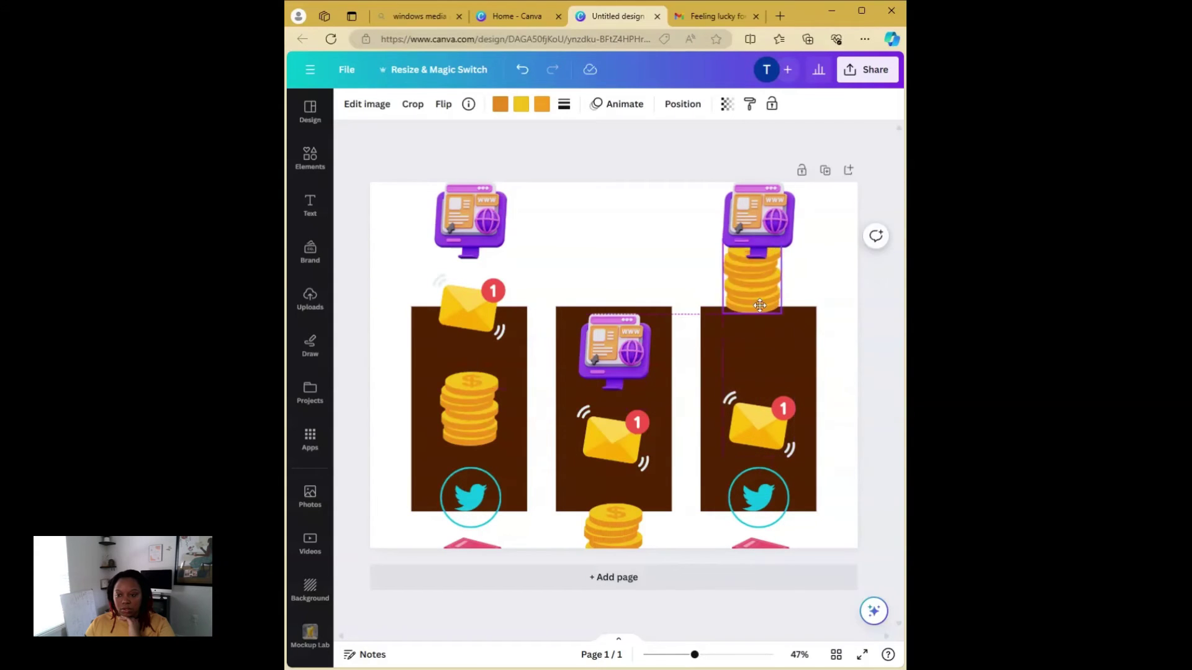
drag(757, 270, 752, 339)
Stack the monitor, envelope, Twitter bird and books below the coins, then select all five
click(750, 228)
drag(767, 244, 765, 209)
drag(759, 347, 758, 306)
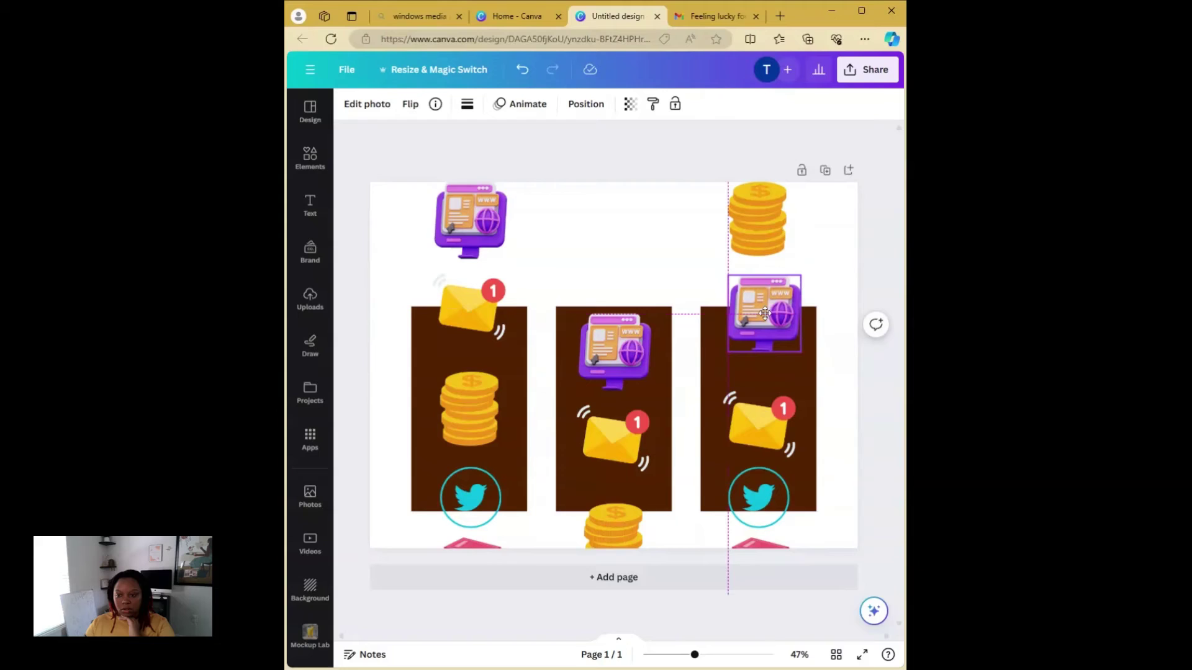
drag(743, 446, 744, 409)
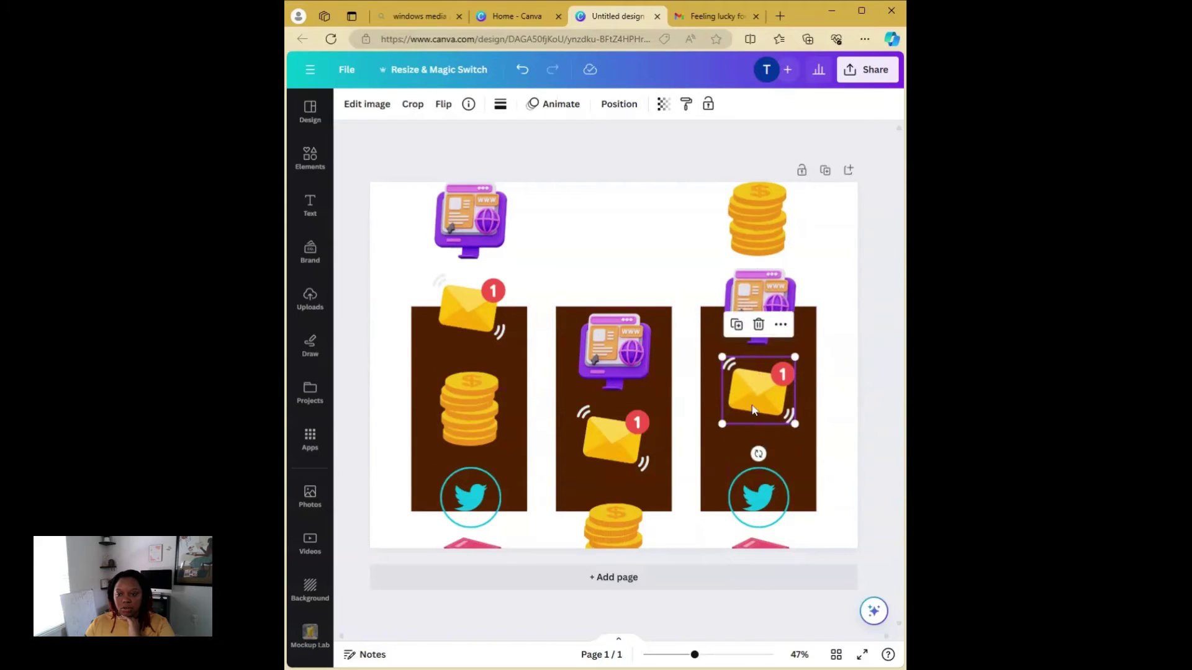
drag(751, 507, 753, 476)
drag(758, 545, 758, 518)
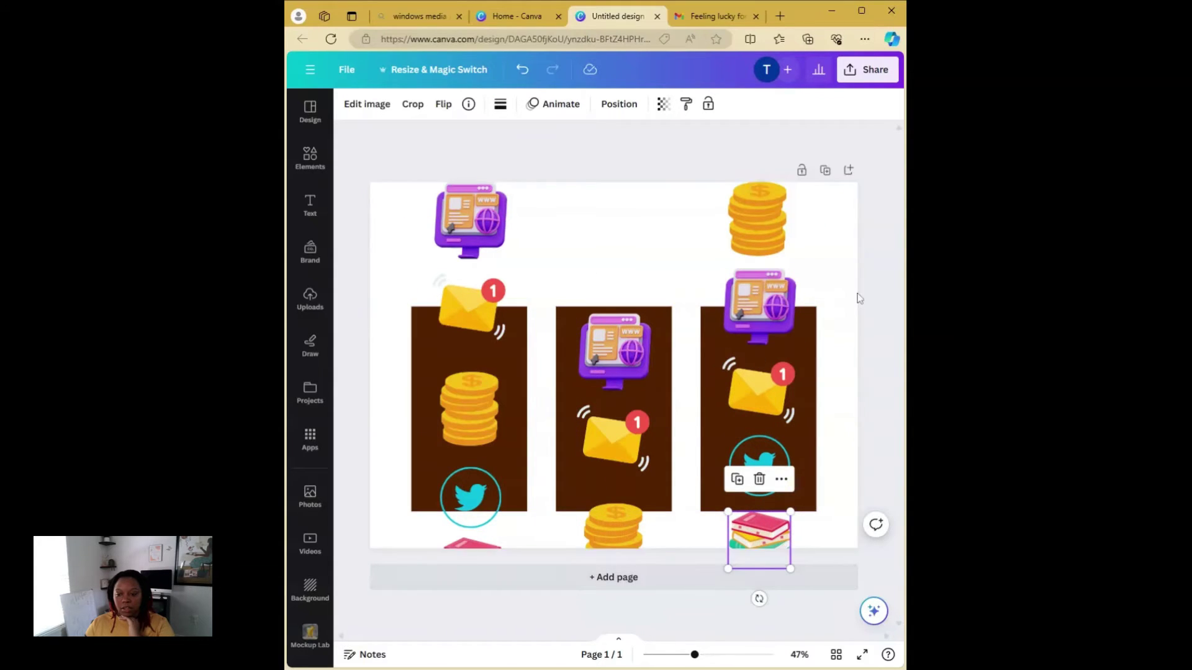
click(807, 254)
drag(750, 154, 743, 598)
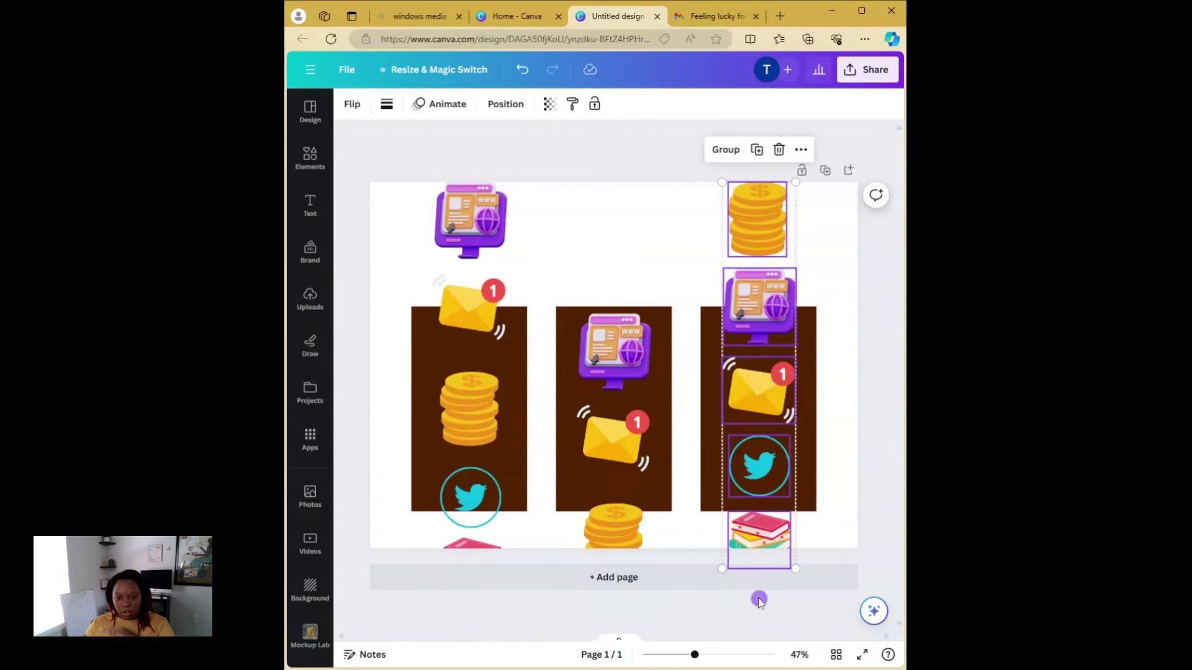
Group the right reel's five icons together
click(726, 152)
click(652, 206)
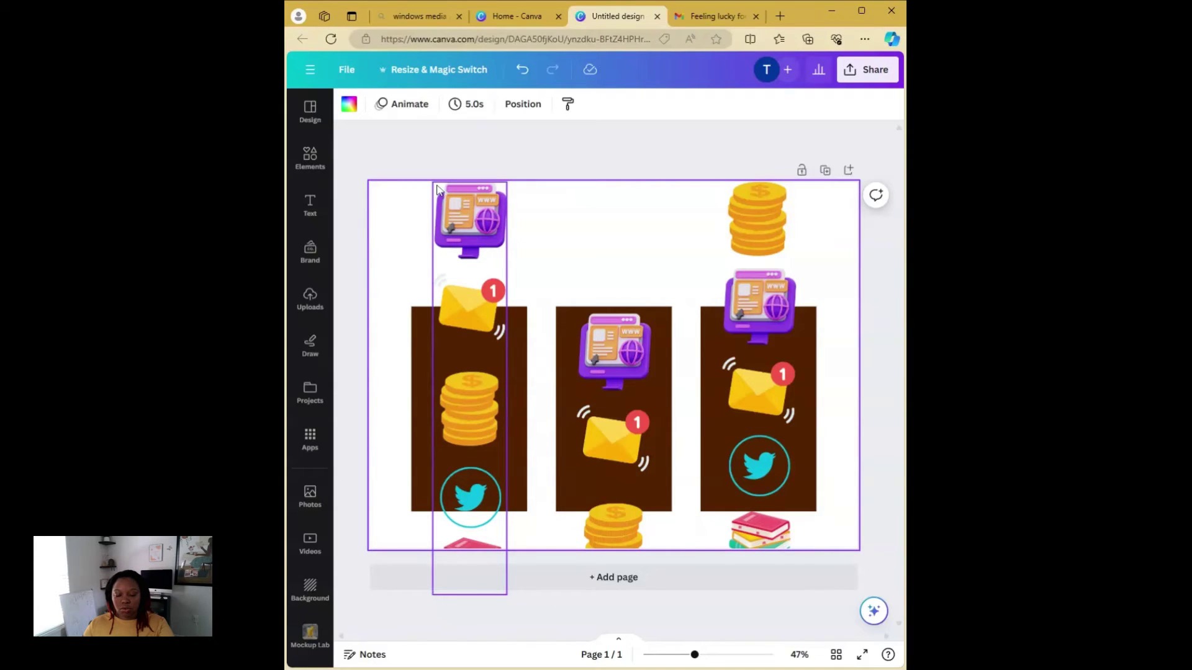
click(440, 268)
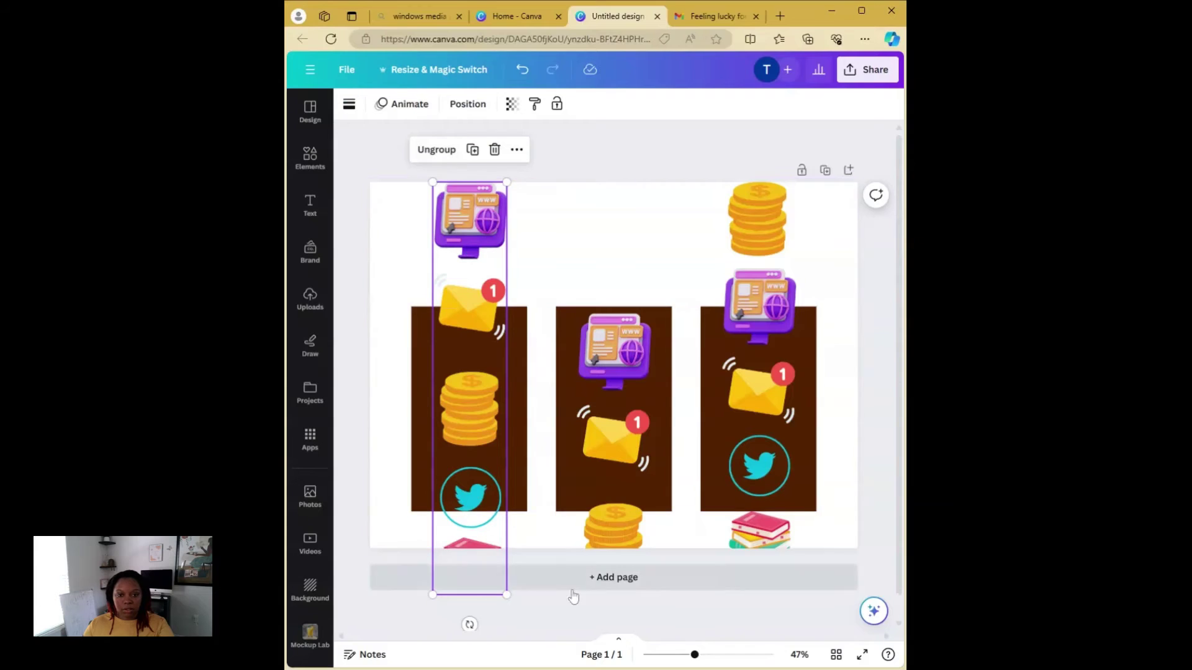
Start a custom animation for the left column, try Steady and Smooth, then delete the path
click(410, 104)
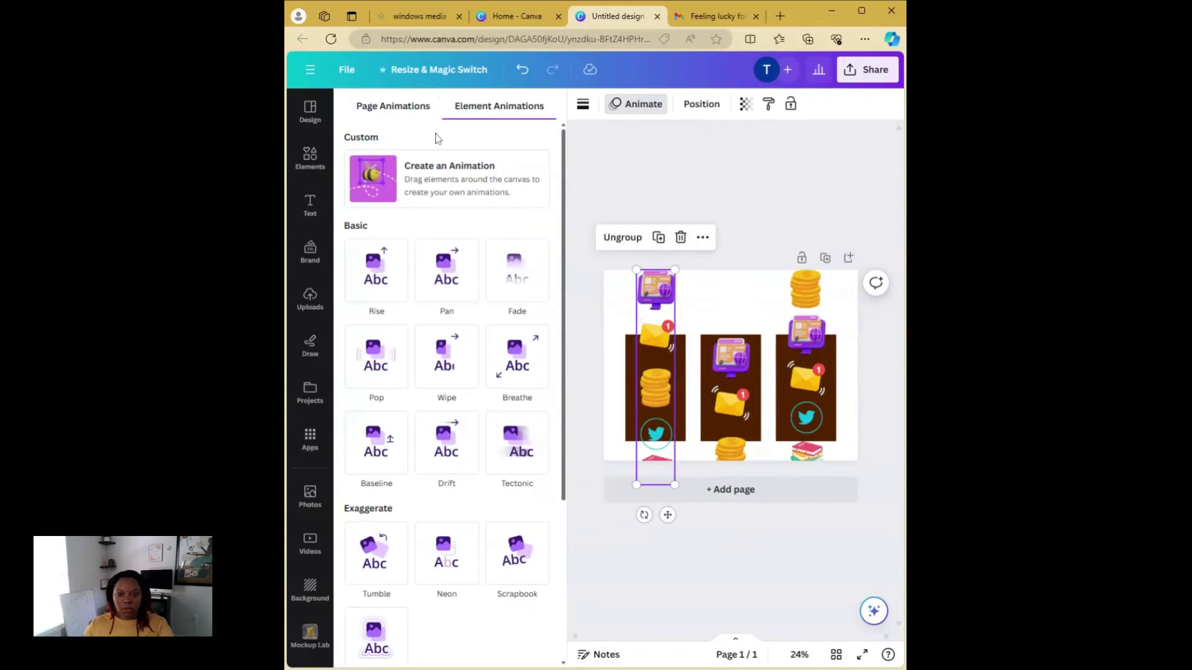
click(440, 165)
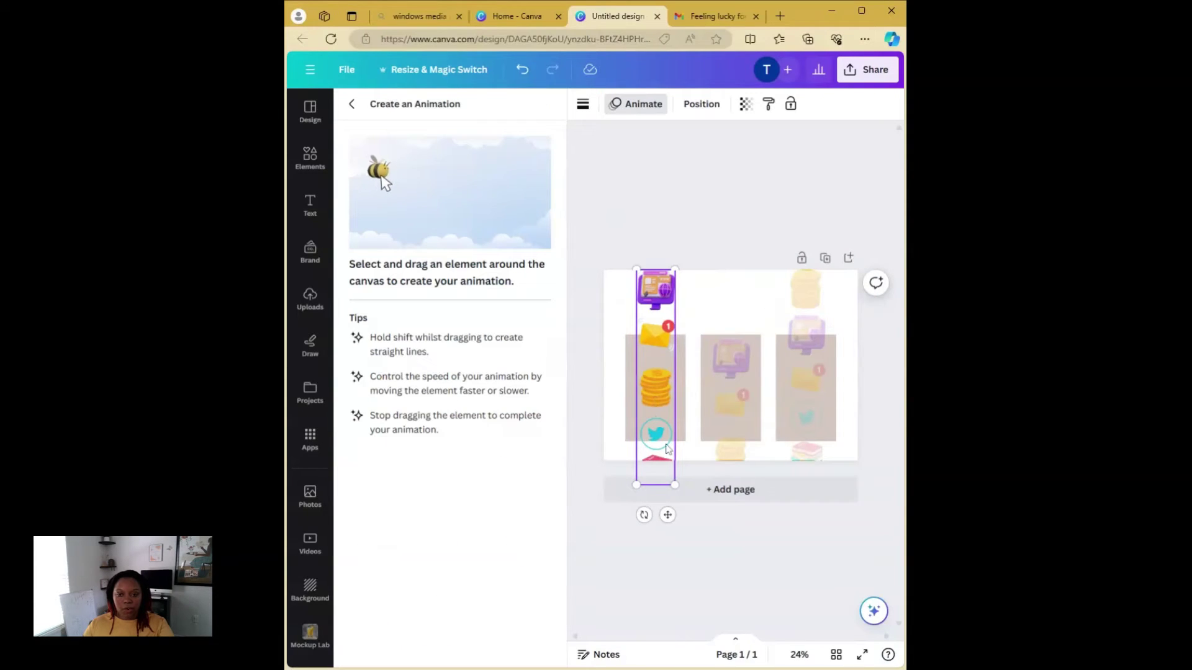
mouse_move(666, 448)
mouse_down()
mouse_move(659, 337)
mouse_move(657, 520)
mouse_move(655, 470)
mouse_up()
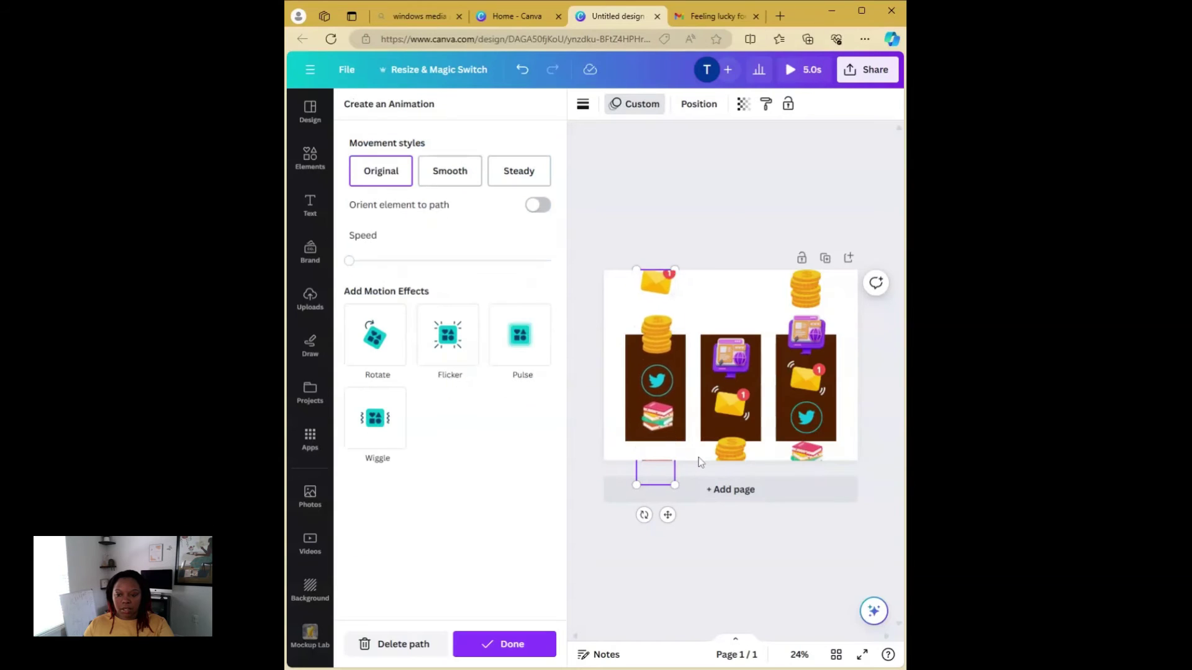
click(505, 180)
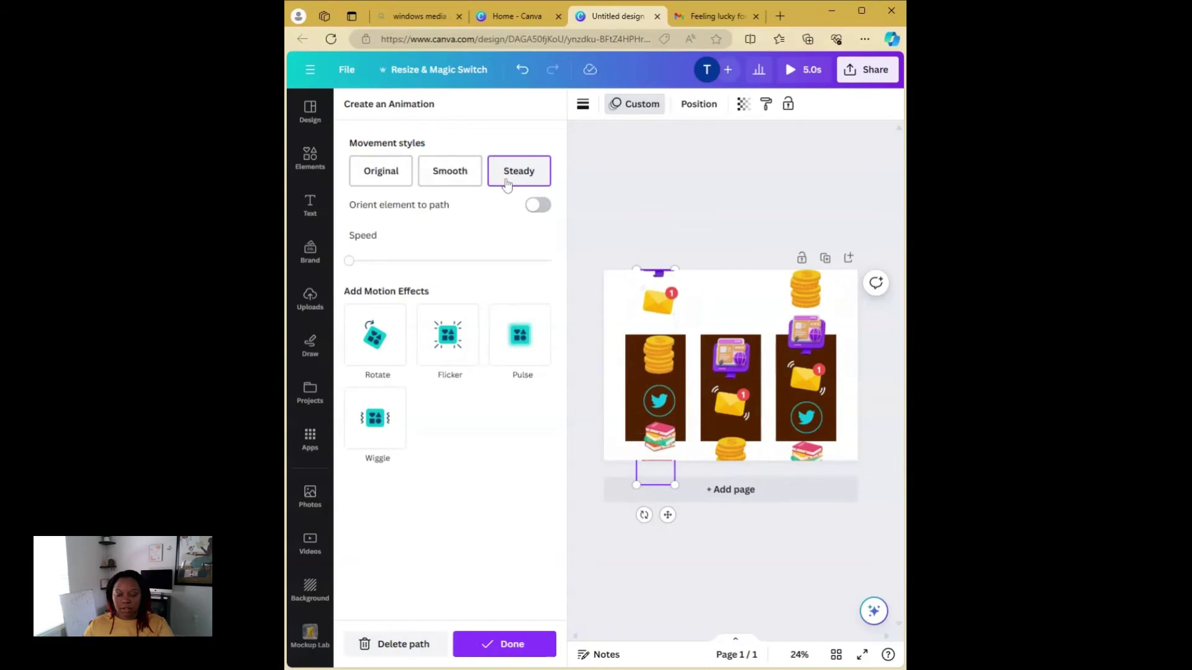
click(449, 176)
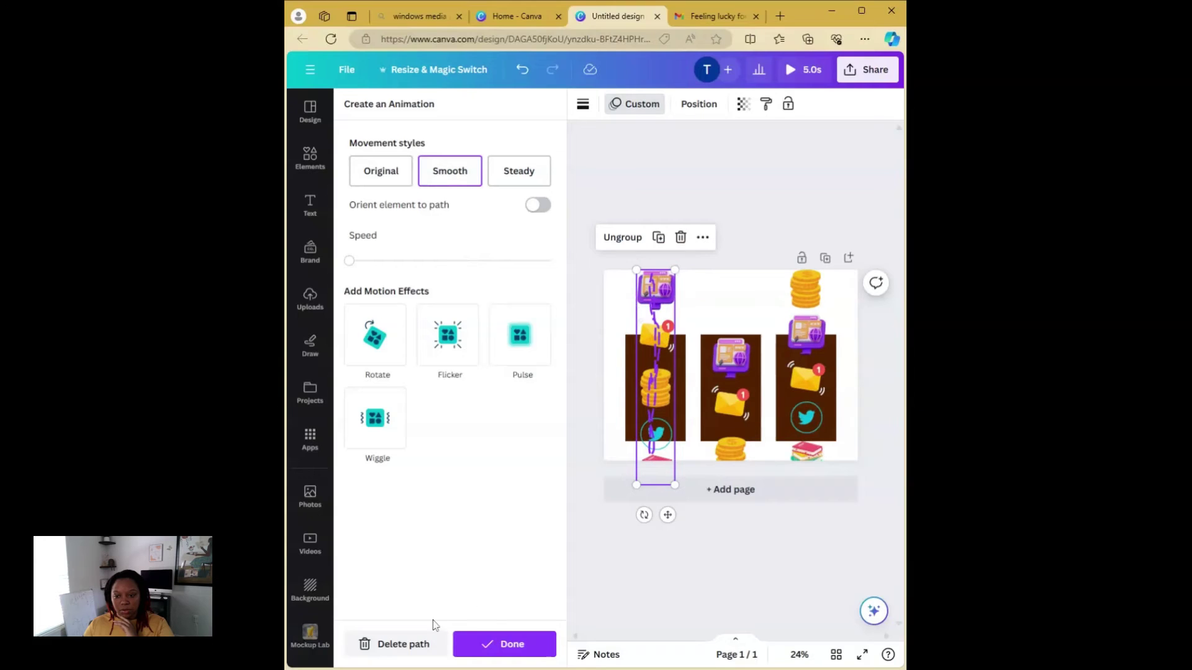
click(404, 644)
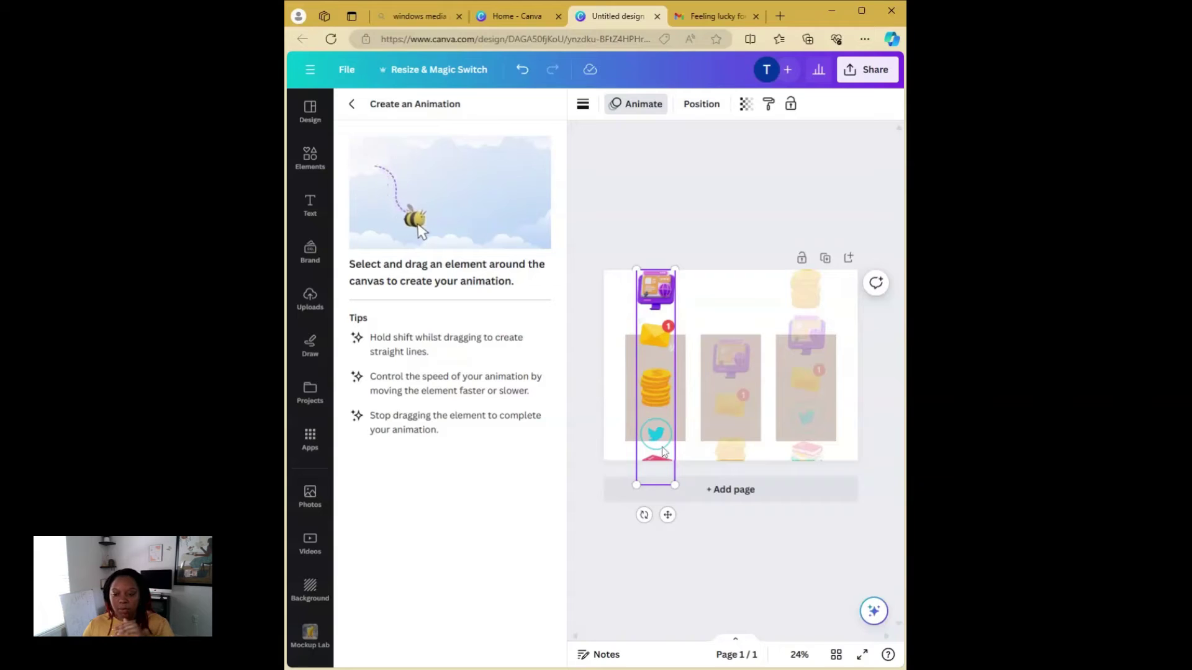
Record the left column's upward motion path with Smooth style and speed about two-thirds up
mouse_move(662, 447)
mouse_down()
mouse_move(659, 347)
mouse_move(663, 492)
mouse_up()
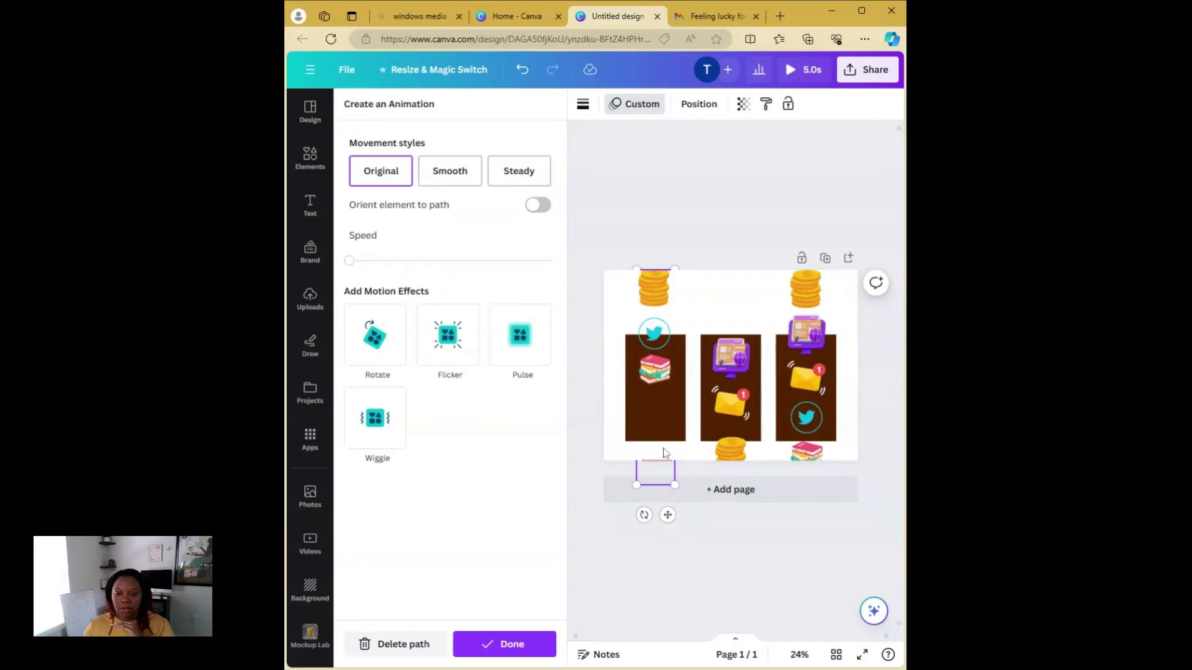
click(464, 186)
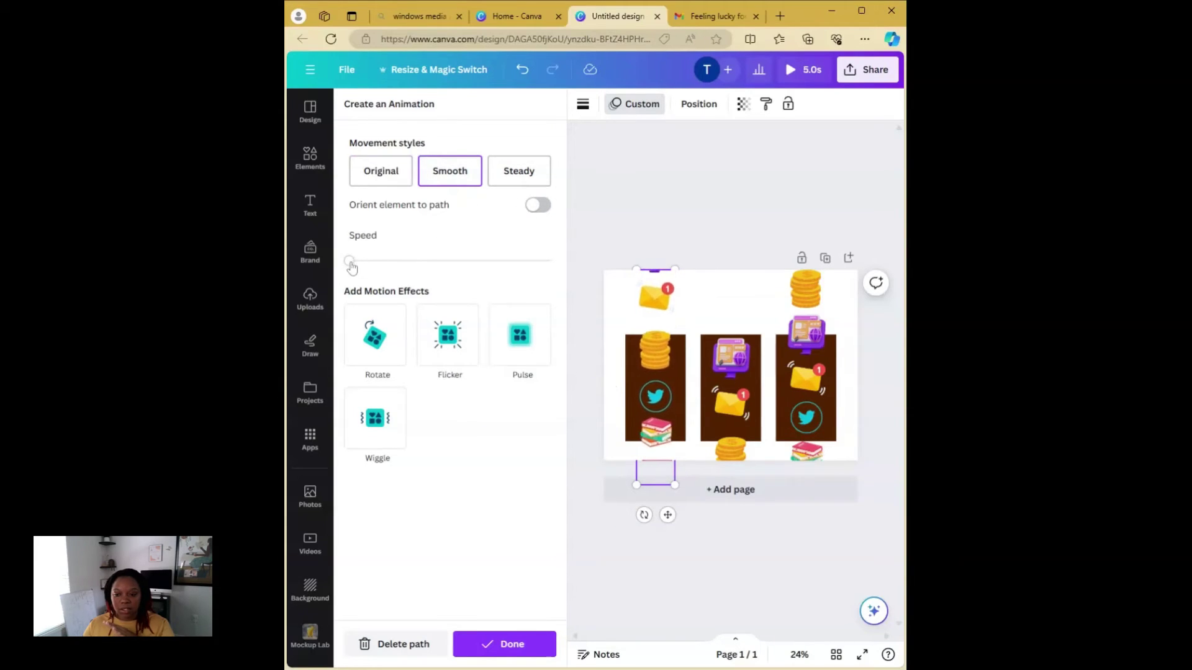
drag(350, 267, 385, 276)
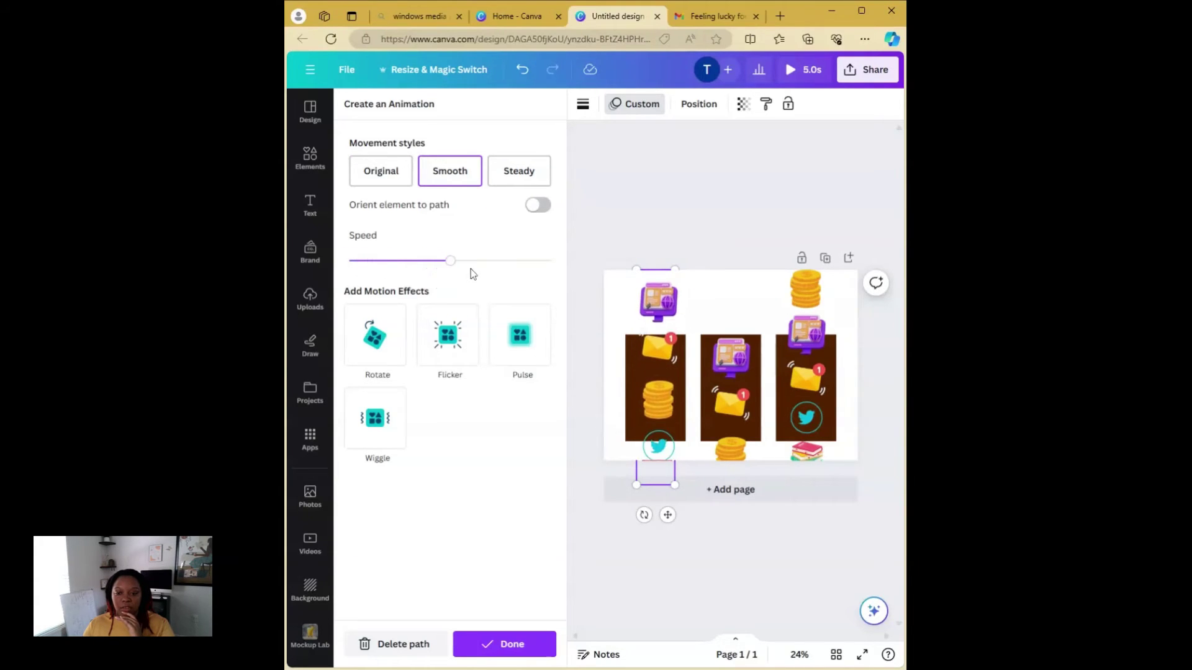
drag(443, 264, 470, 268)
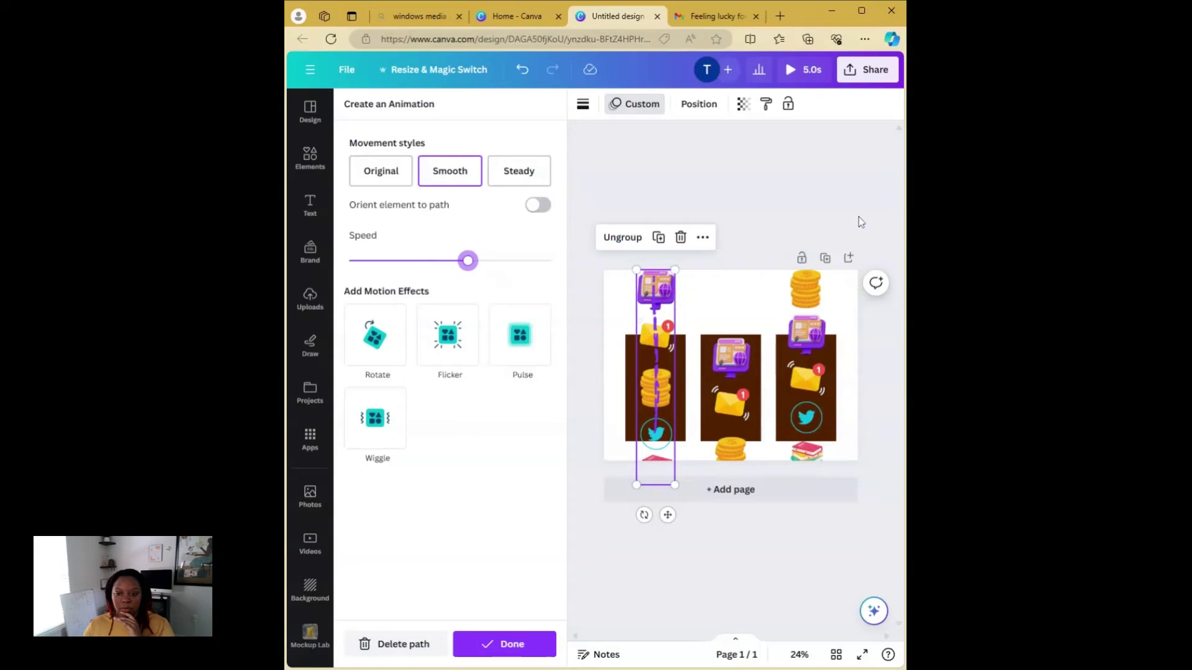
Record trial upward motion paths for the middle icon column, discarding both
click(738, 278)
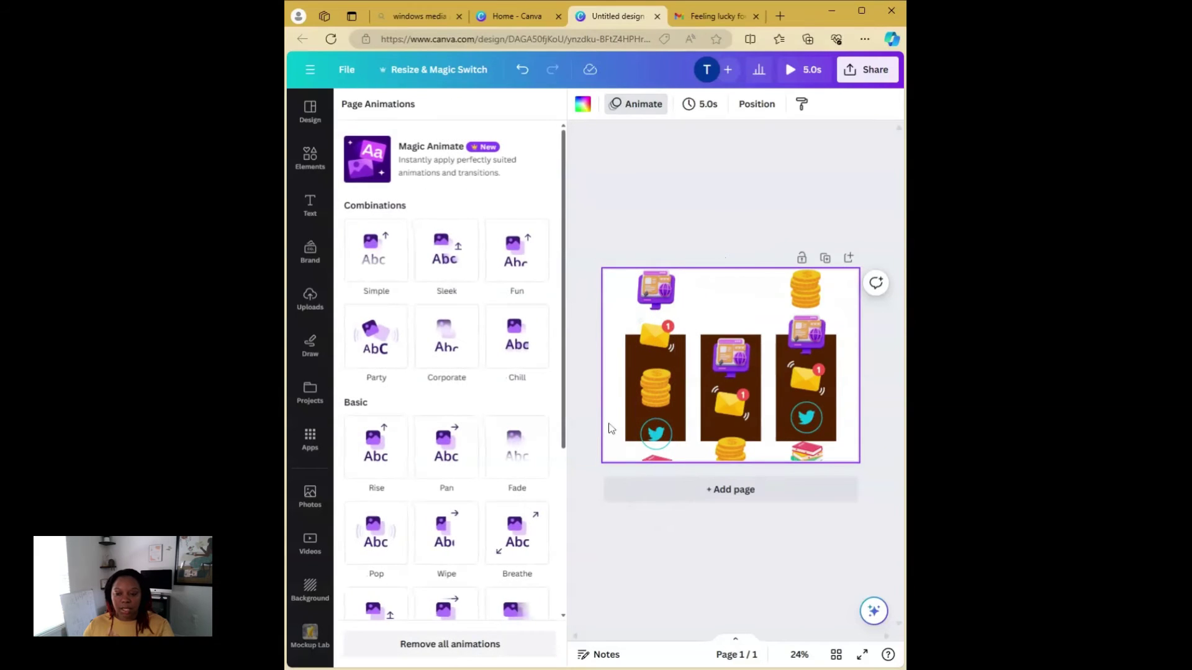
click(737, 530)
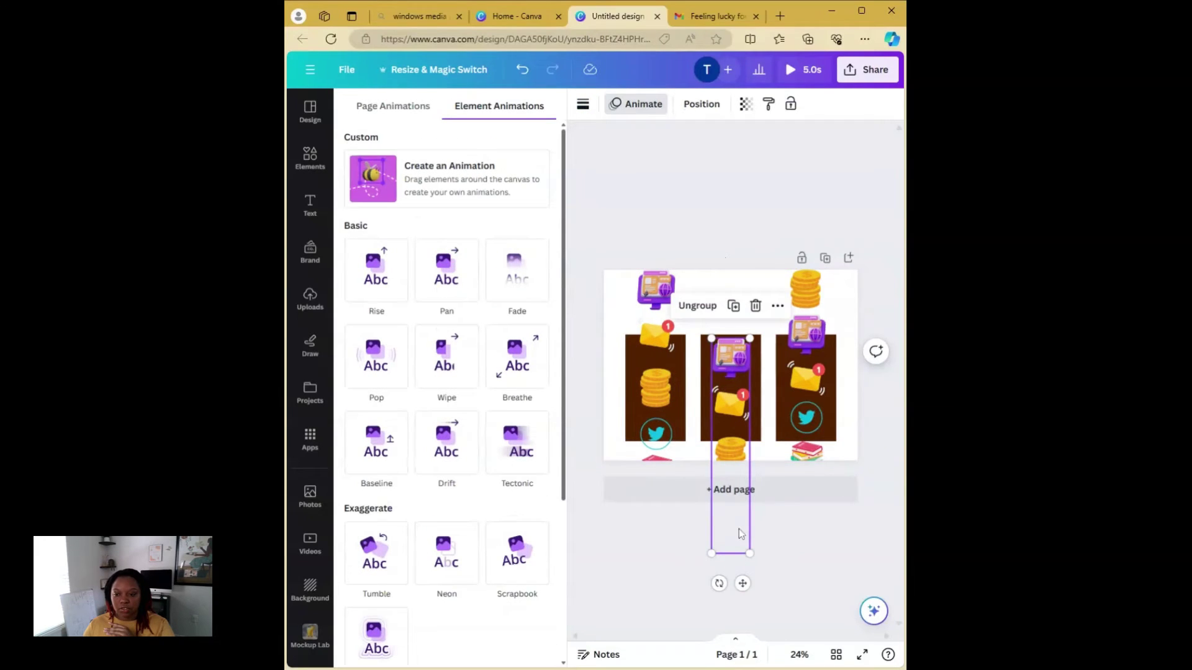
click(495, 199)
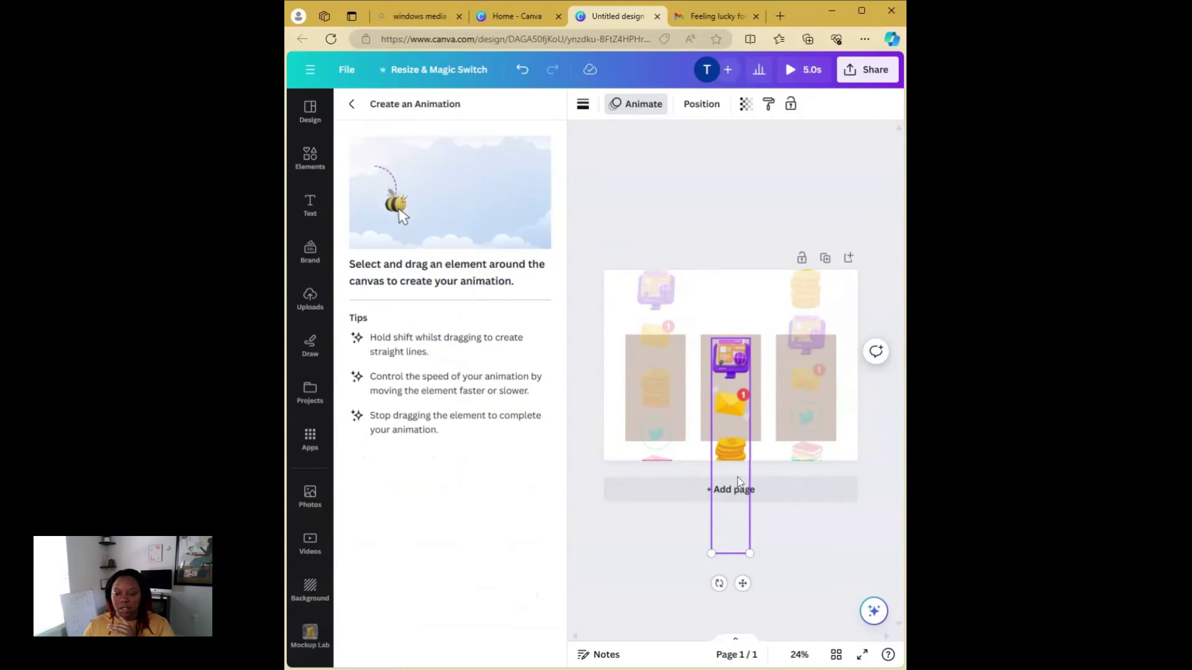
drag(734, 529, 736, 331)
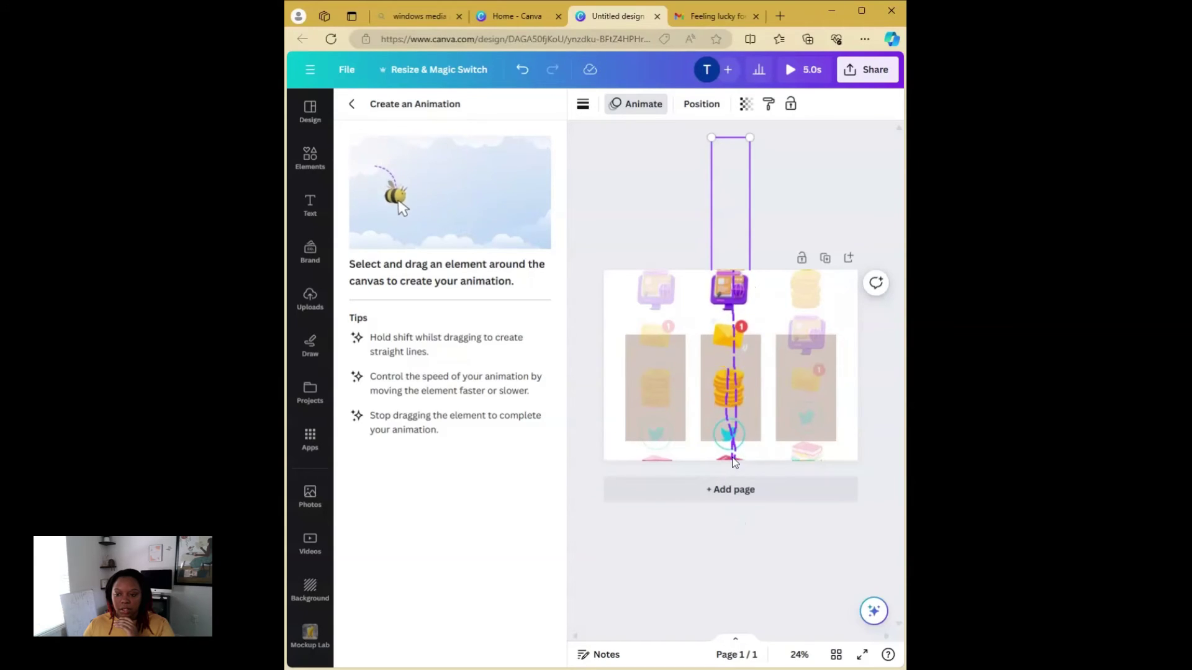
drag(735, 461, 731, 460)
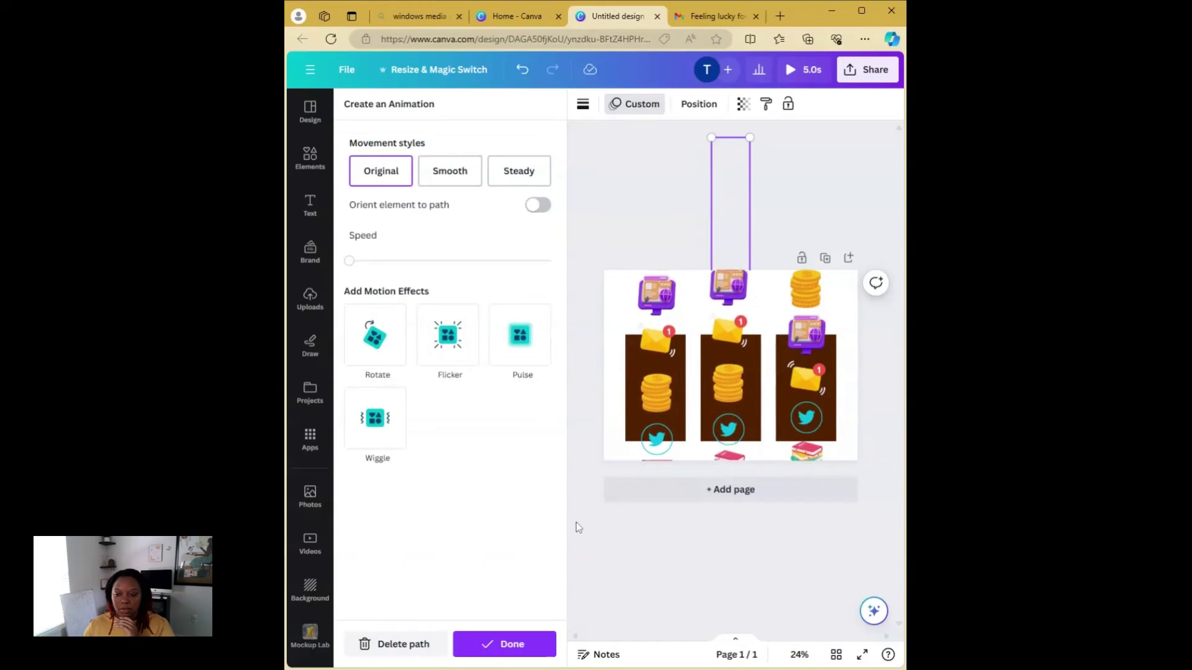
click(386, 646)
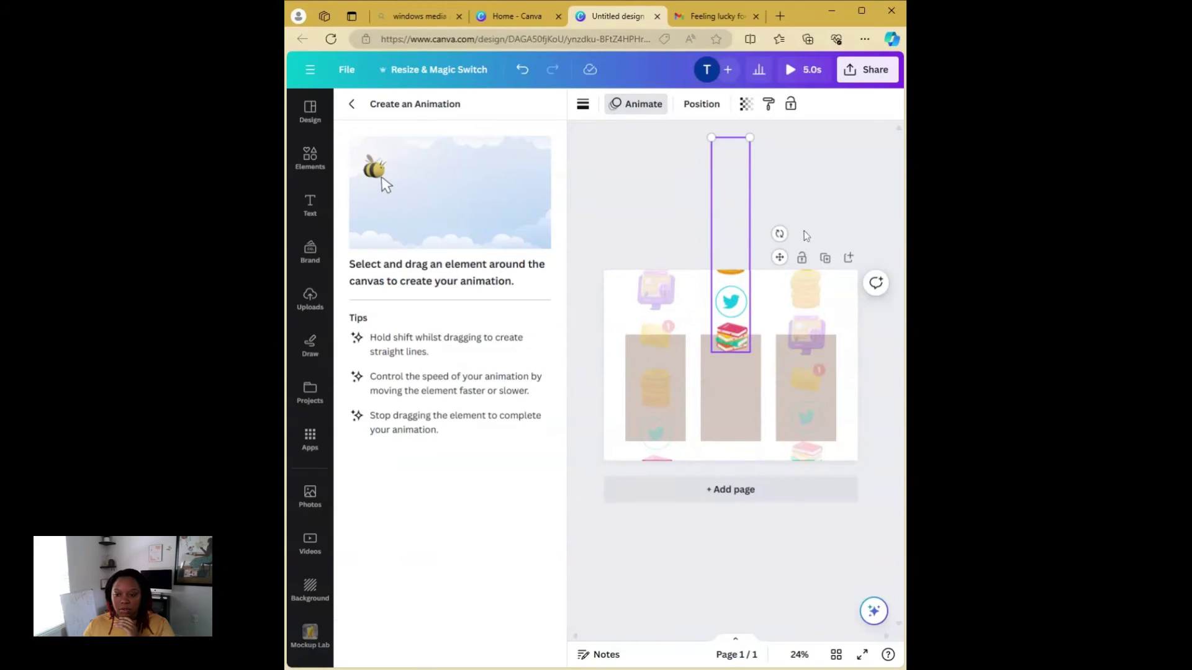
mouse_move(738, 301)
mouse_down()
mouse_move(749, 452)
mouse_move(736, 479)
mouse_move(739, 545)
mouse_up()
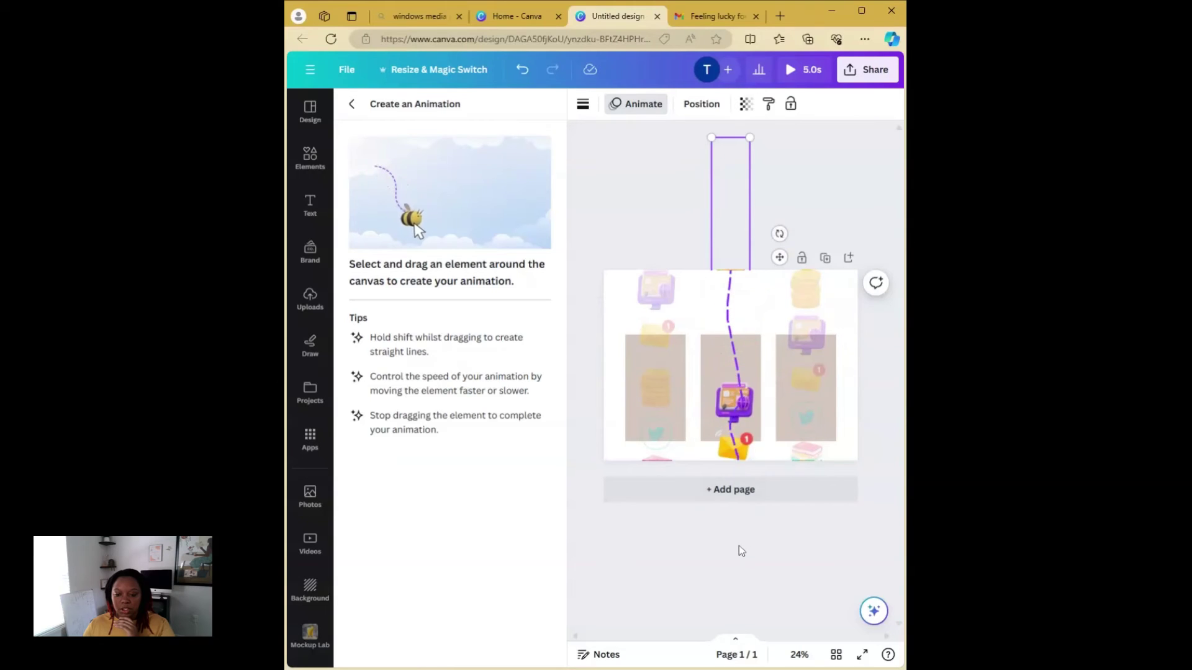
click(433, 645)
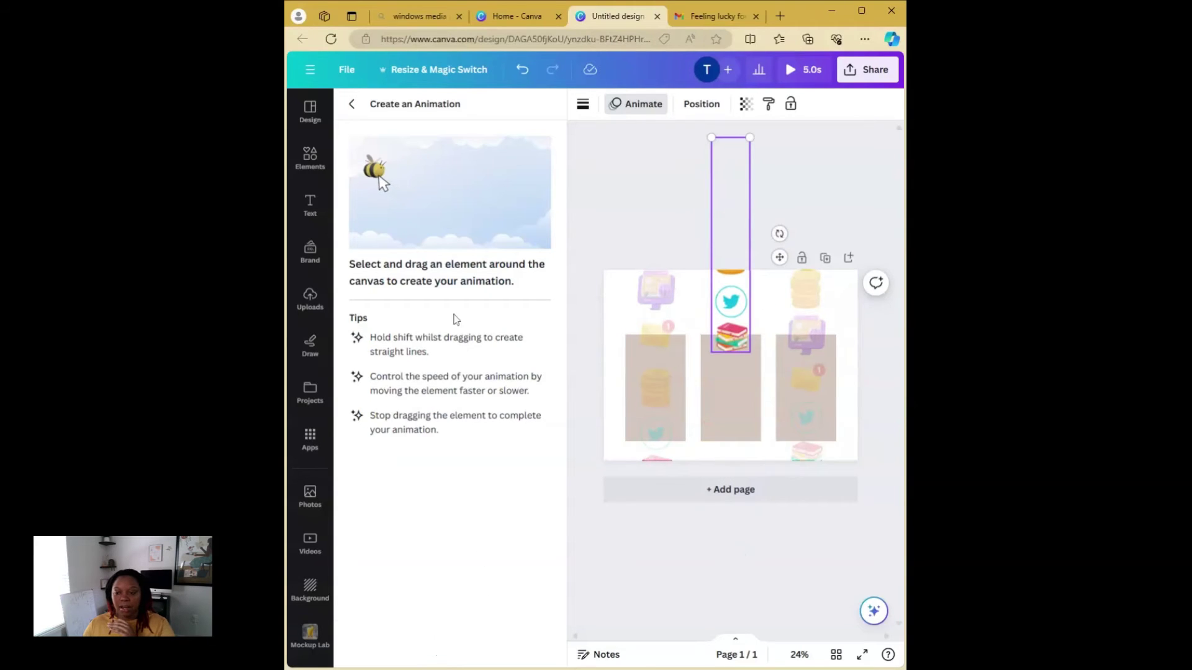
click(352, 106)
Move the middle strip below its reel and record a Smooth, faster upward motion path
drag(718, 292, 719, 509)
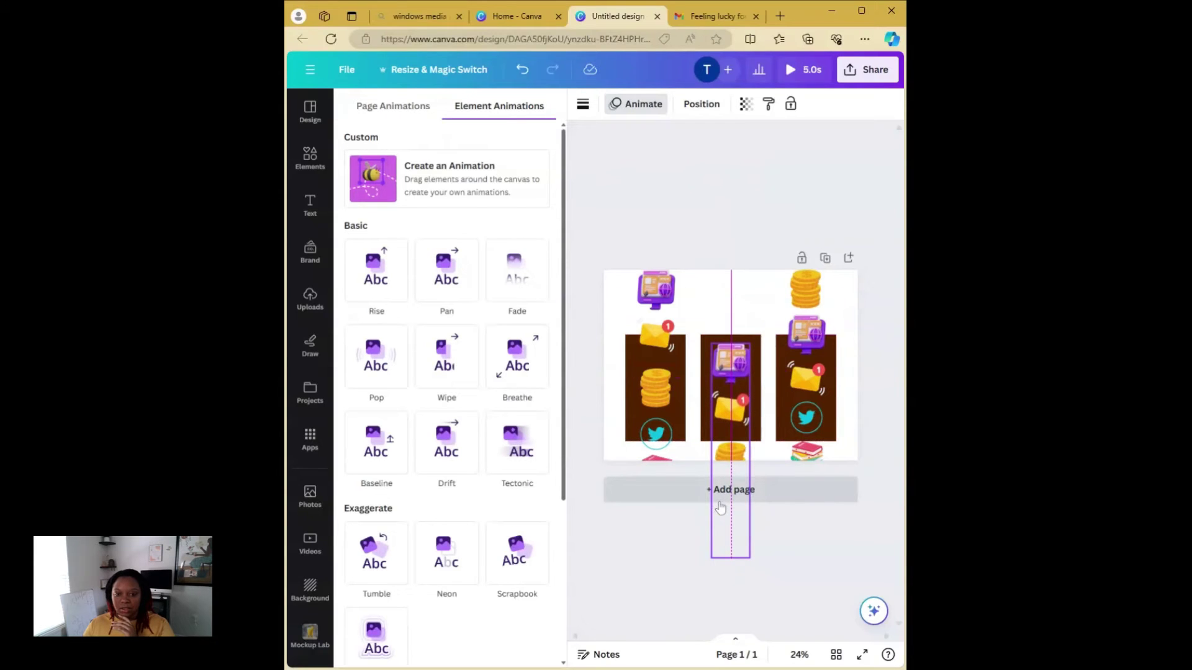
click(463, 182)
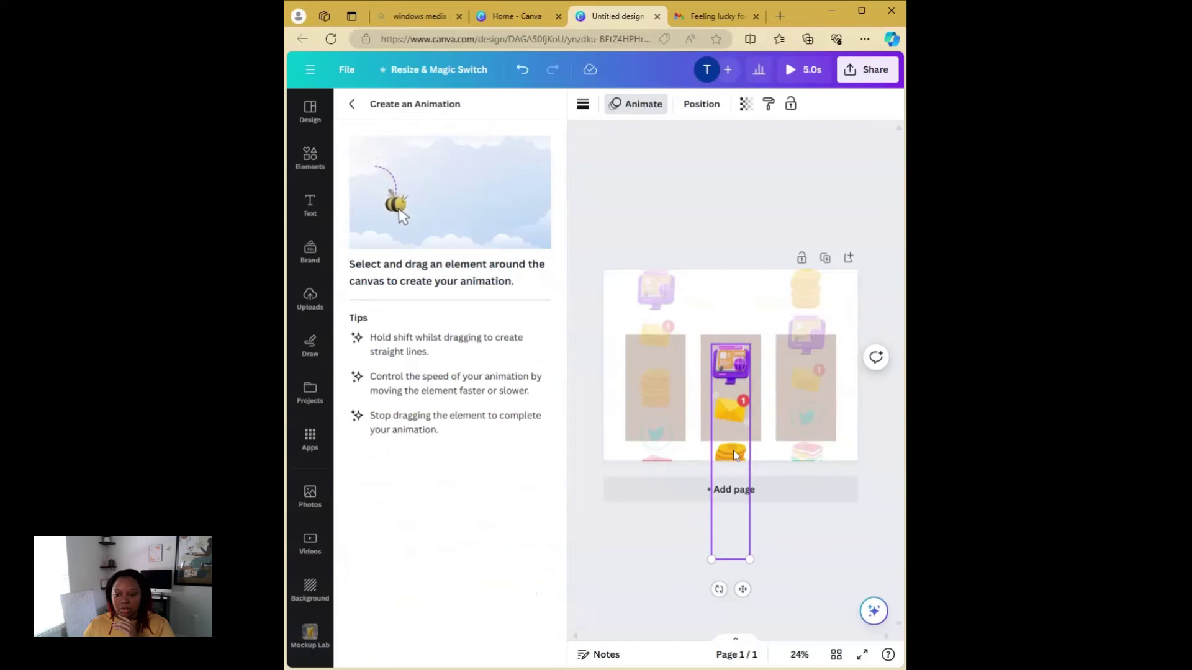
drag(734, 456, 731, 410)
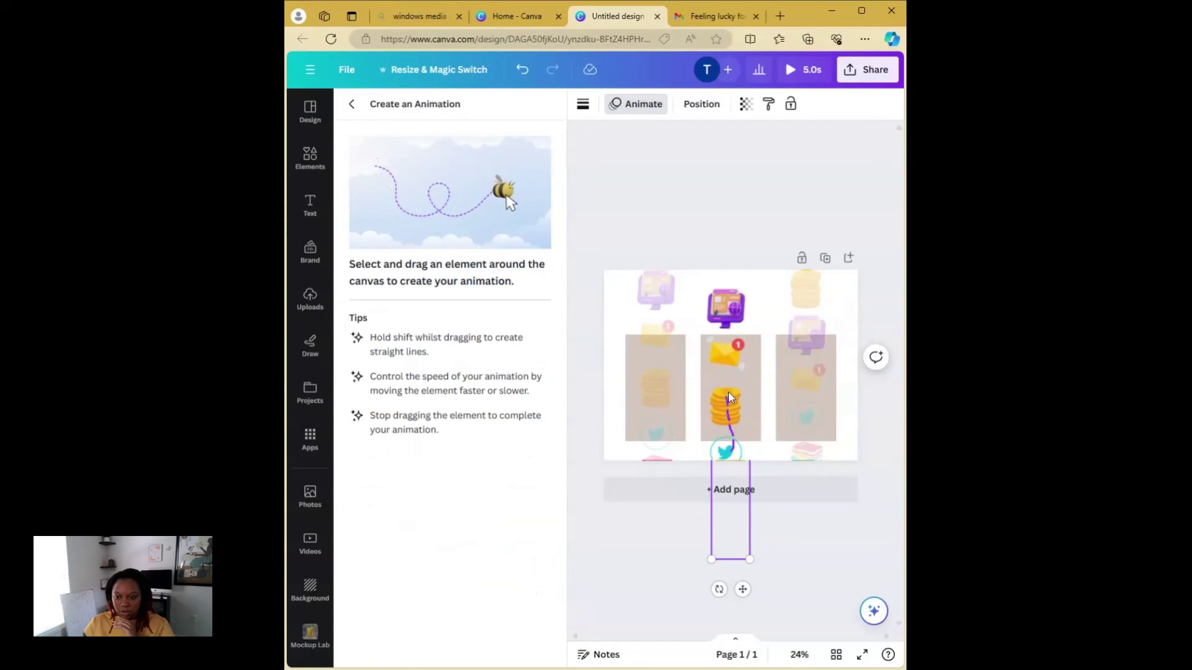
mouse_move(728, 392)
mouse_down()
mouse_move(730, 295)
mouse_move(735, 390)
mouse_up()
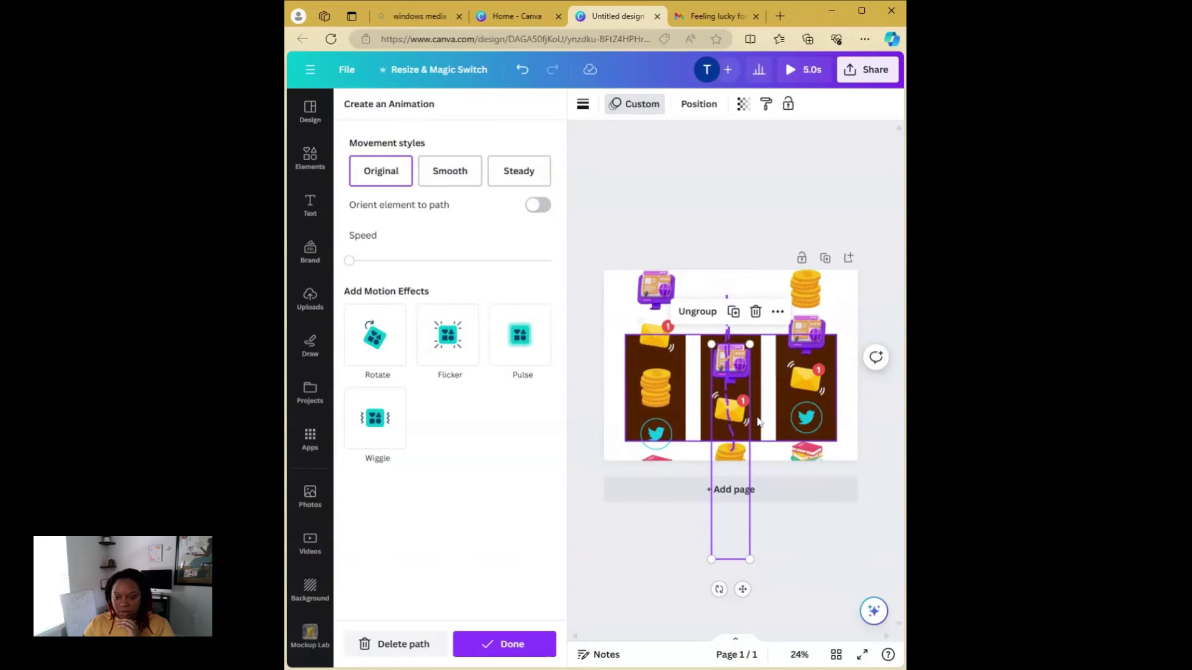
click(450, 171)
click(479, 261)
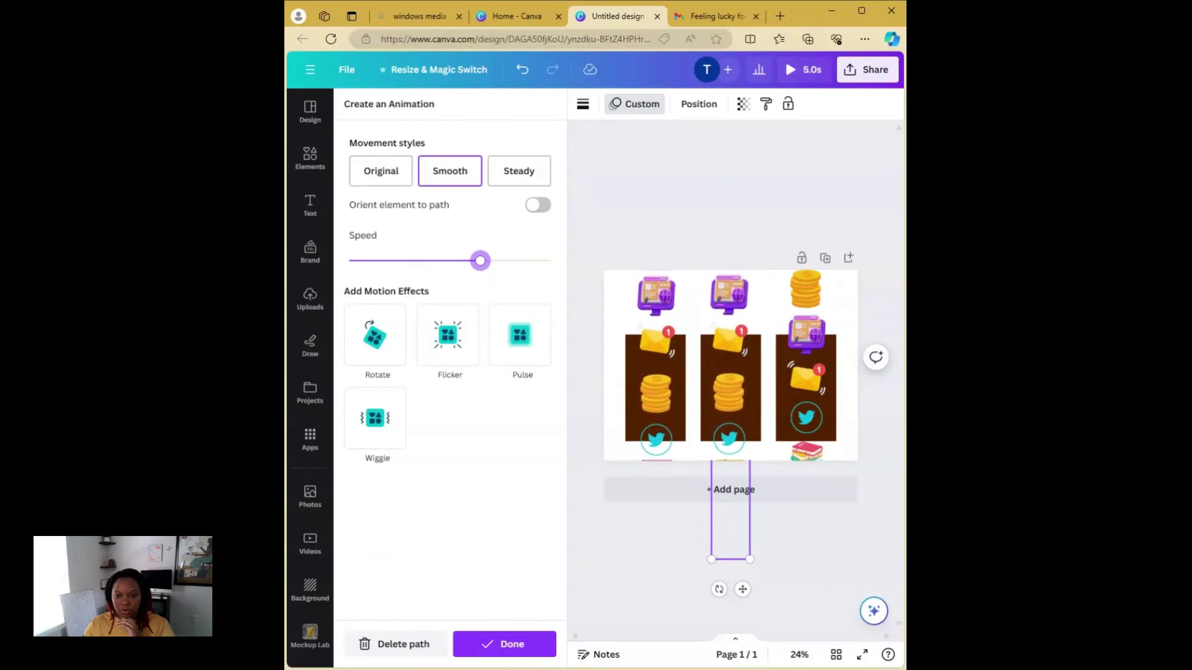
click(505, 644)
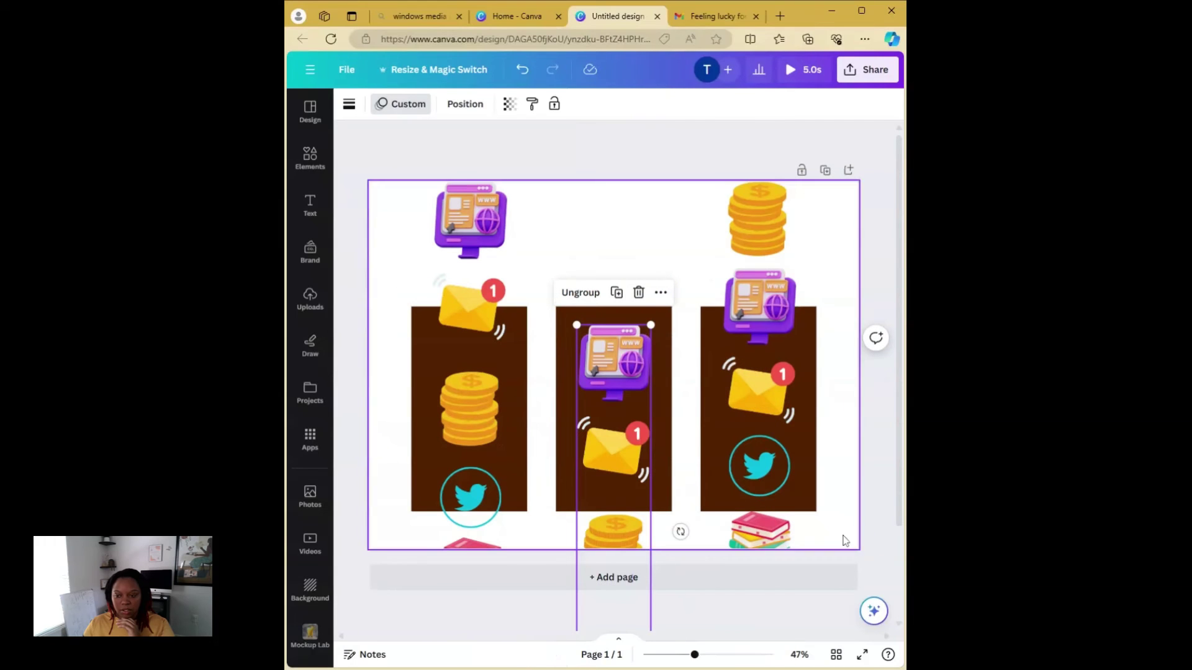
click(792, 245)
Record the right strip's upward motion path with Smooth style and slightly higher speed, then reopen Elements
click(406, 103)
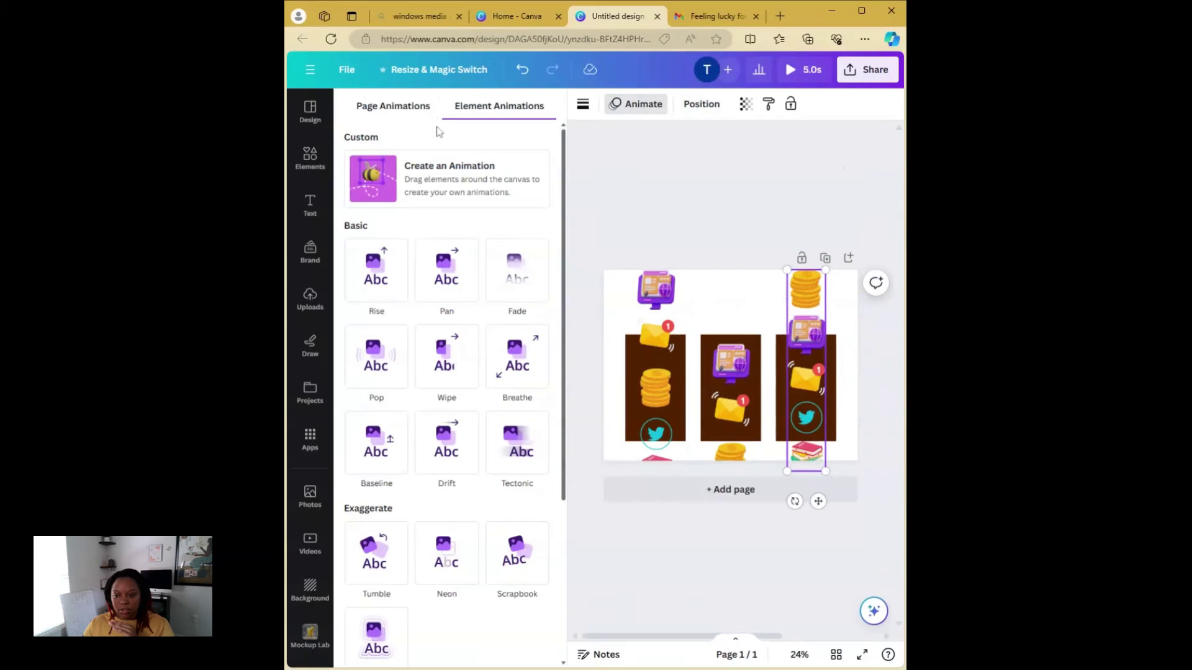
click(438, 186)
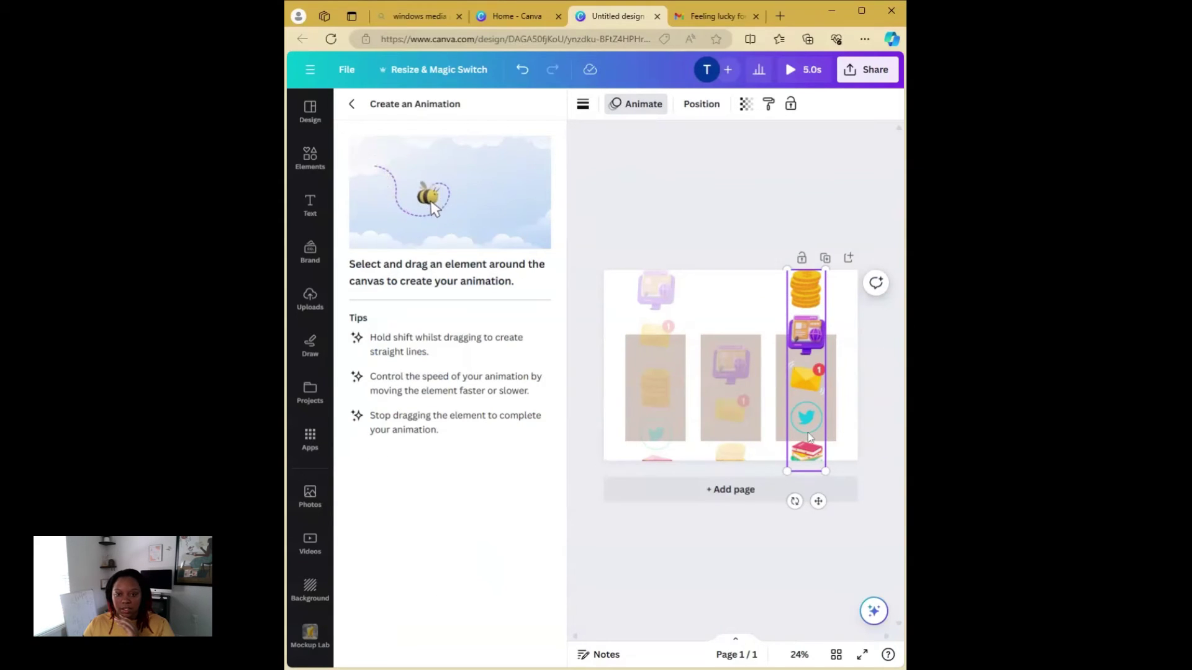
mouse_move(807, 433)
mouse_down()
mouse_move(802, 369)
mouse_move(806, 524)
mouse_up()
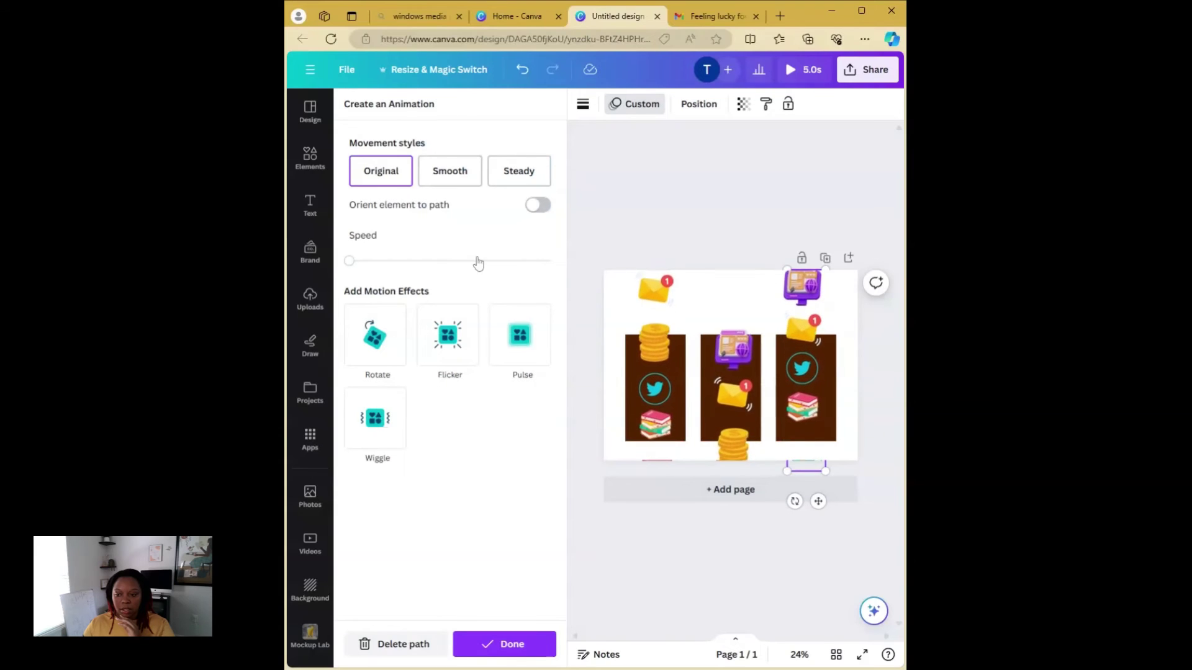
click(449, 170)
drag(349, 261, 478, 260)
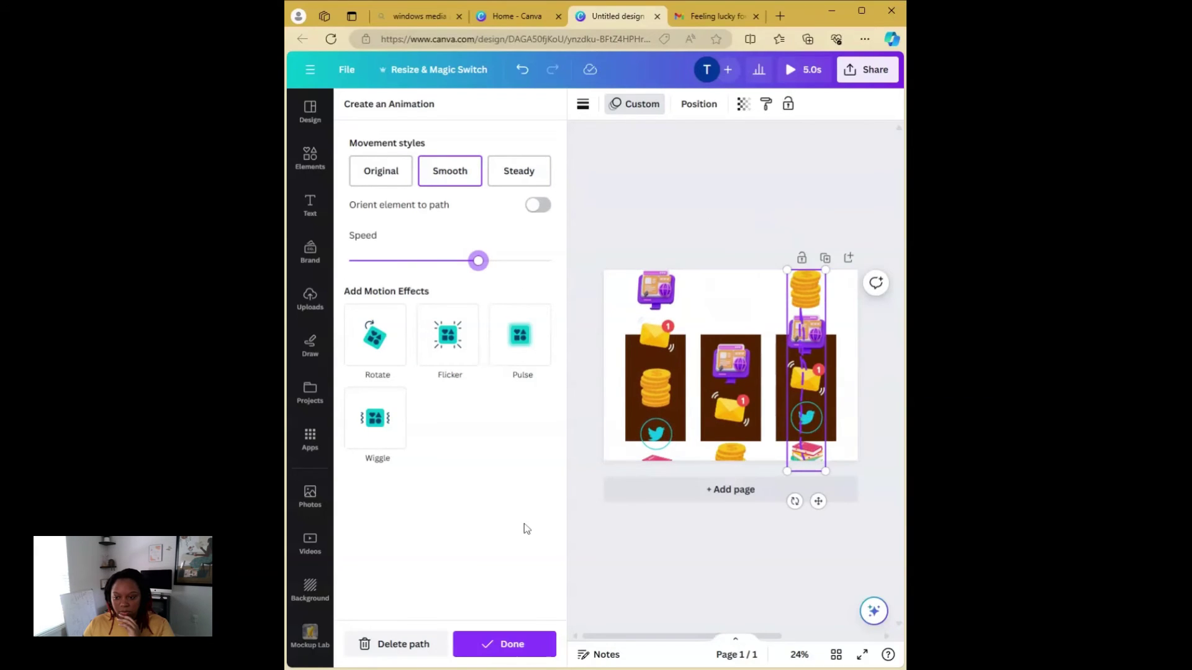
click(501, 264)
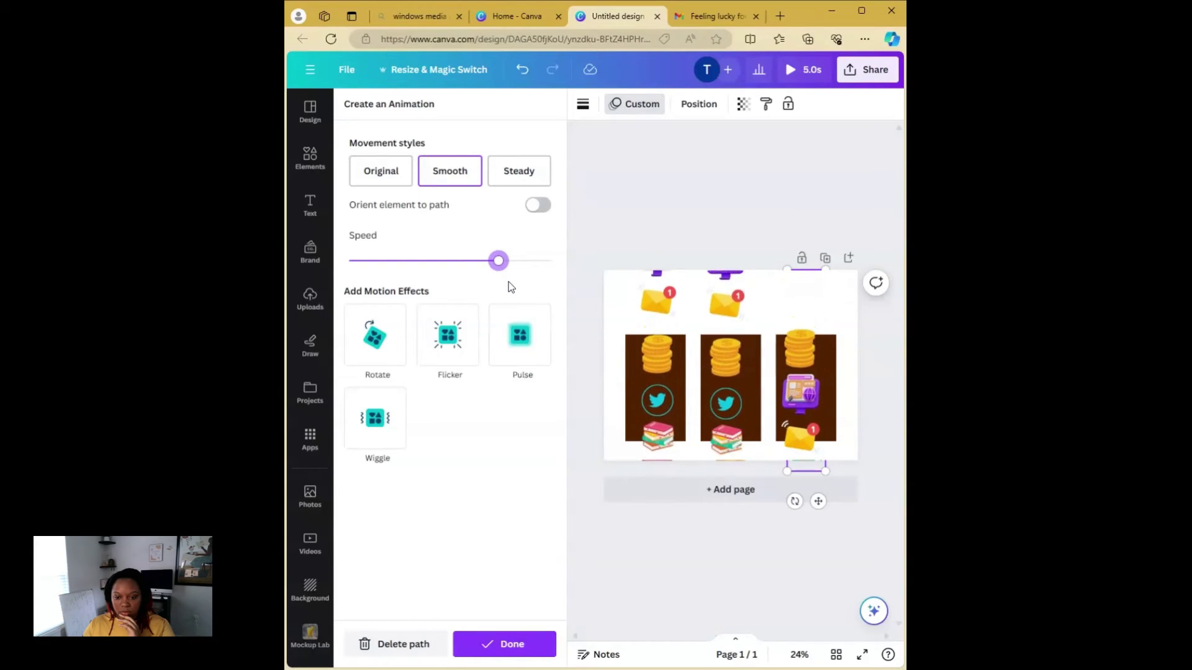
click(512, 646)
click(310, 157)
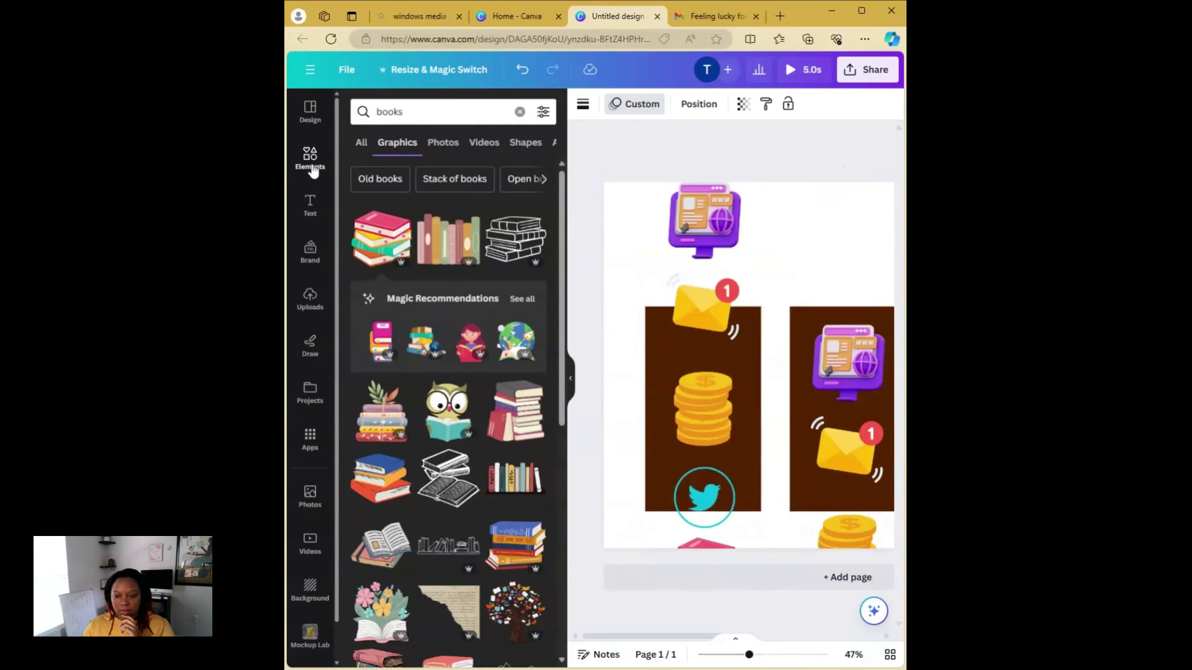
Add a white square and stretch it across the page's top strip to hide icons
click(520, 112)
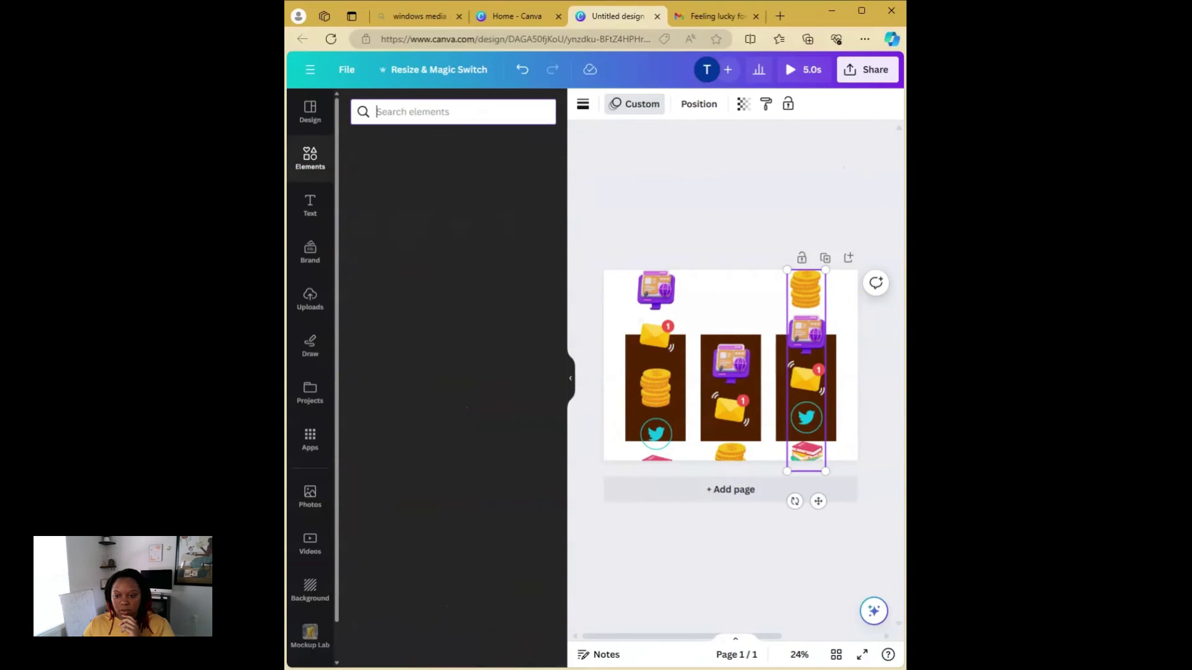
click(366, 309)
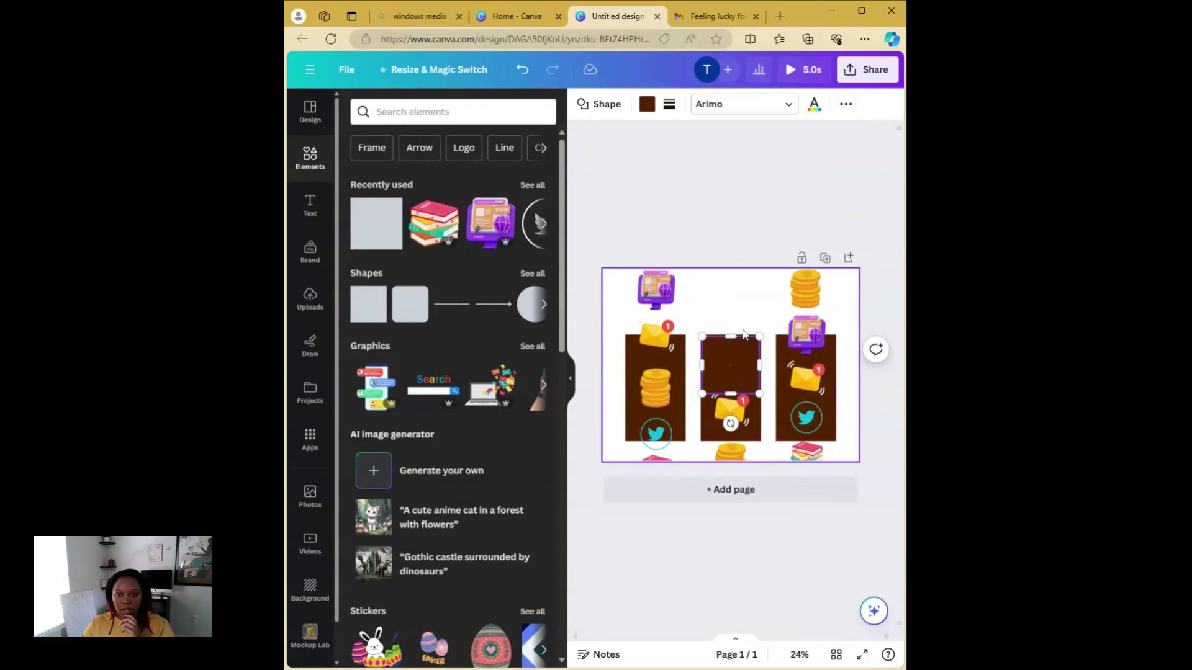
drag(732, 343, 726, 302)
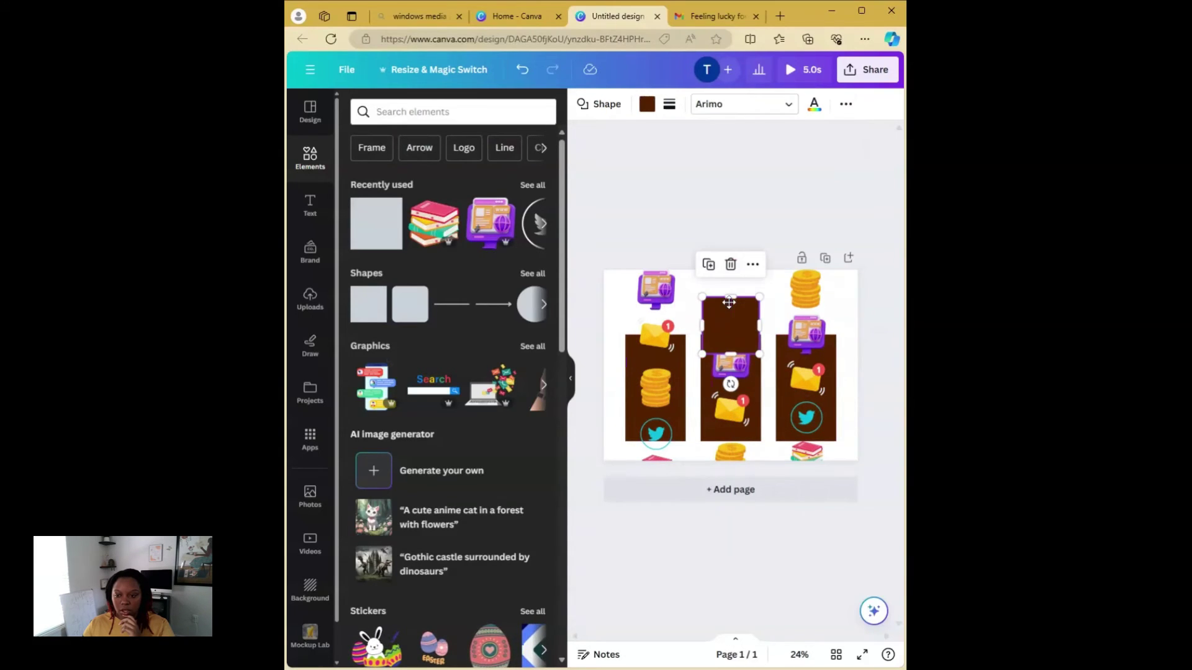
click(646, 104)
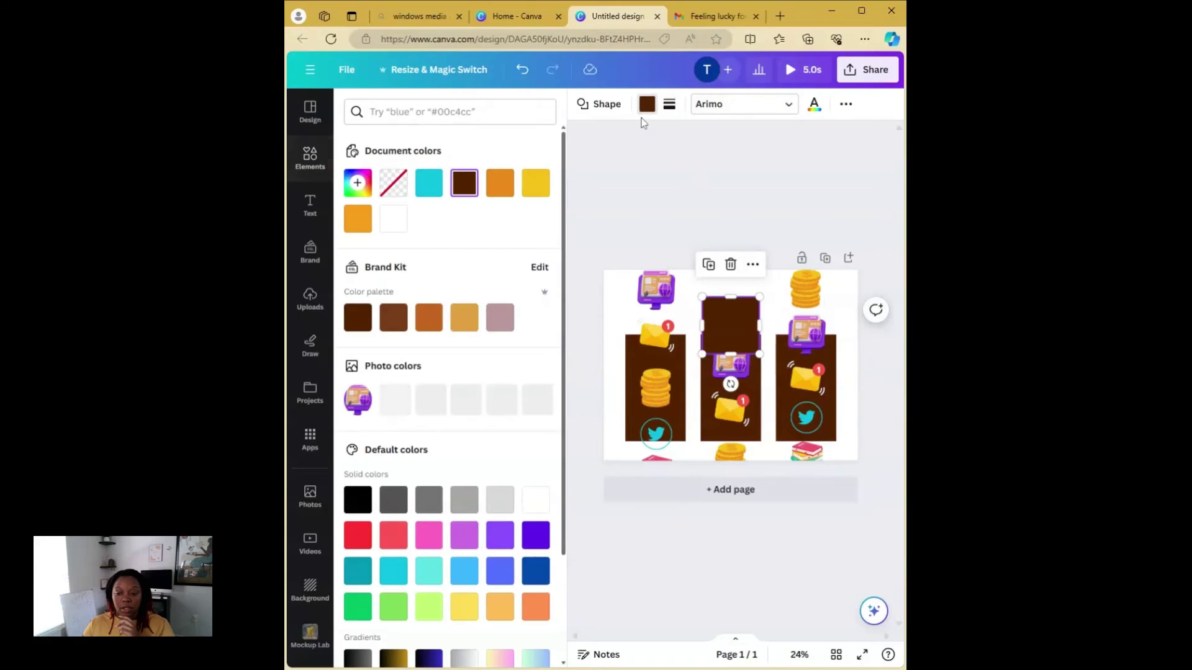
click(414, 229)
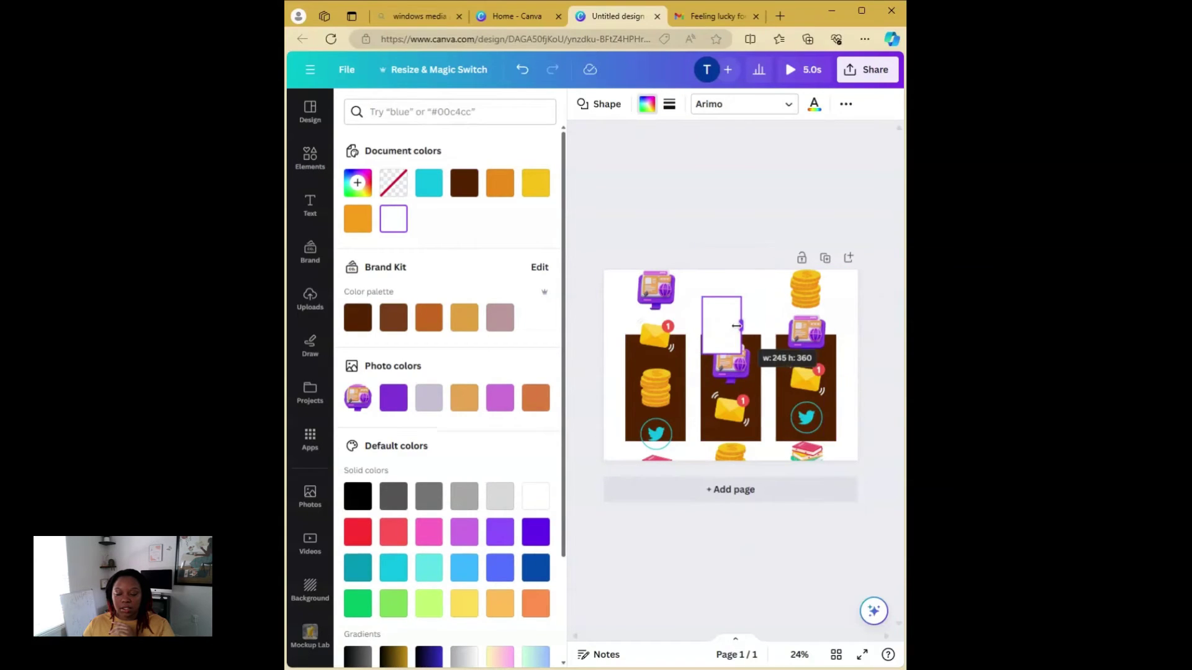
drag(723, 330, 856, 313)
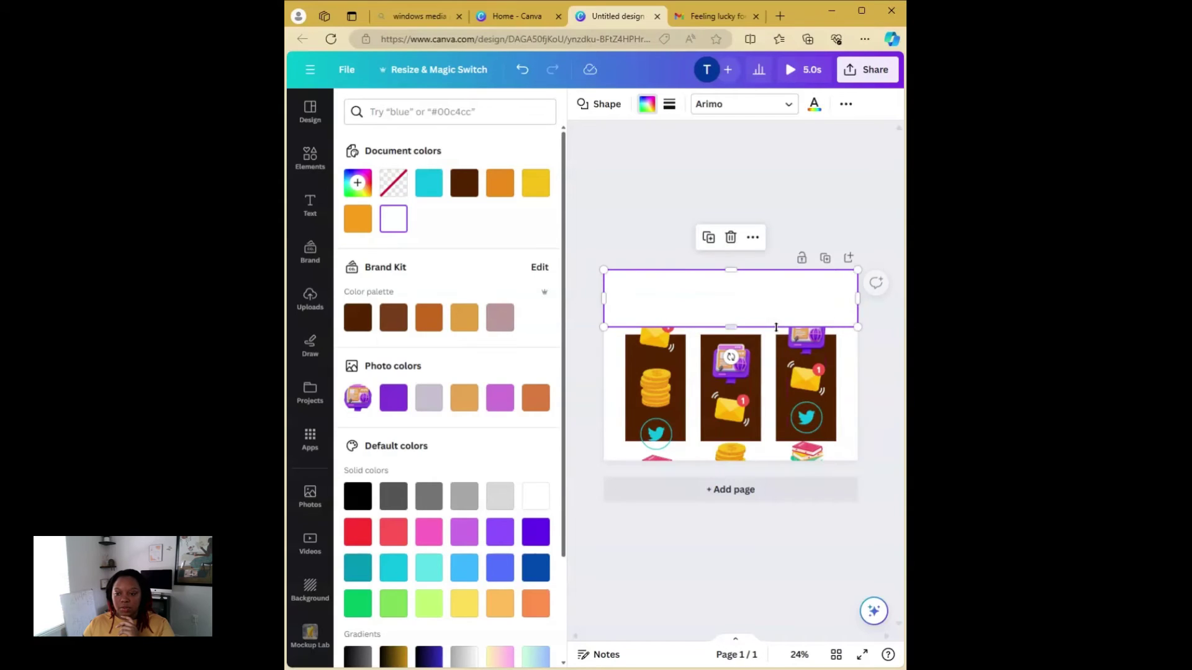
drag(729, 328, 729, 465)
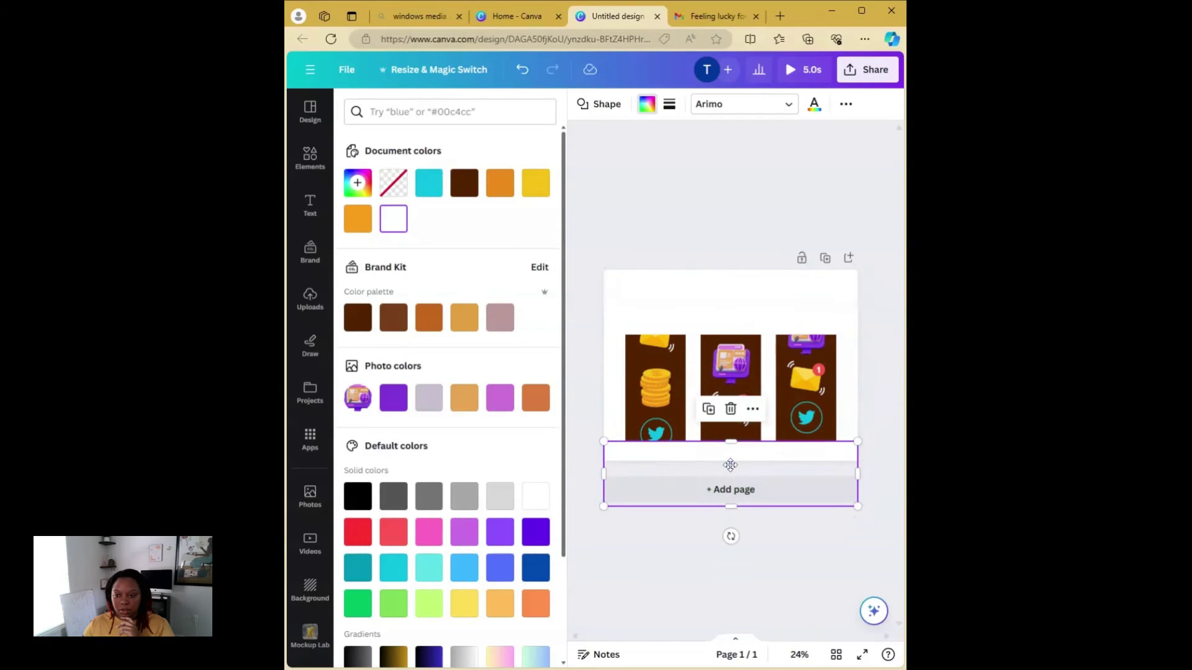
click(720, 193)
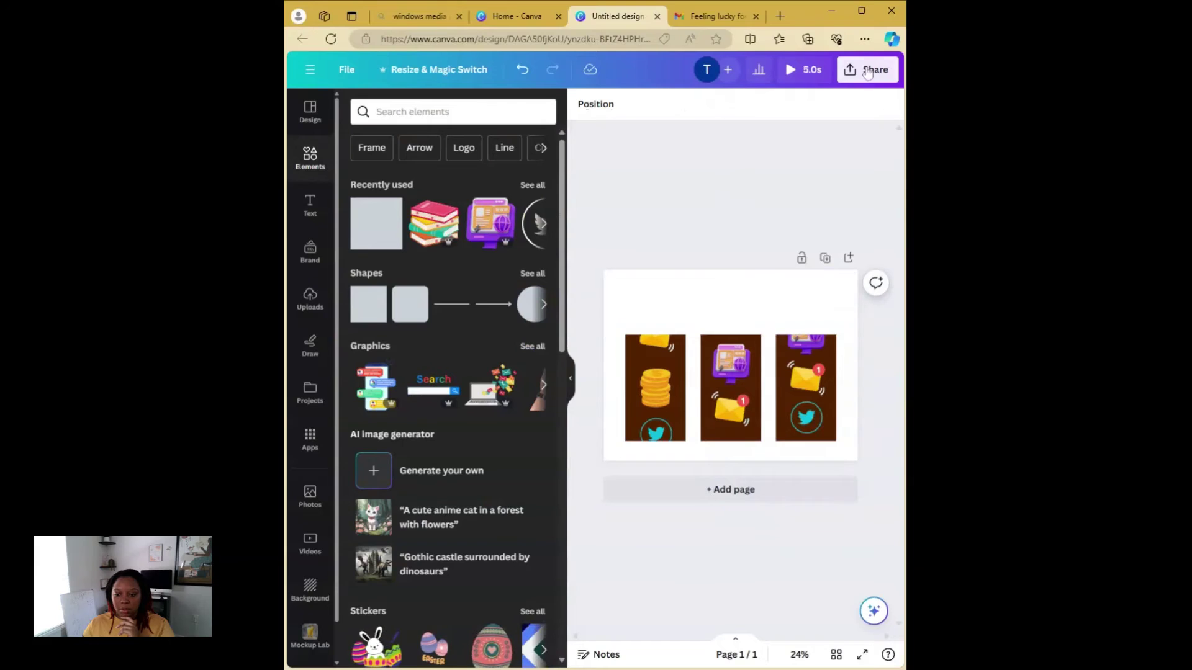
Preview the animated design, then move the monitor graphic out of the middle reel
click(787, 72)
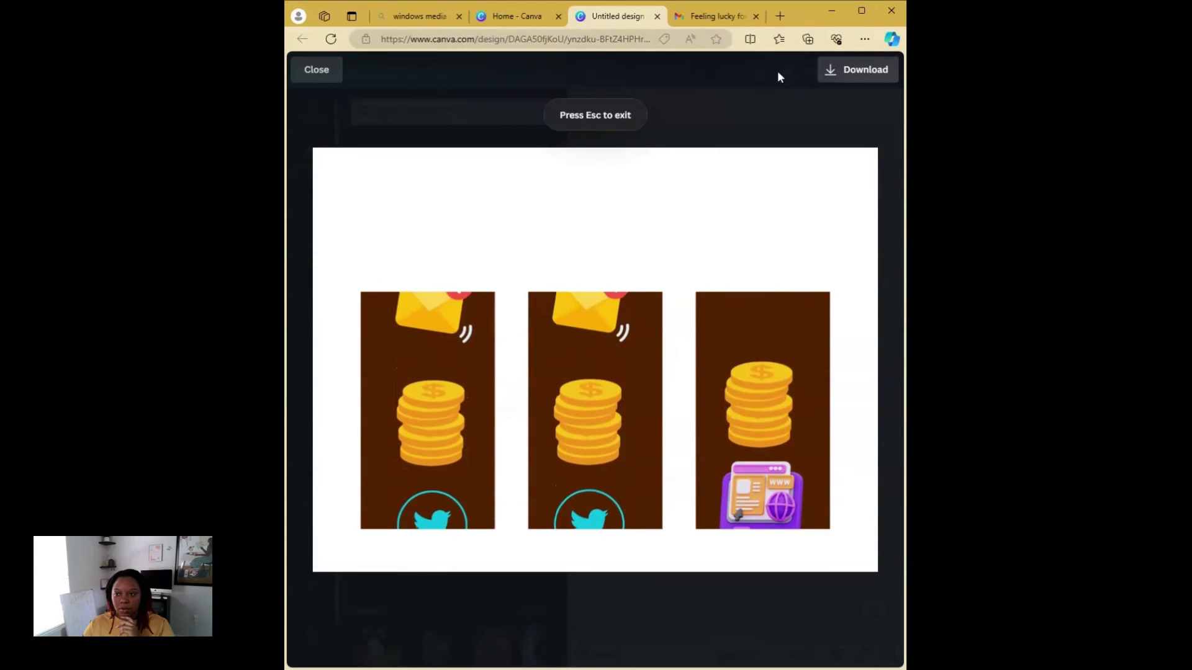
key(Escape)
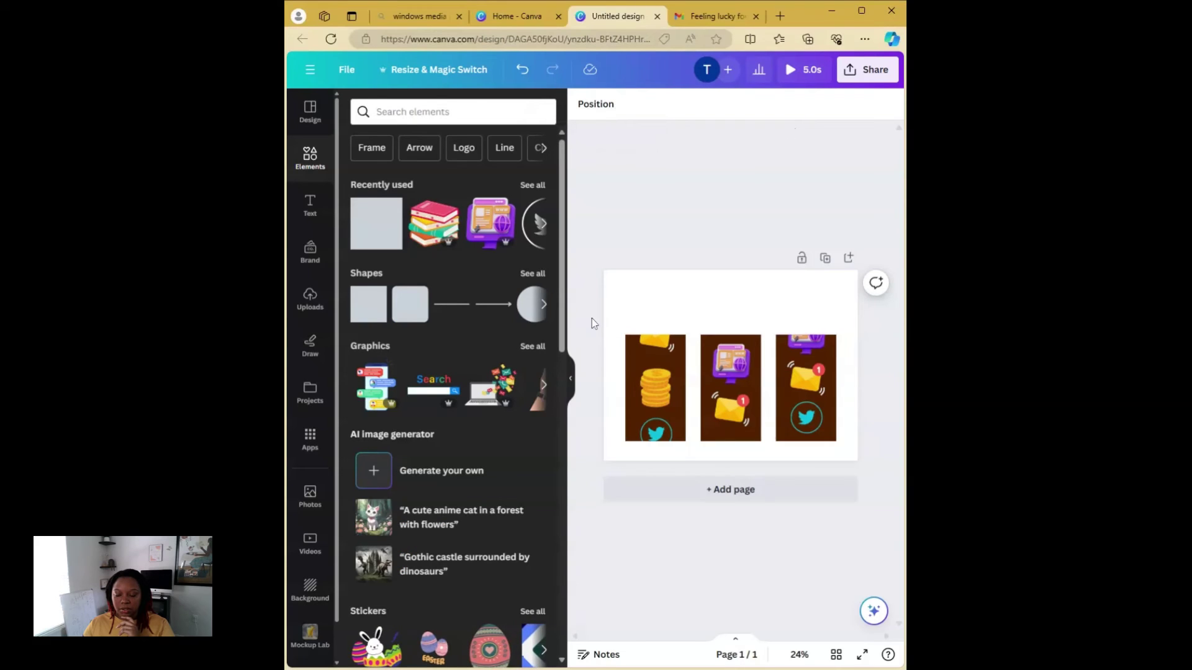
drag(731, 360, 802, 343)
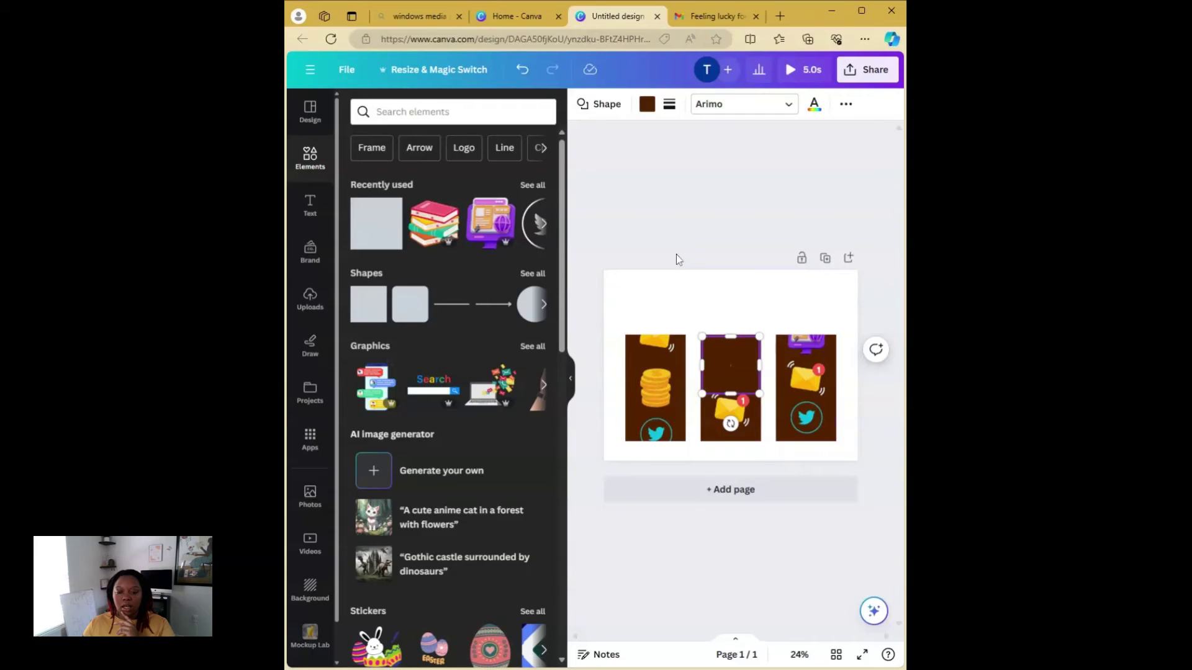
Give the square no fill and a solid yellow border at weight 20
click(417, 308)
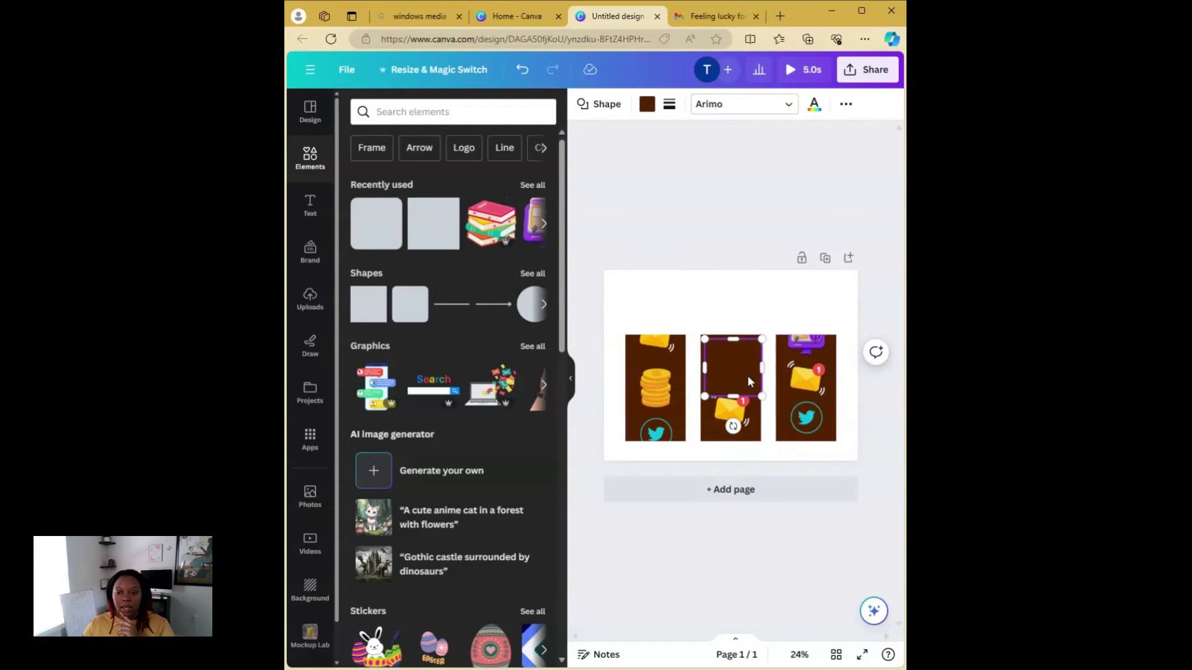
click(646, 103)
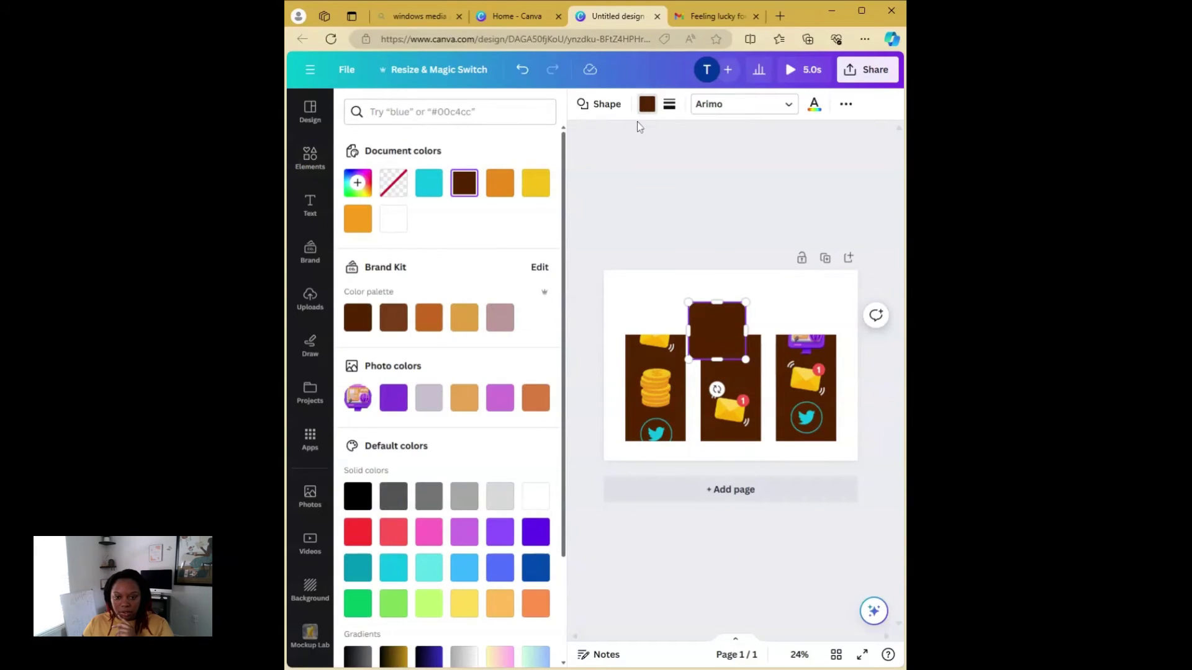
click(397, 193)
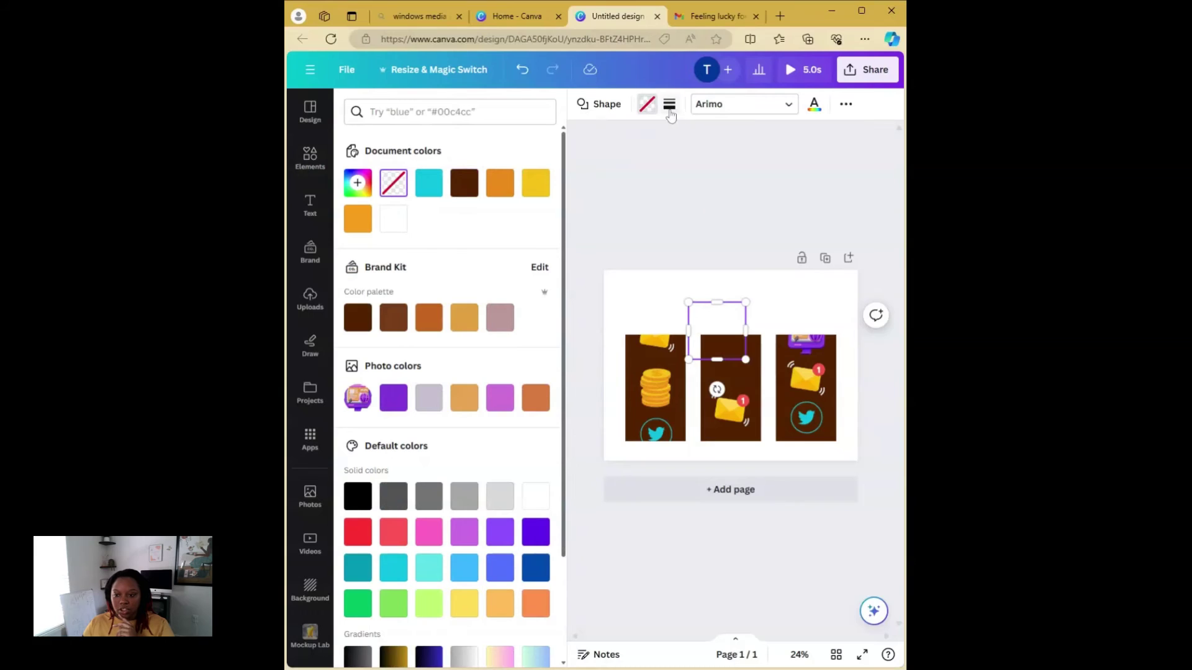
click(669, 104)
click(728, 143)
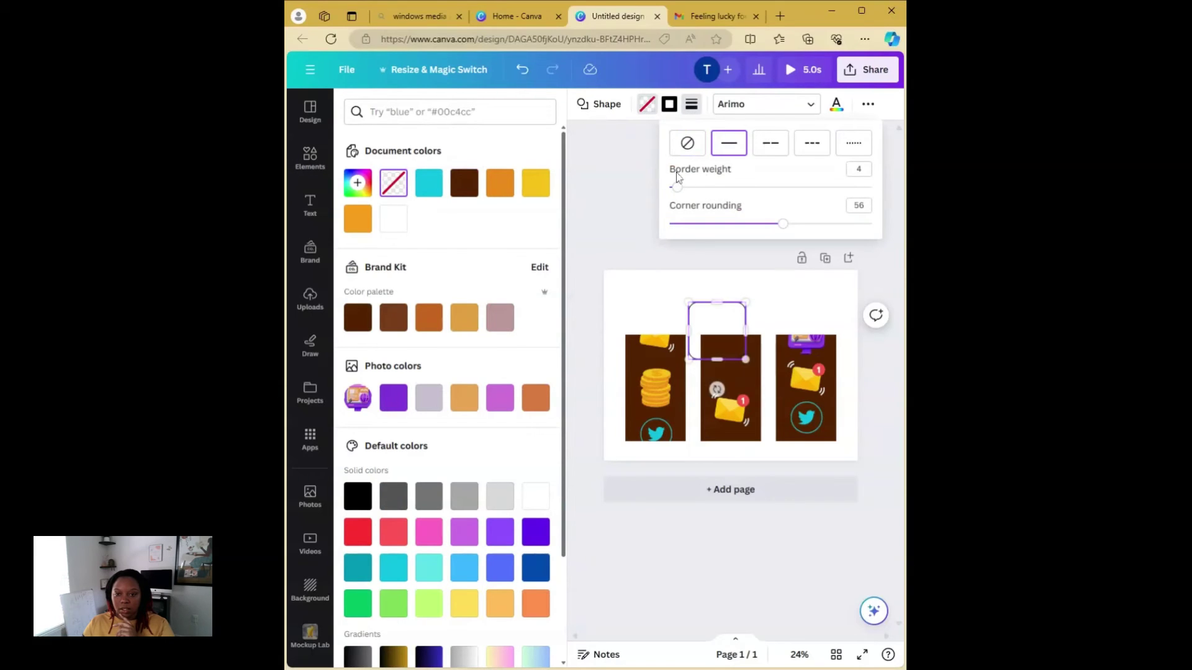
drag(670, 188, 712, 201)
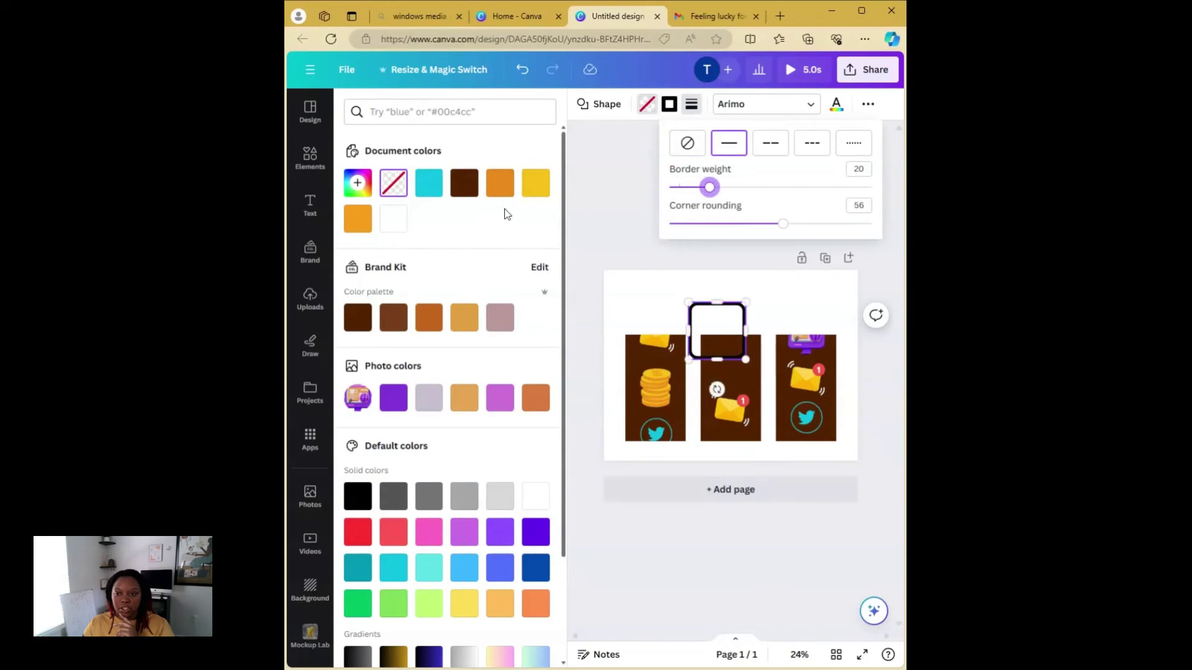
click(540, 188)
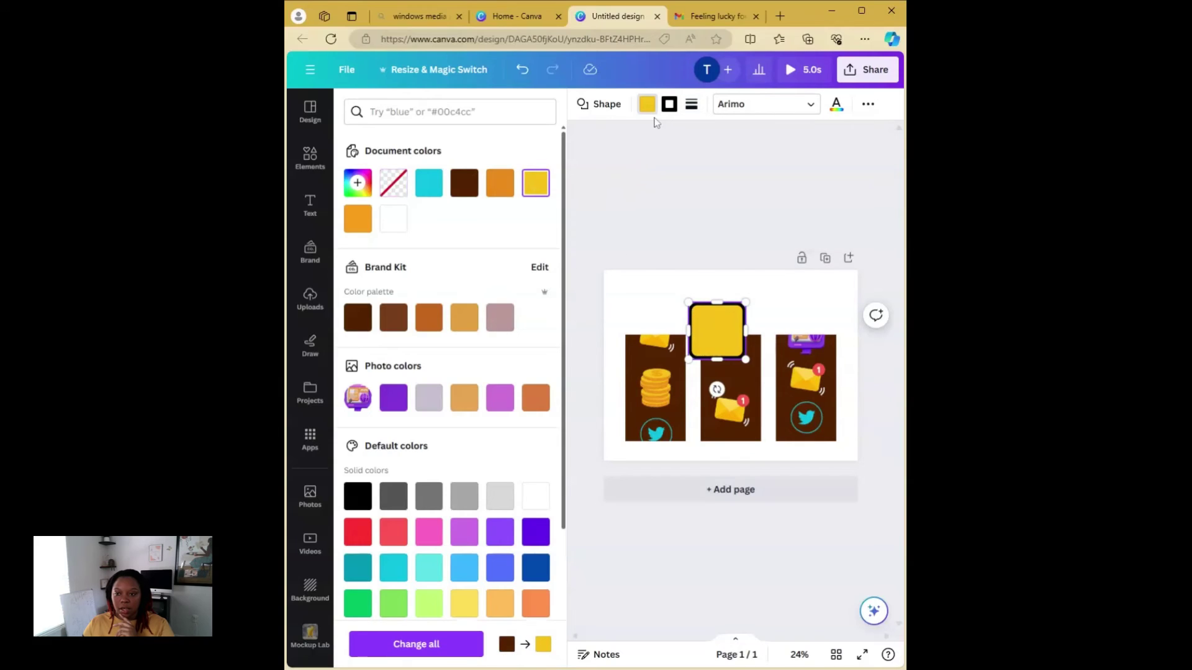
click(395, 184)
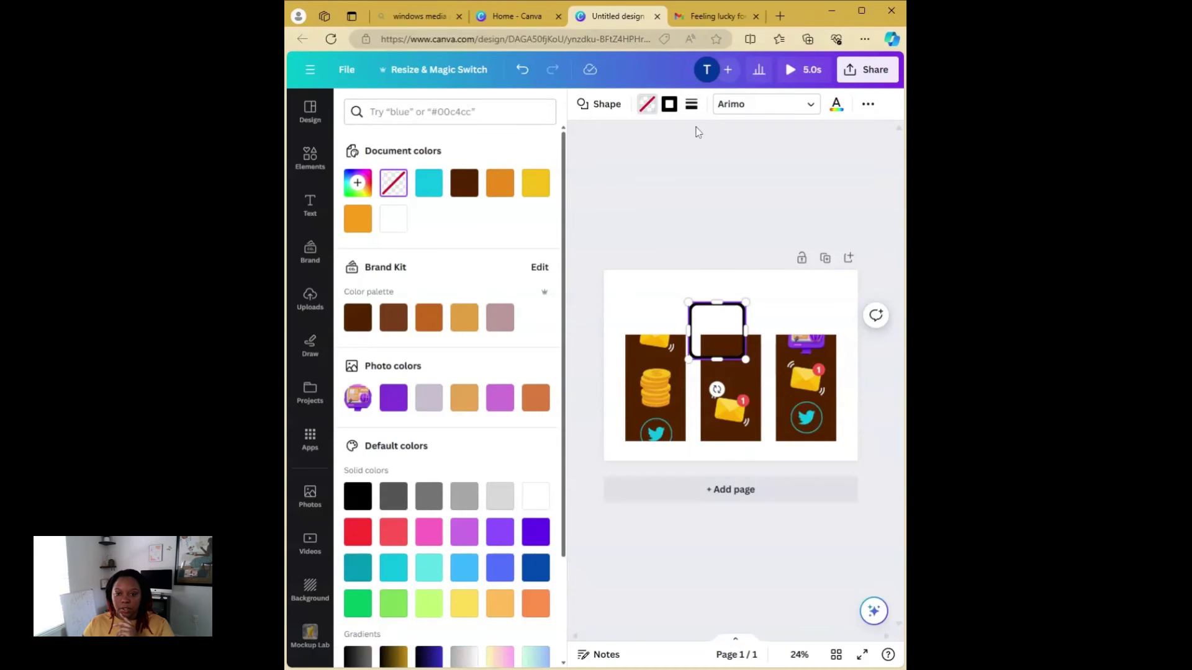
click(668, 110)
click(537, 185)
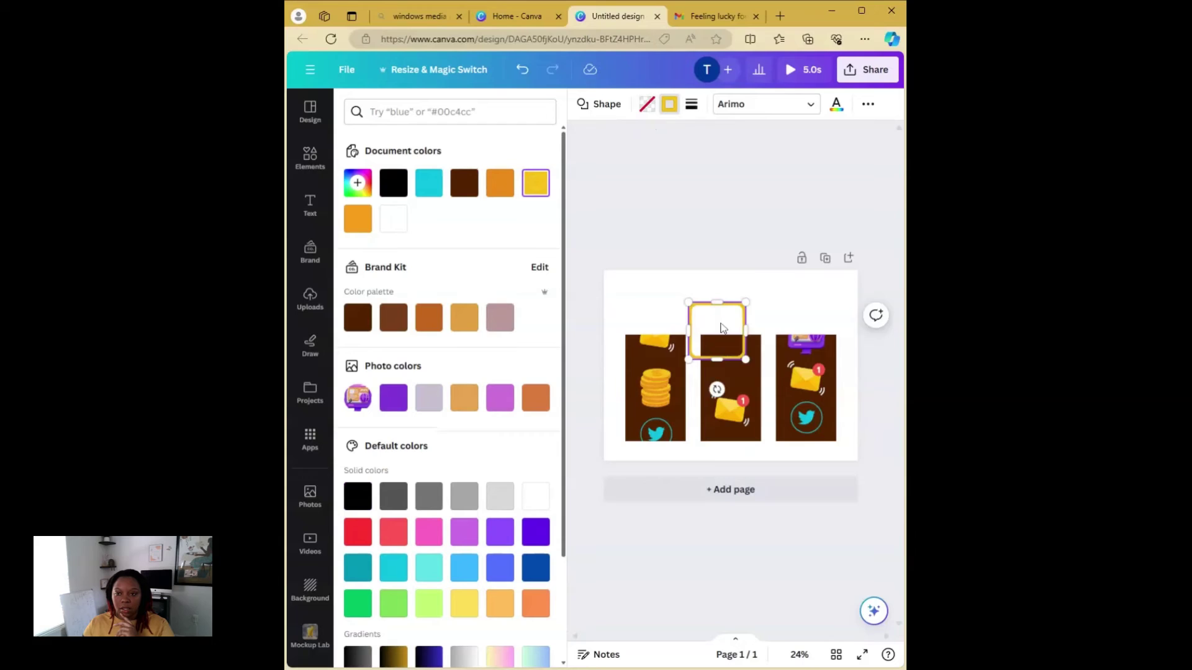
Move and stretch the yellow outline into a frame of about 1360 × 760 around the reels
drag(721, 329, 836, 375)
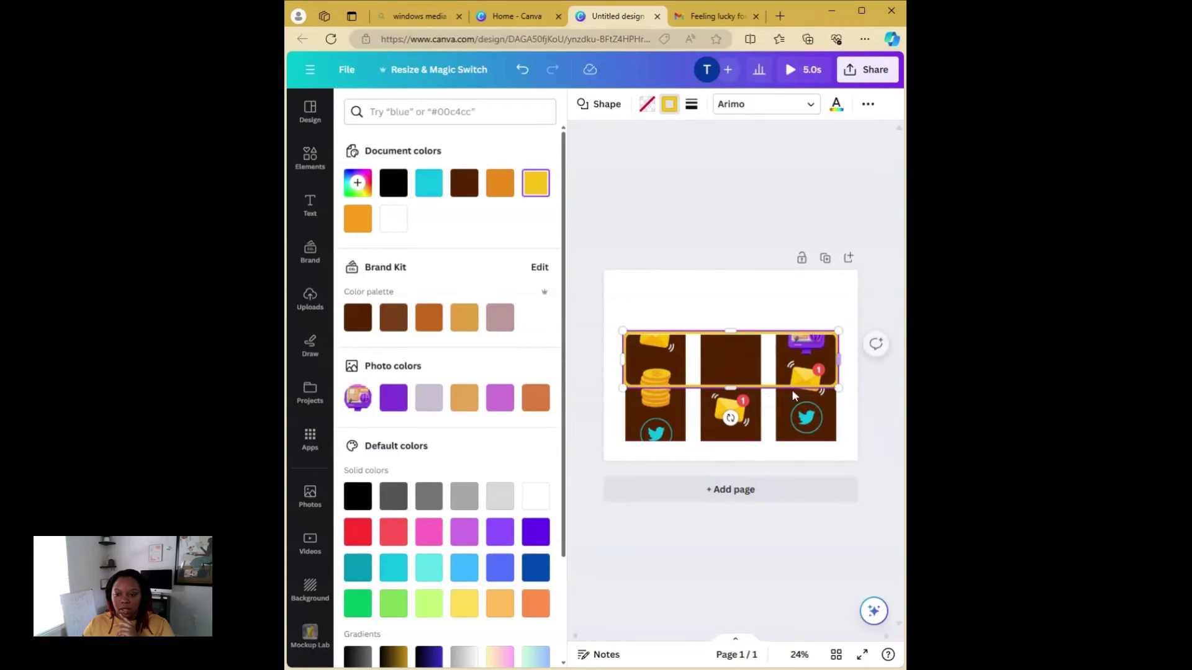
drag(730, 386, 729, 442)
click(790, 200)
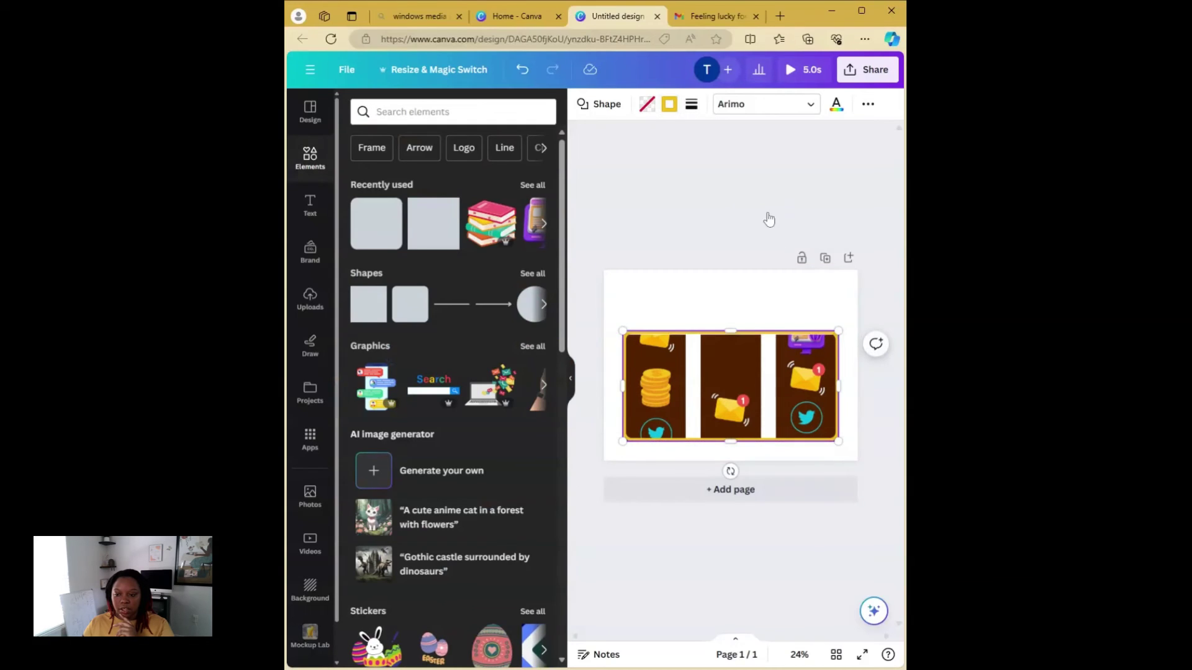
click(727, 240)
click(726, 328)
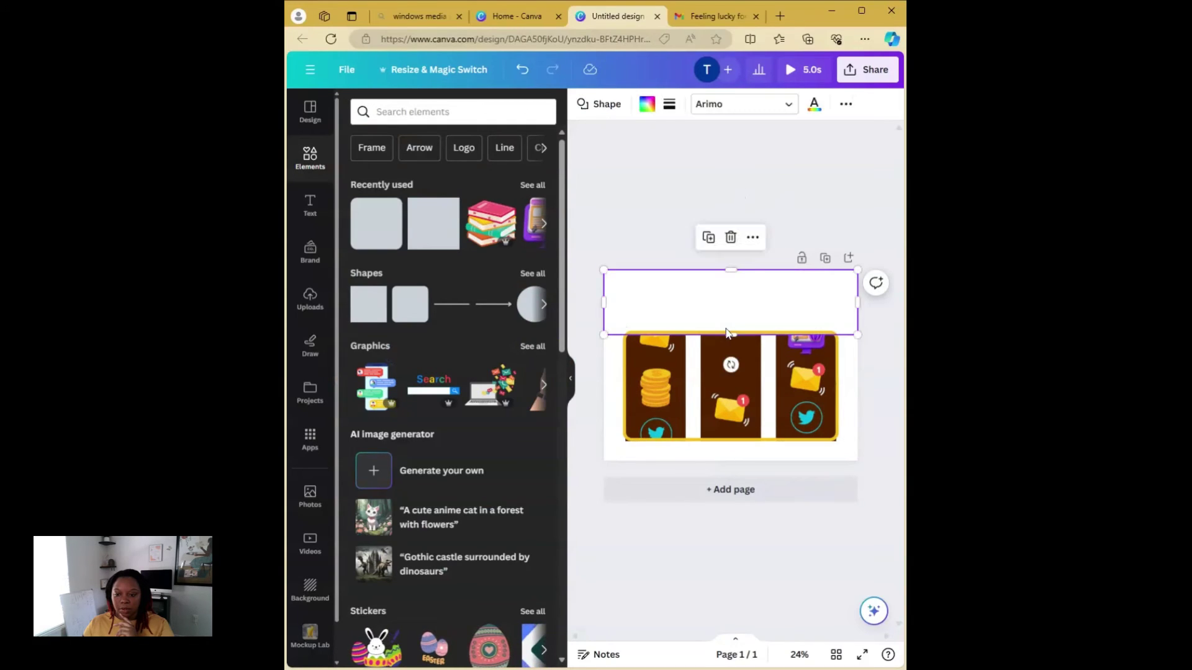
click(831, 372)
key(Escape)
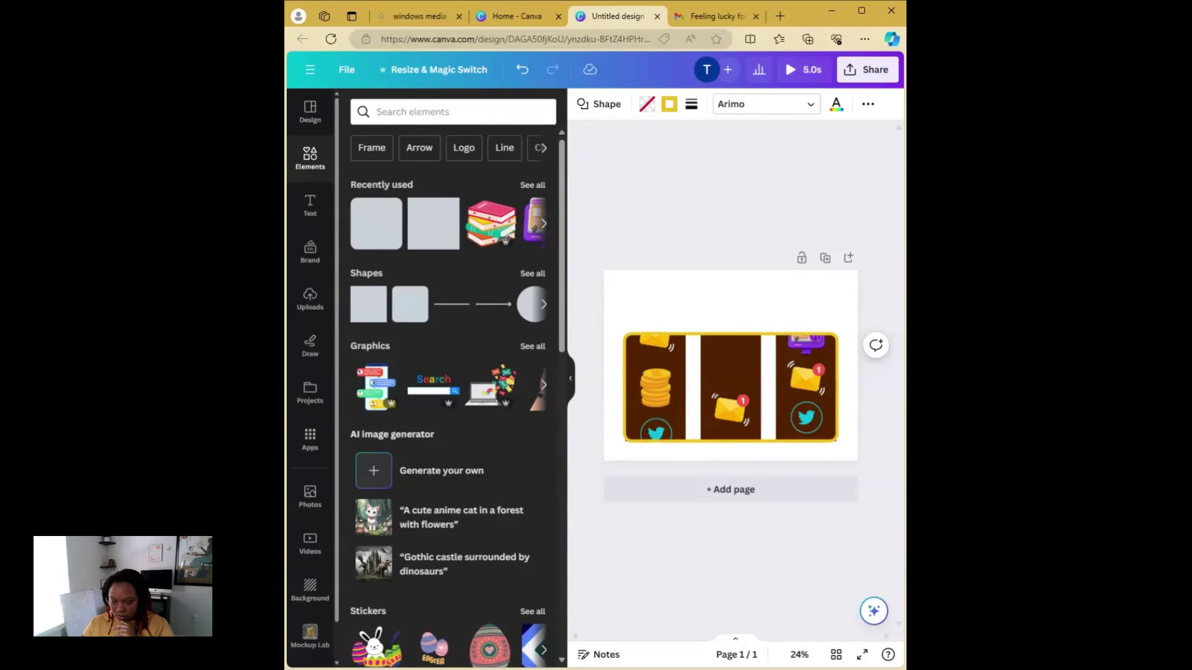
Unlock the top white rectangle, drag it beneath the reel image, then lock it again
click(731, 388)
key(Escape)
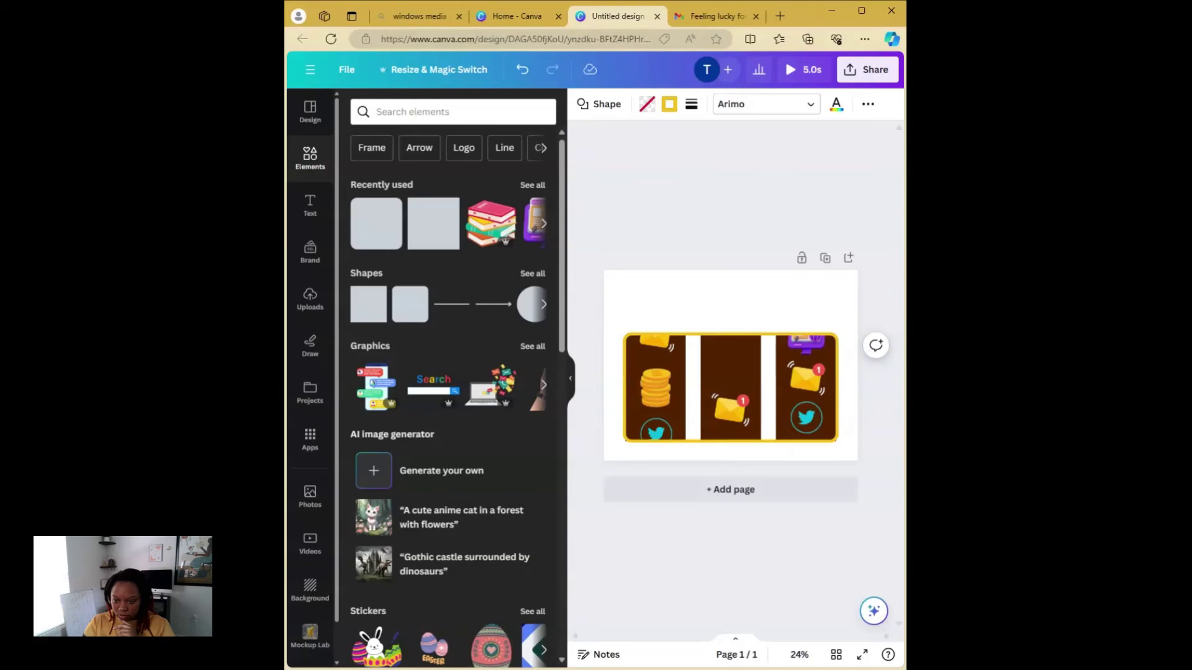
click(683, 287)
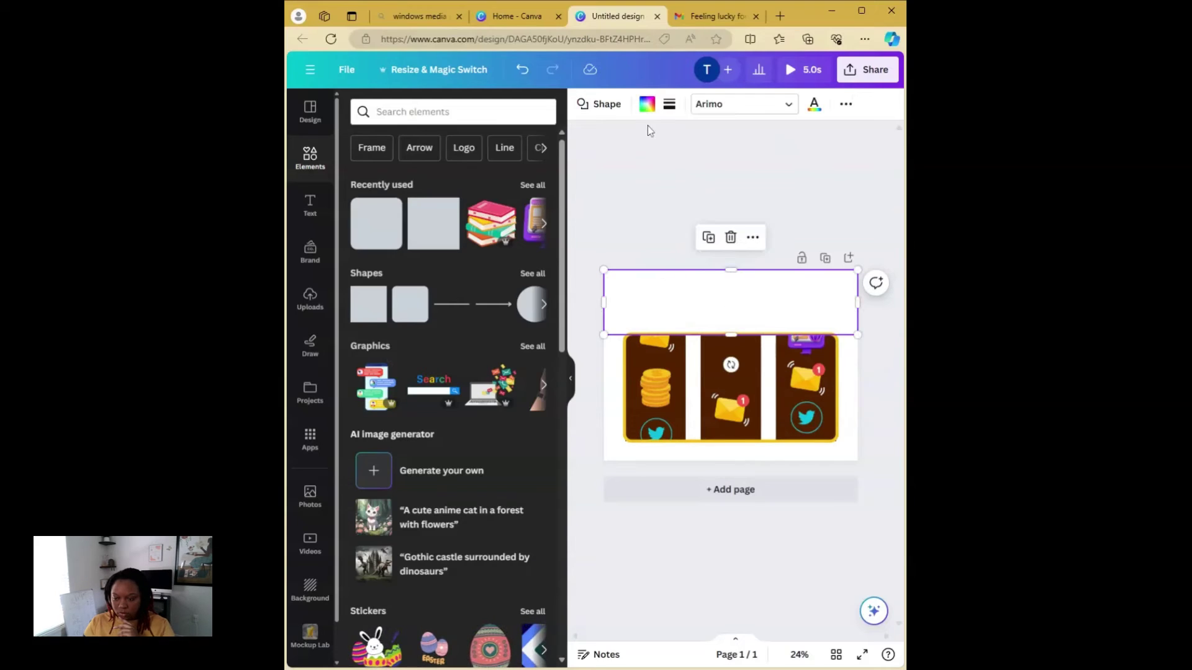
click(848, 106)
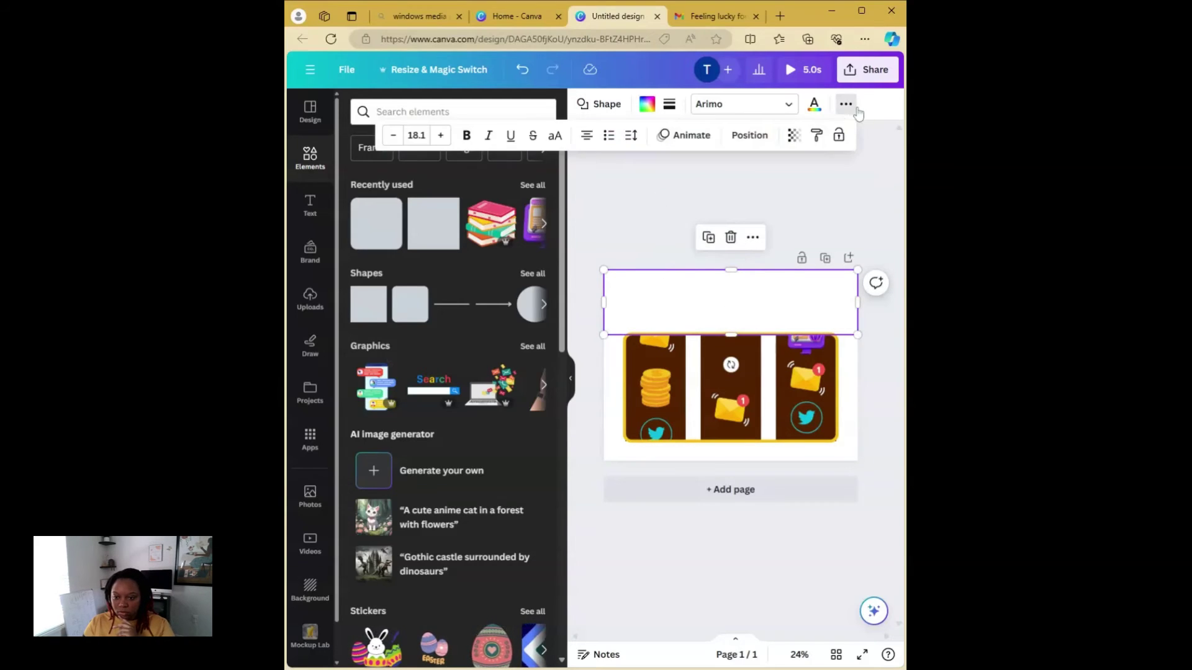
click(841, 139)
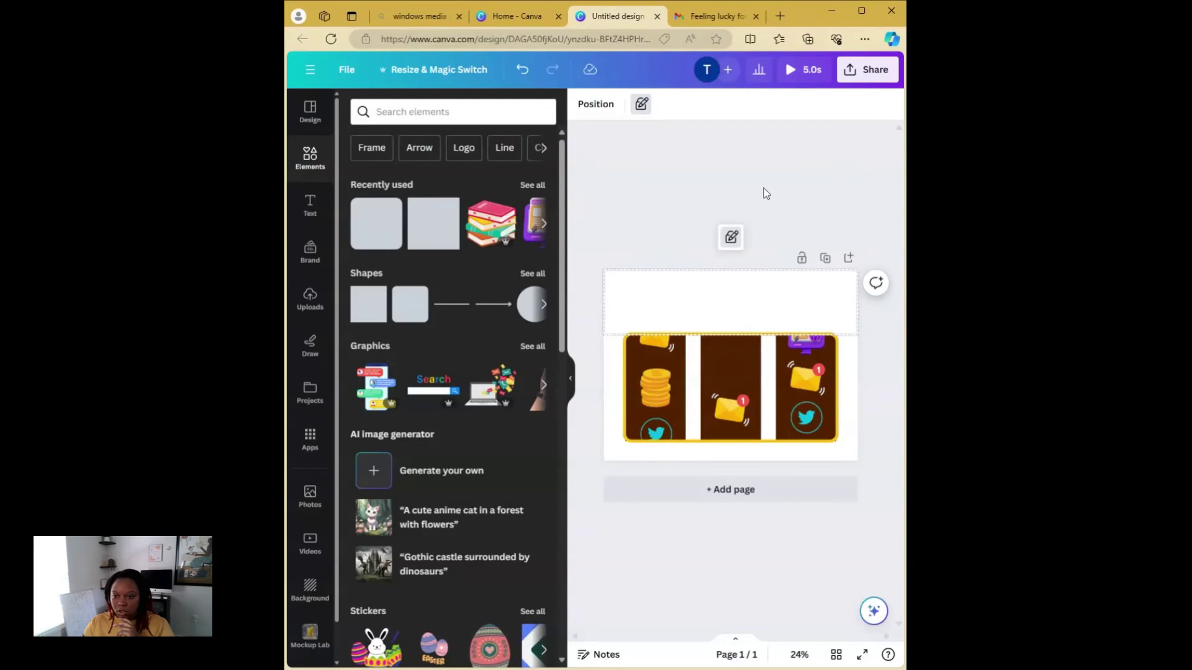
click(641, 105)
drag(635, 291, 636, 463)
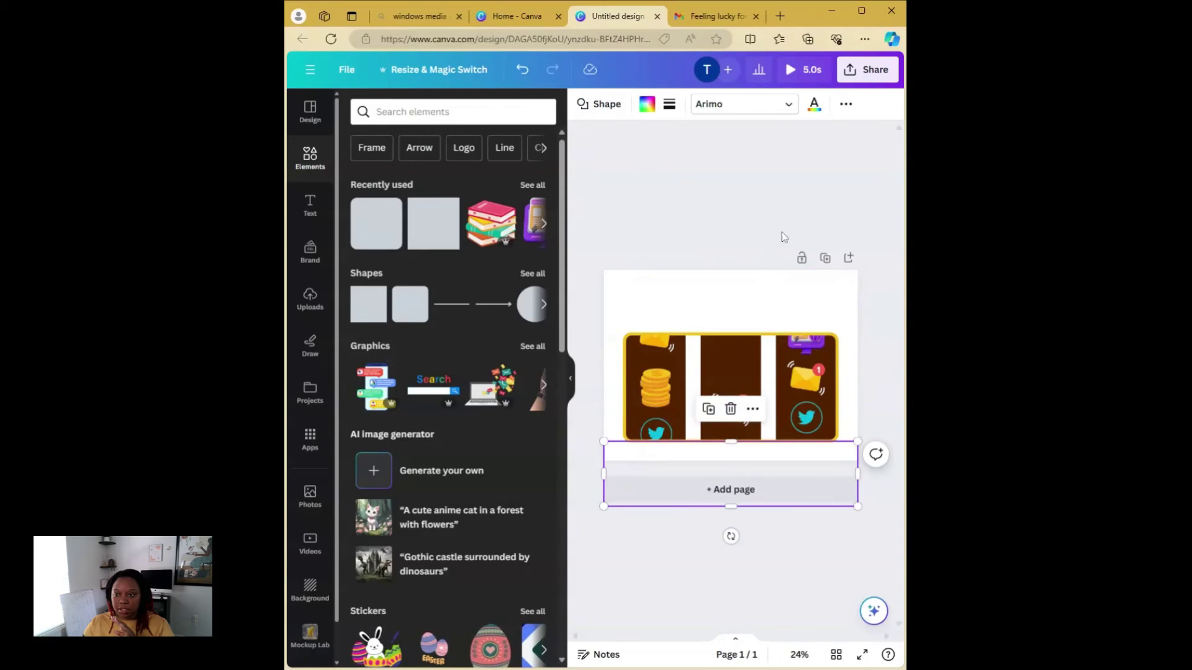
click(844, 107)
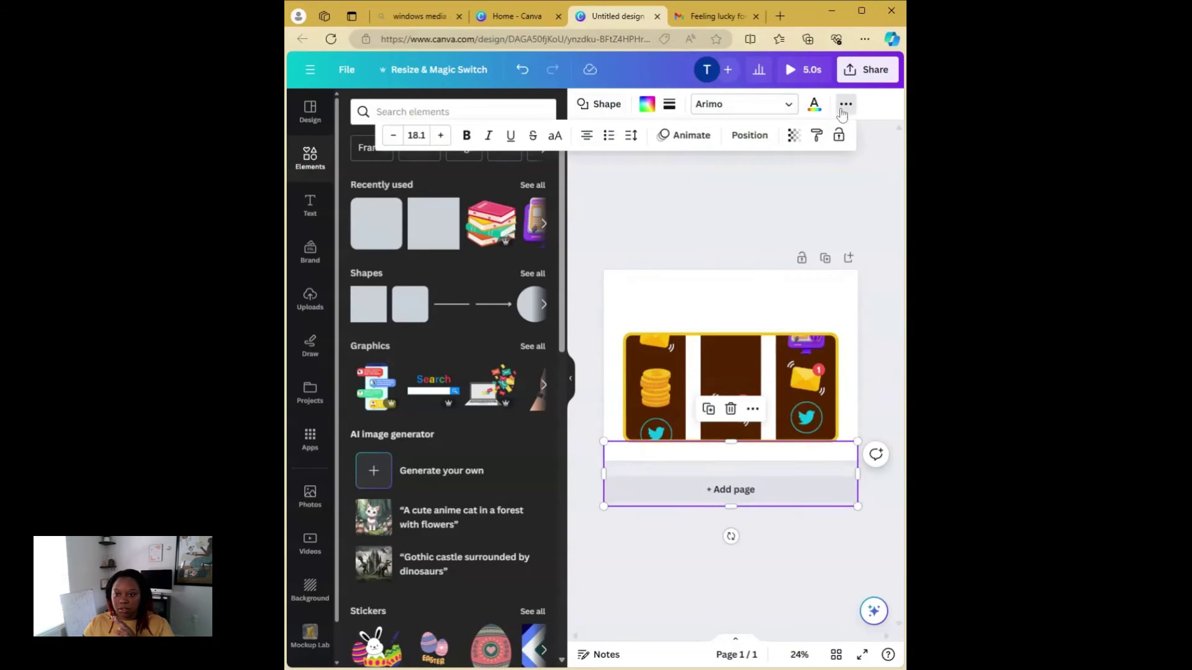
click(838, 136)
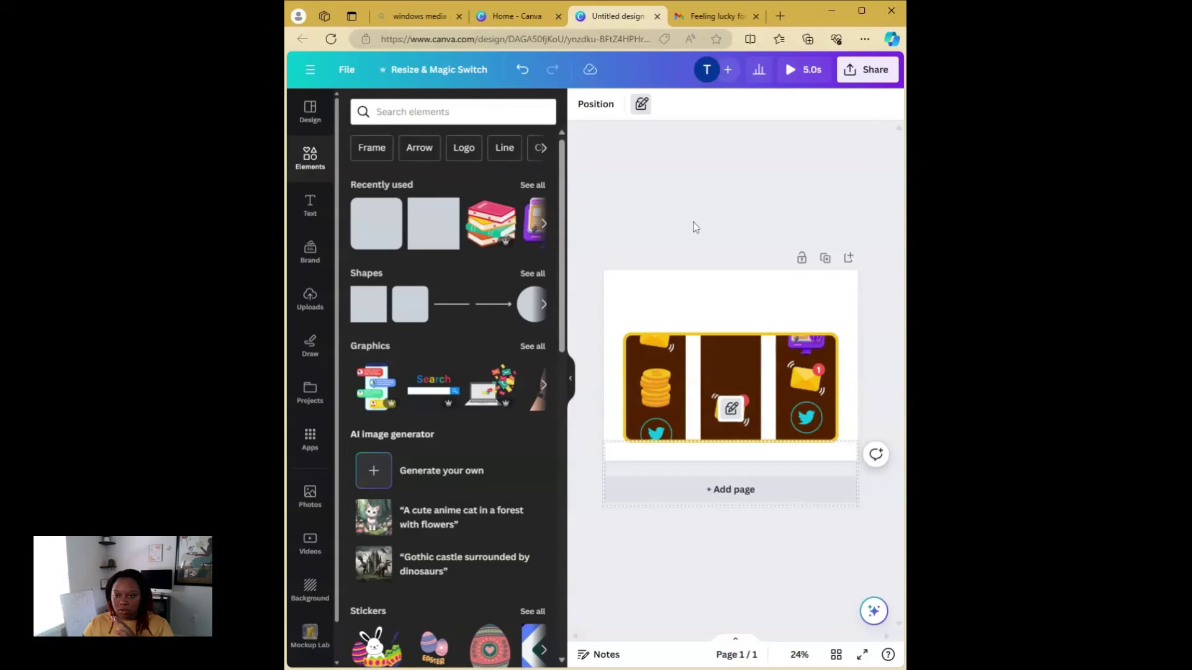
Add a Heading text box above the reels and colour it dark brown
click(605, 370)
click(571, 378)
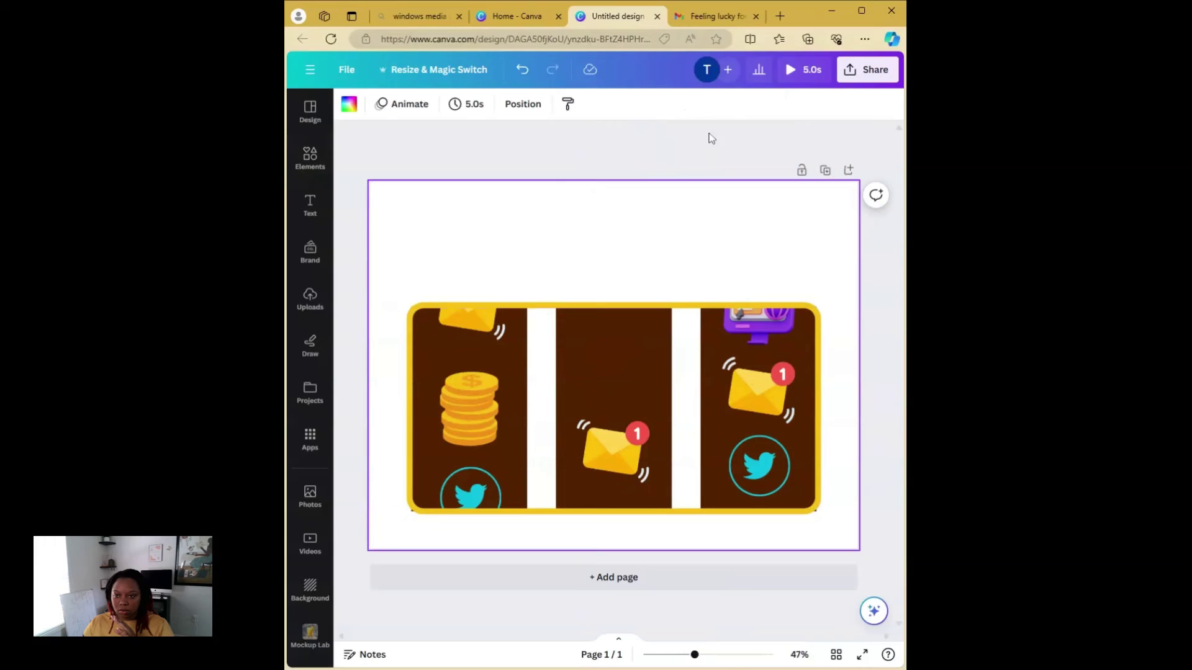
click(310, 206)
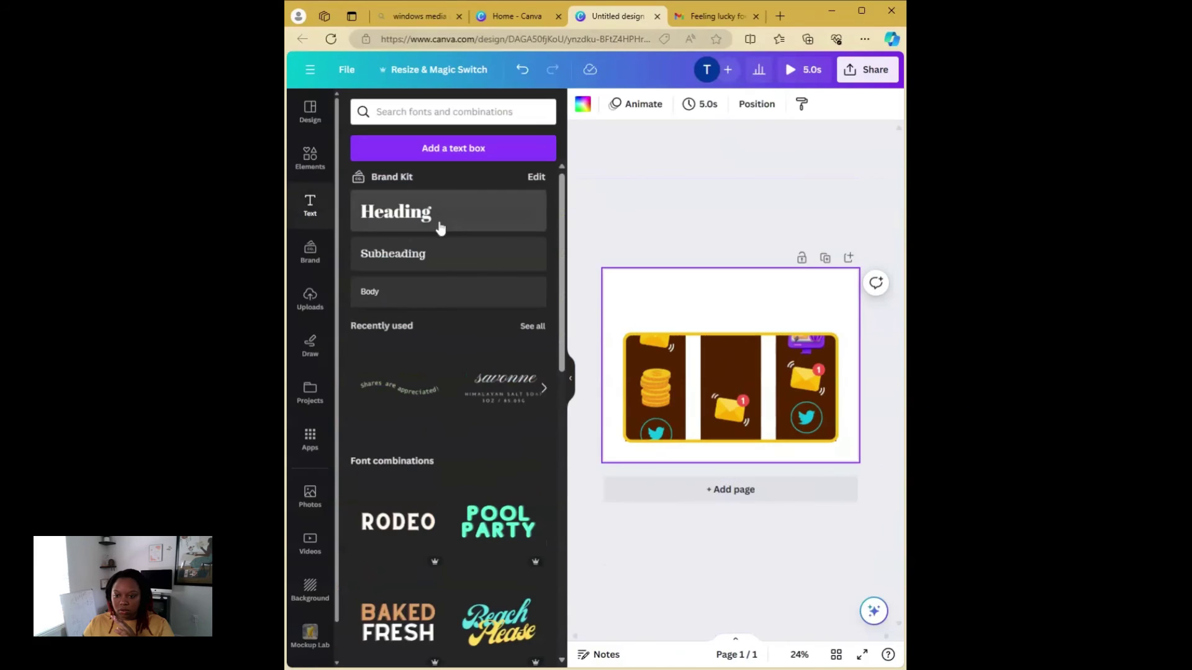
click(449, 216)
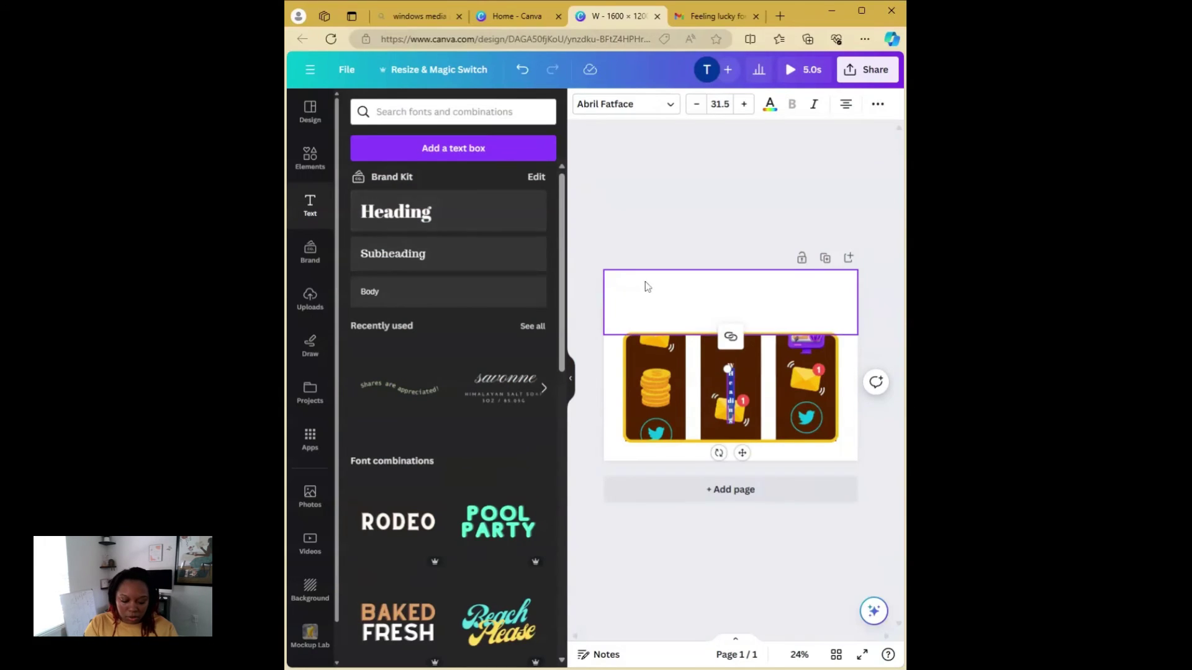
drag(742, 398, 742, 336)
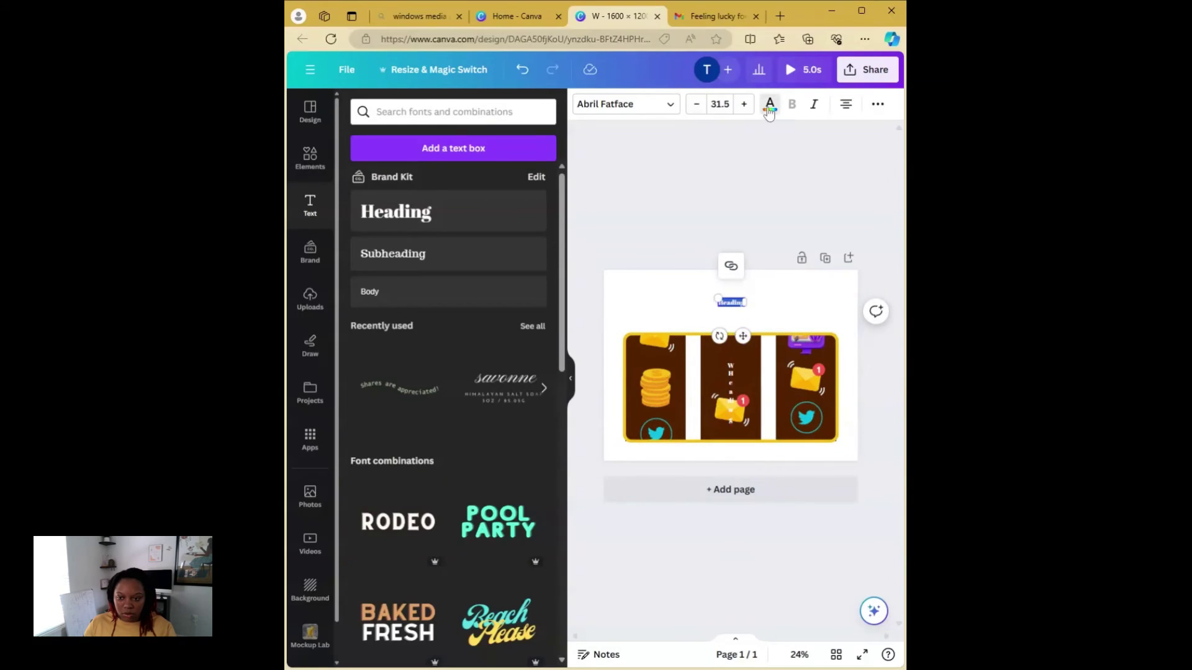
click(769, 106)
click(428, 182)
click(428, 182)
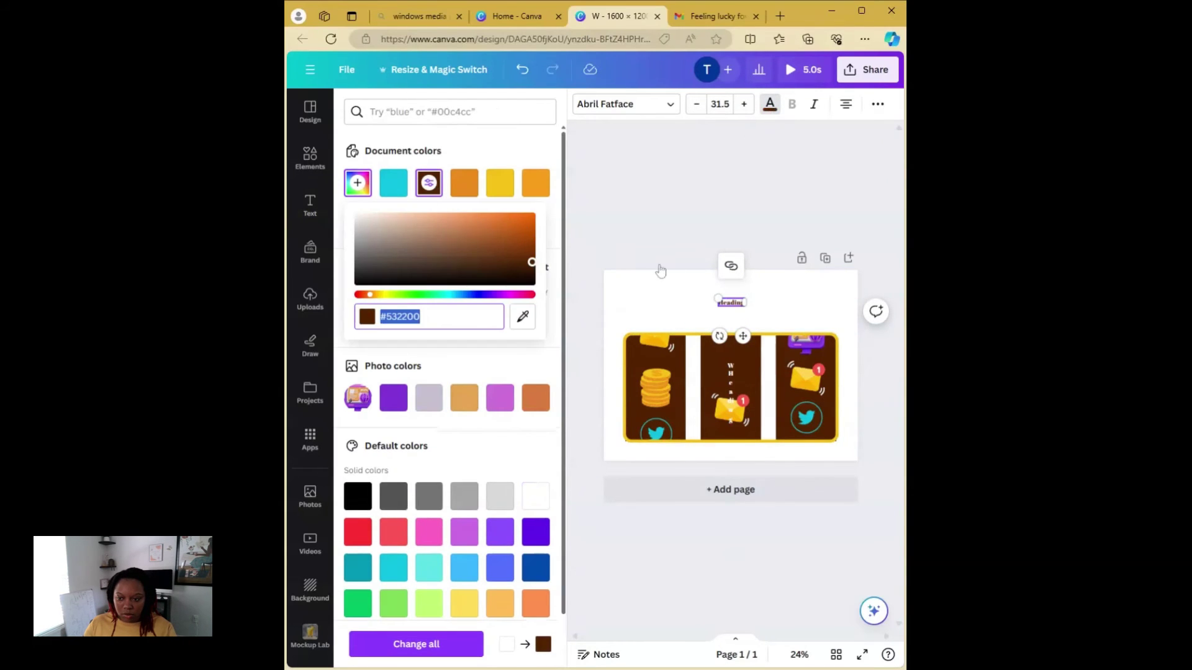
click(657, 300)
Delete the stray vertical text box sitting over the reel image
click(736, 394)
click(736, 393)
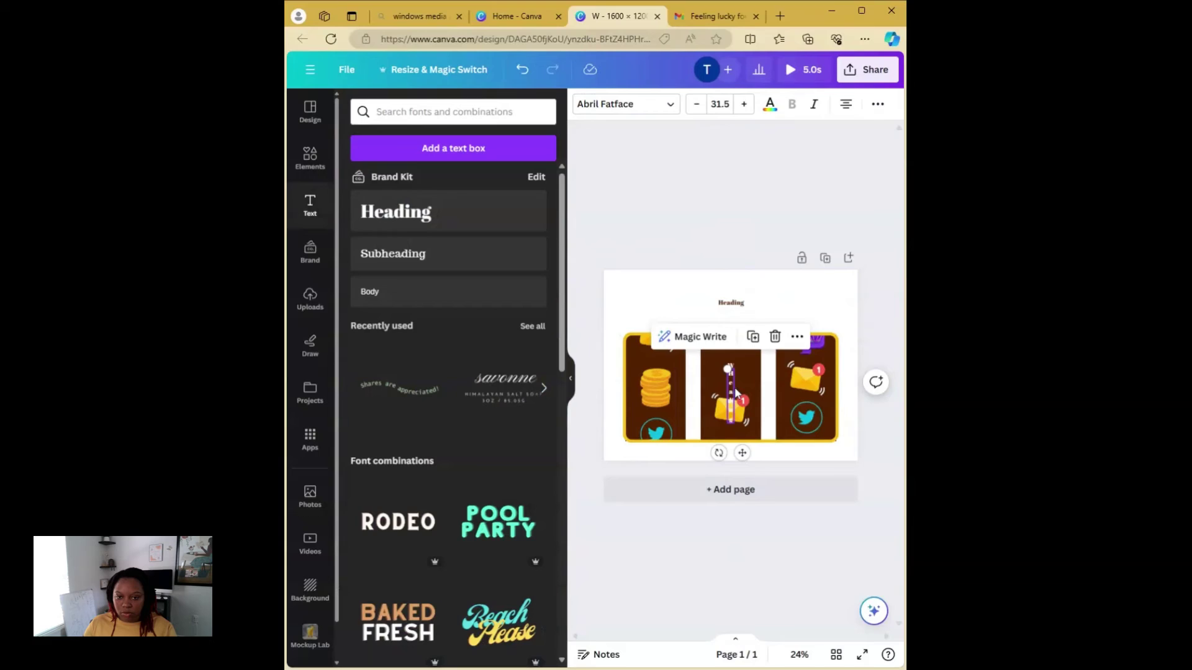
key(Delete)
click(732, 368)
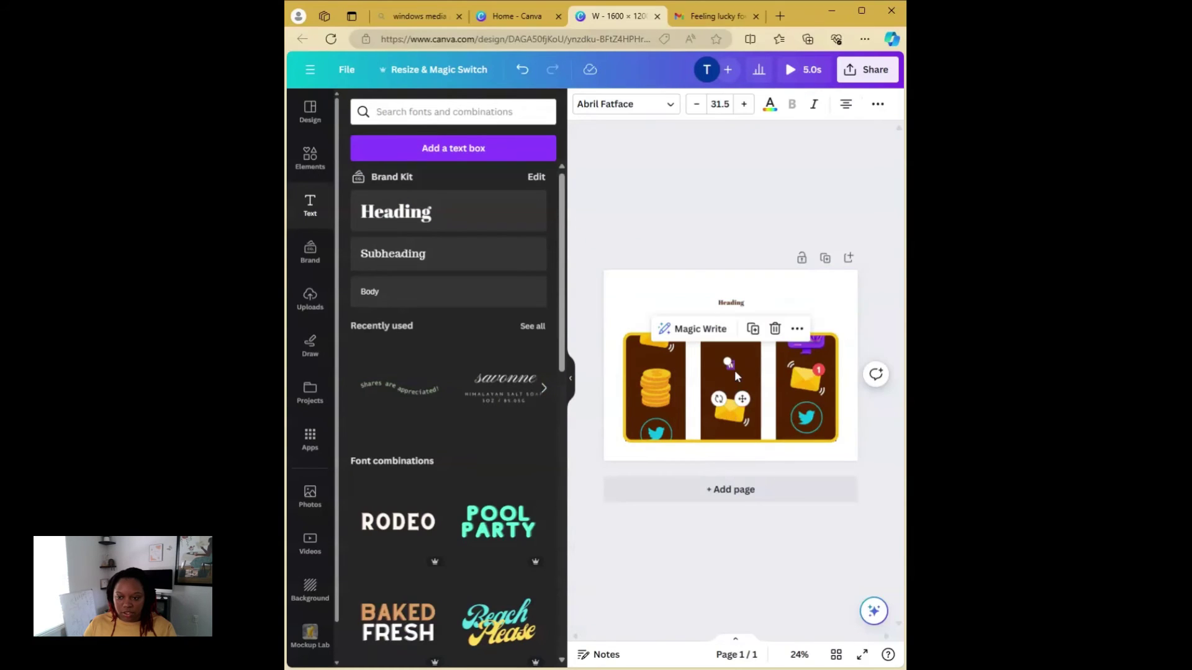
Change the heading to FEELING LUCKY?, enlarge it to size 122 and place it above the reels
click(720, 303)
click(721, 304)
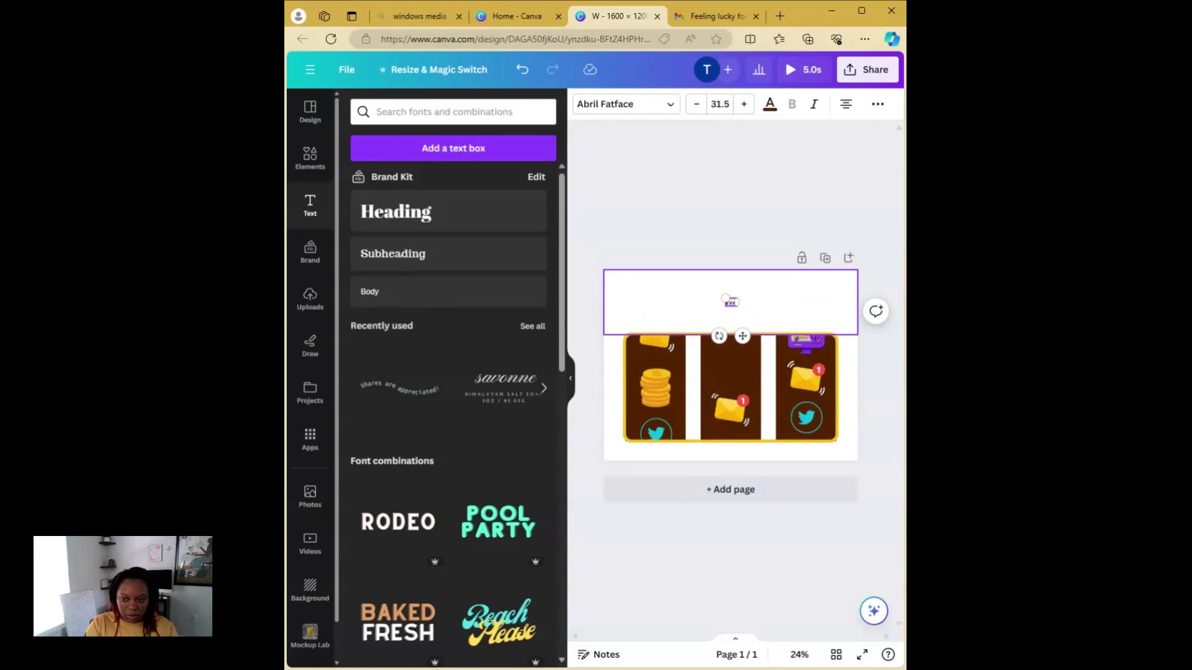
double_click(723, 298)
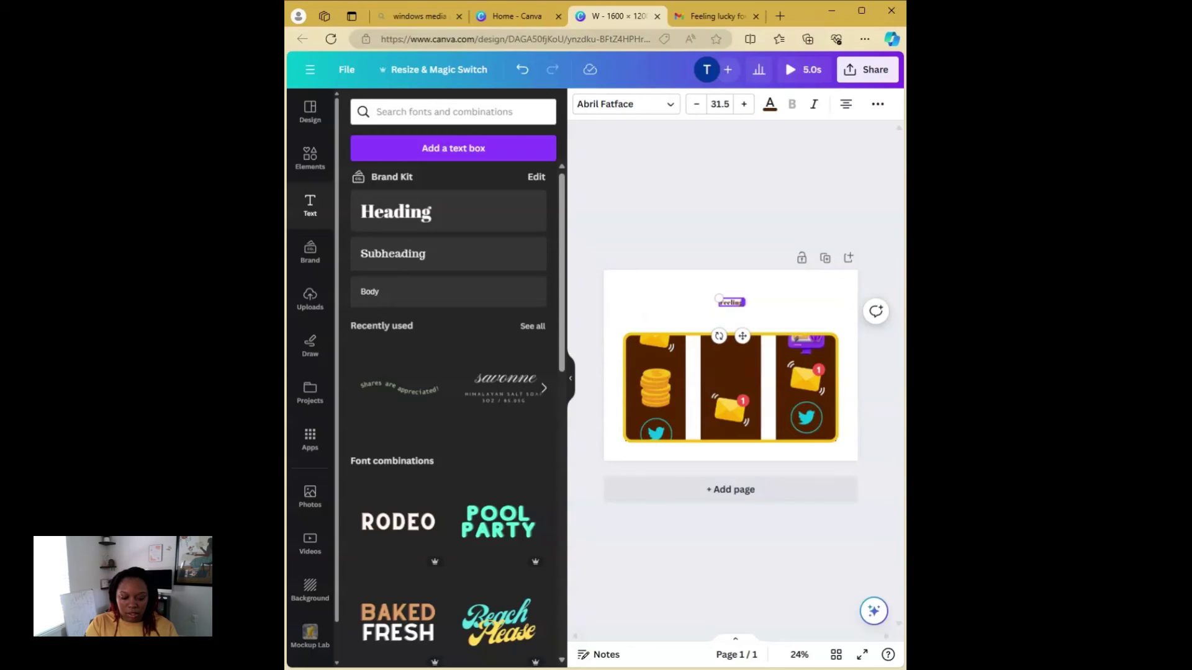
key(BackSpace)
text(Feeling)
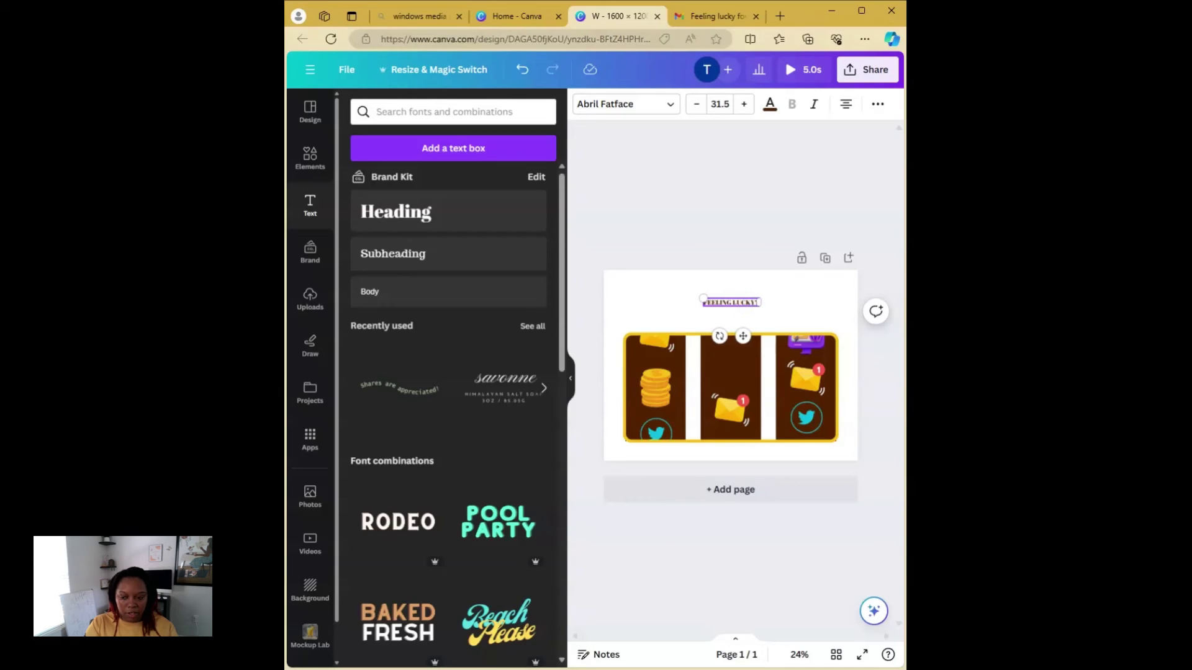
drag(704, 298, 545, 293)
drag(705, 339, 743, 337)
click(734, 236)
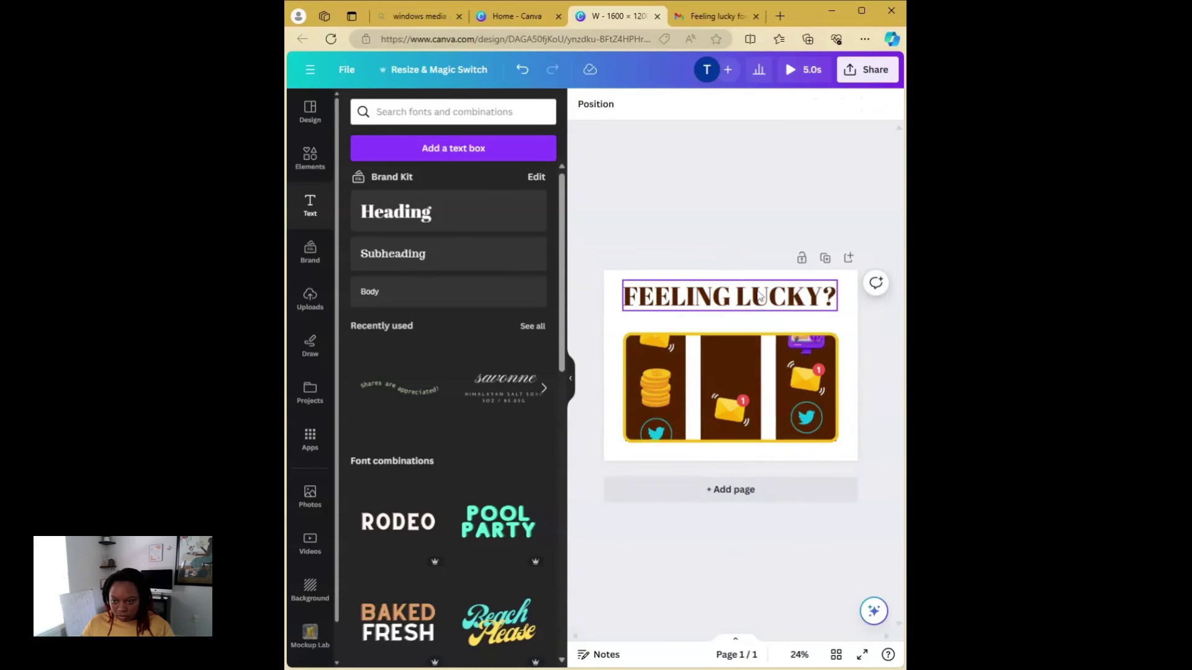
Add the subtitle 'Play to win big in our new giveaway!', enlarge it to 36.5 and position it under the heading
click(435, 256)
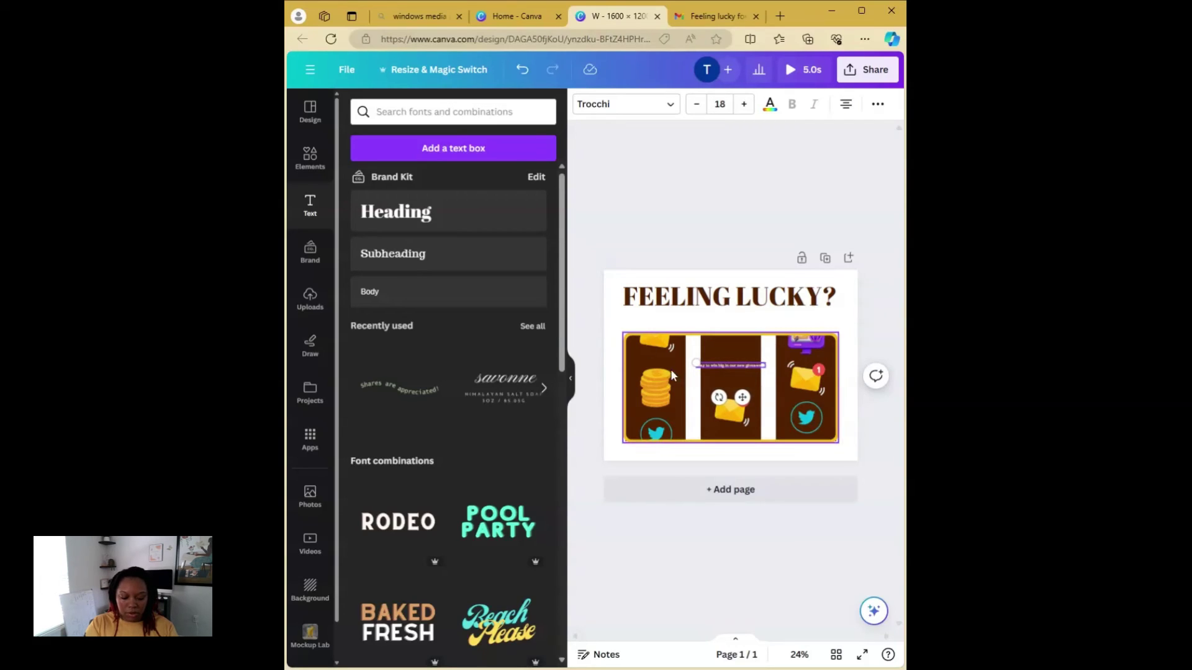
drag(695, 362, 630, 355)
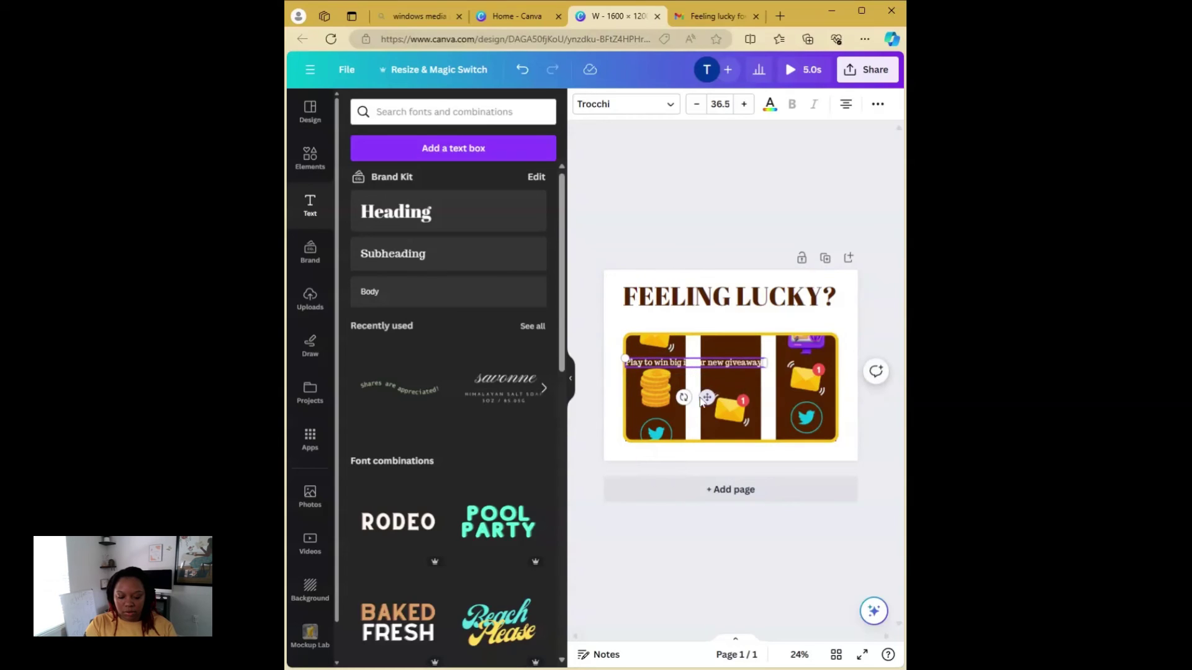
drag(709, 397, 745, 355)
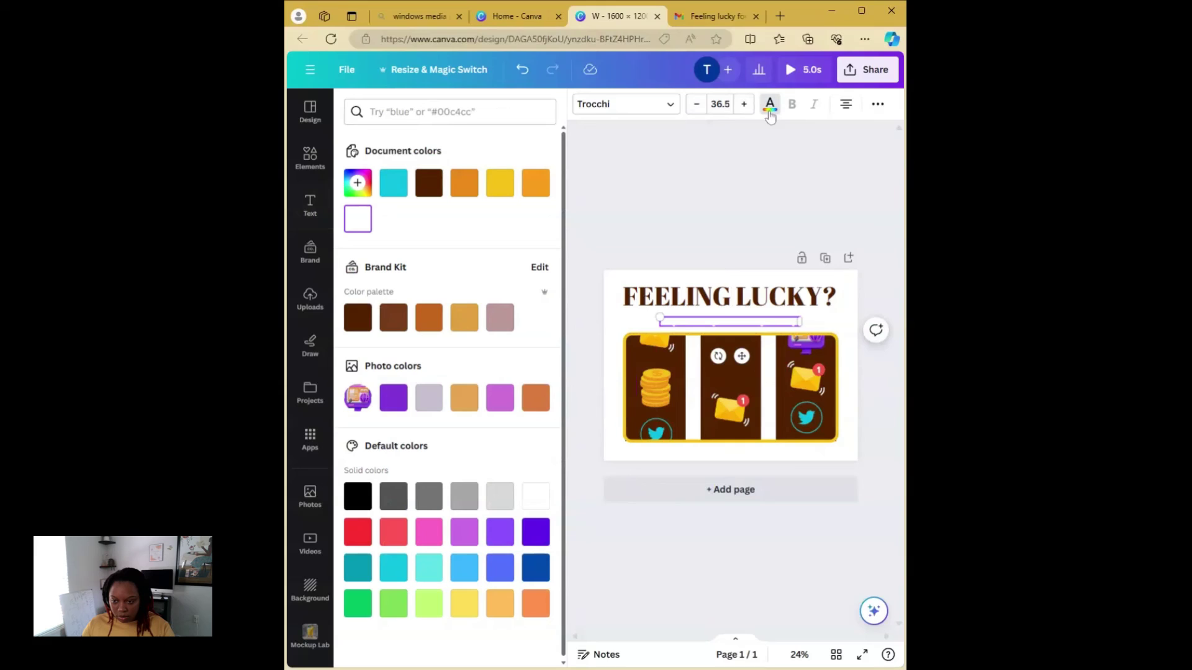
click(358, 317)
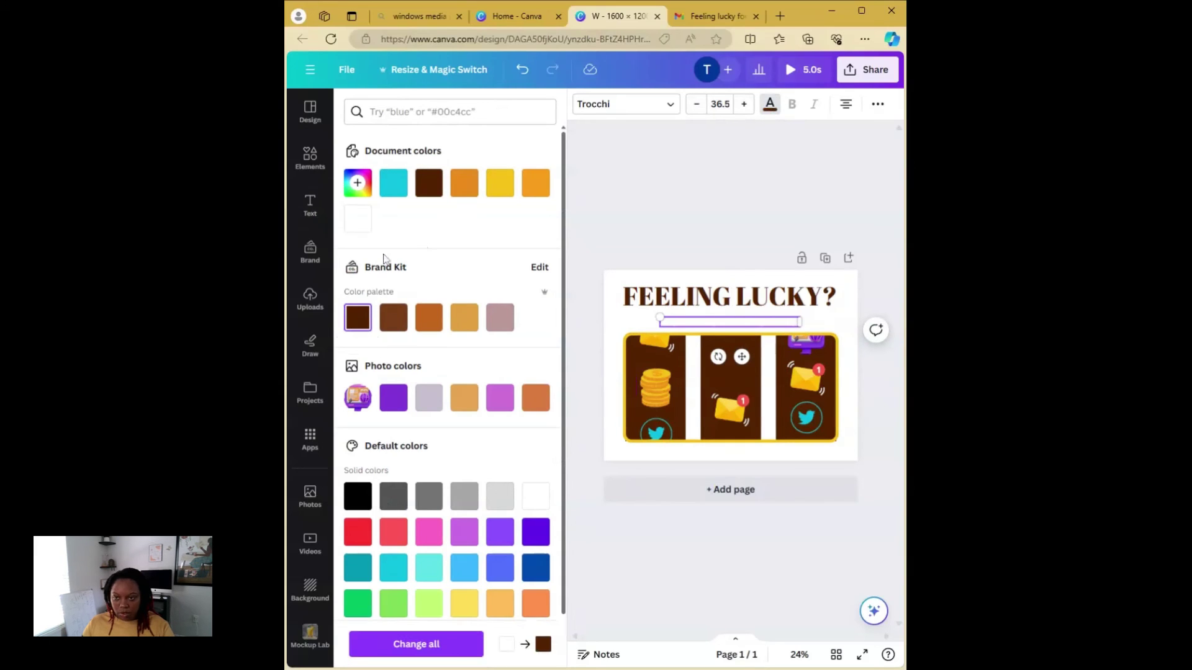
key(Escape)
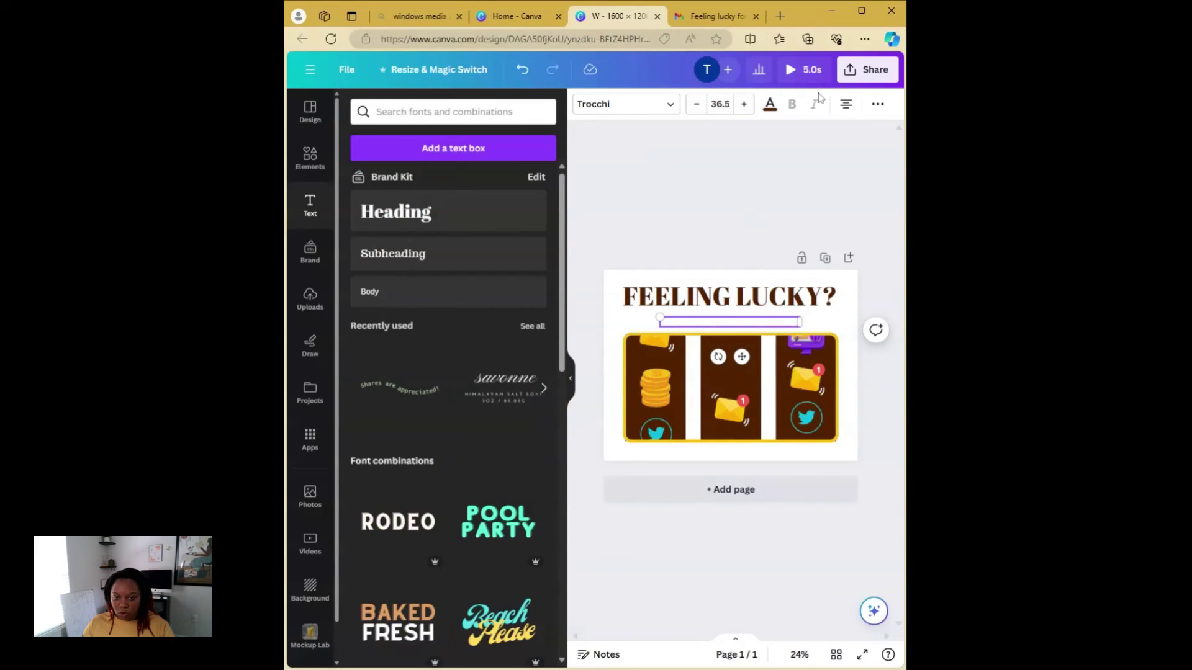
click(878, 103)
click(779, 137)
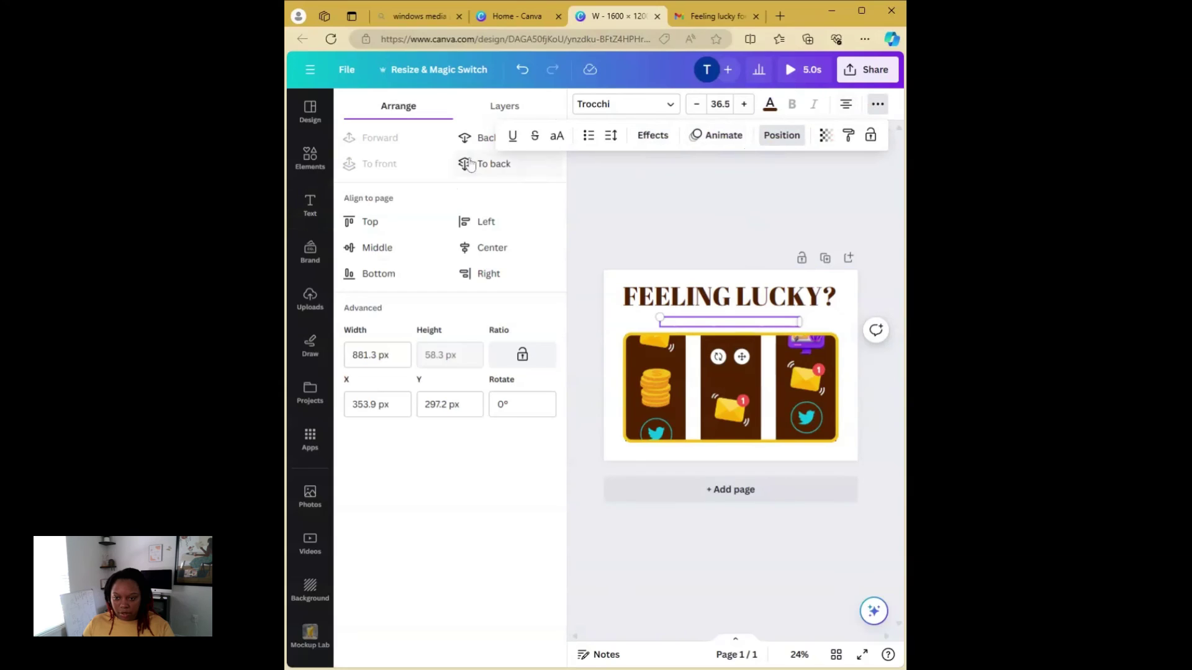
click(751, 234)
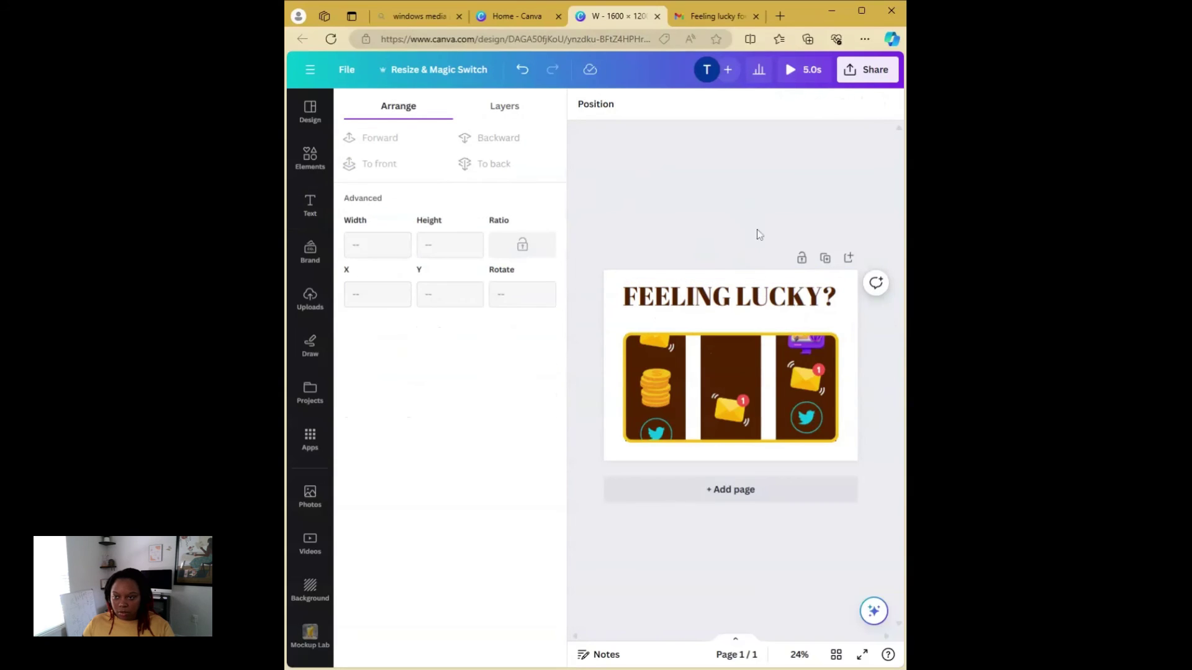
Apply the dark brown document colour to the subtitle text
click(781, 321)
click(769, 103)
click(425, 180)
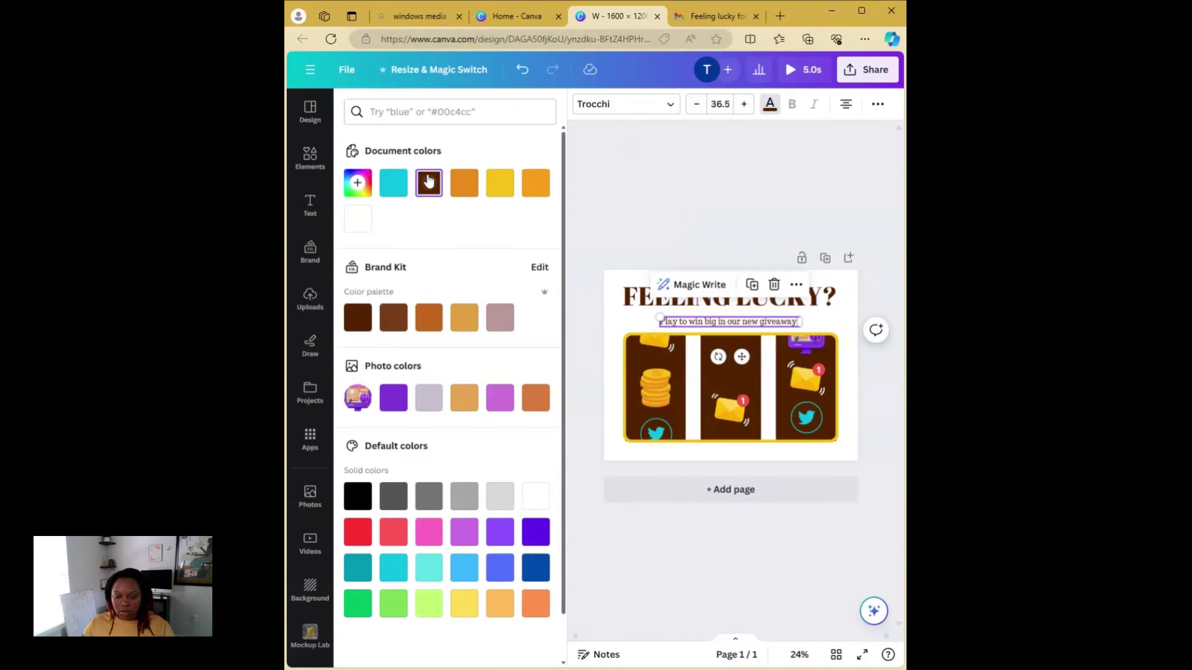
click(729, 205)
click(696, 210)
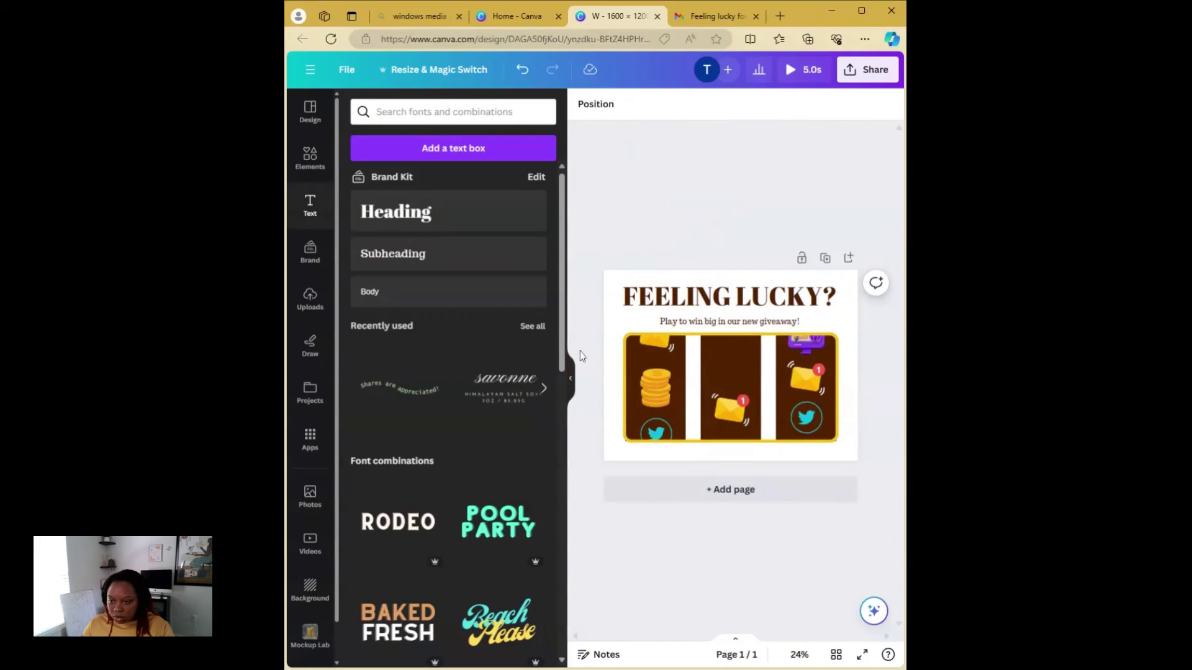
click(318, 173)
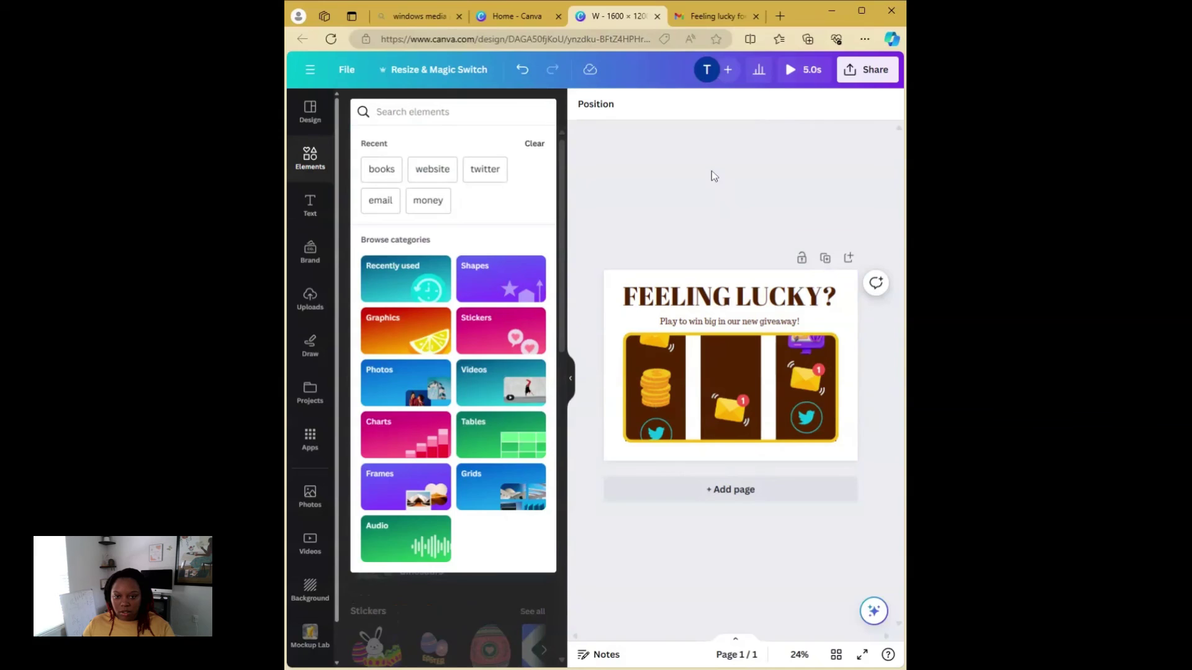
Animate the FEELING LUCKY? heading with Pop, then switch it to the Burst text animation
click(712, 155)
click(570, 377)
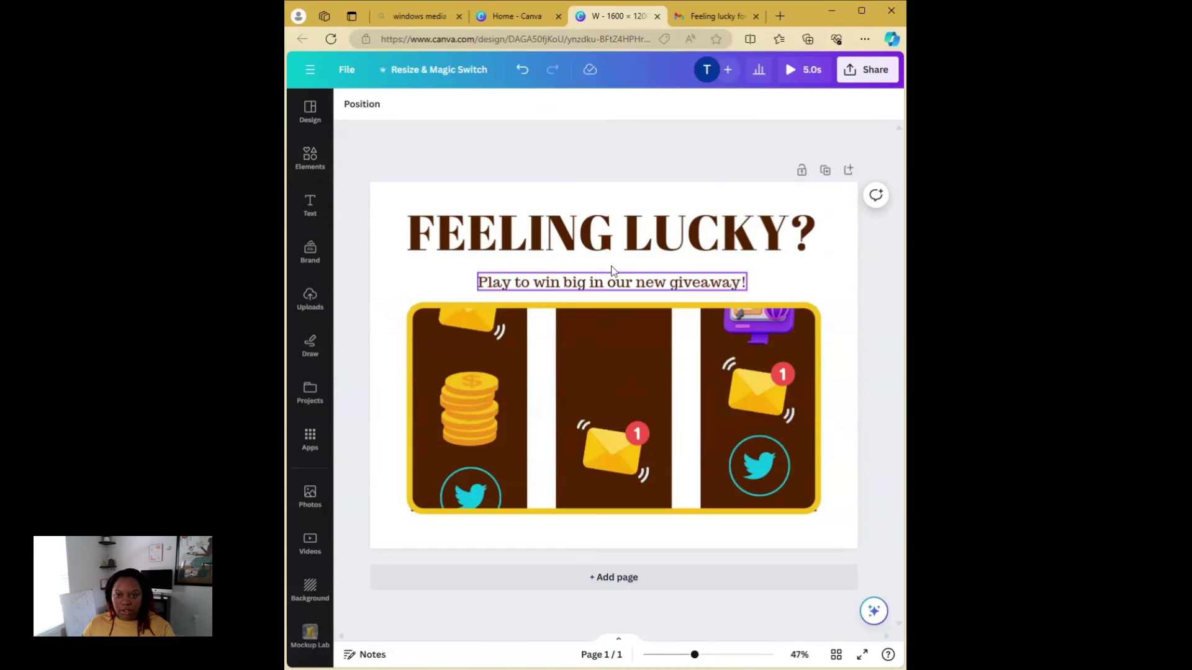
click(615, 244)
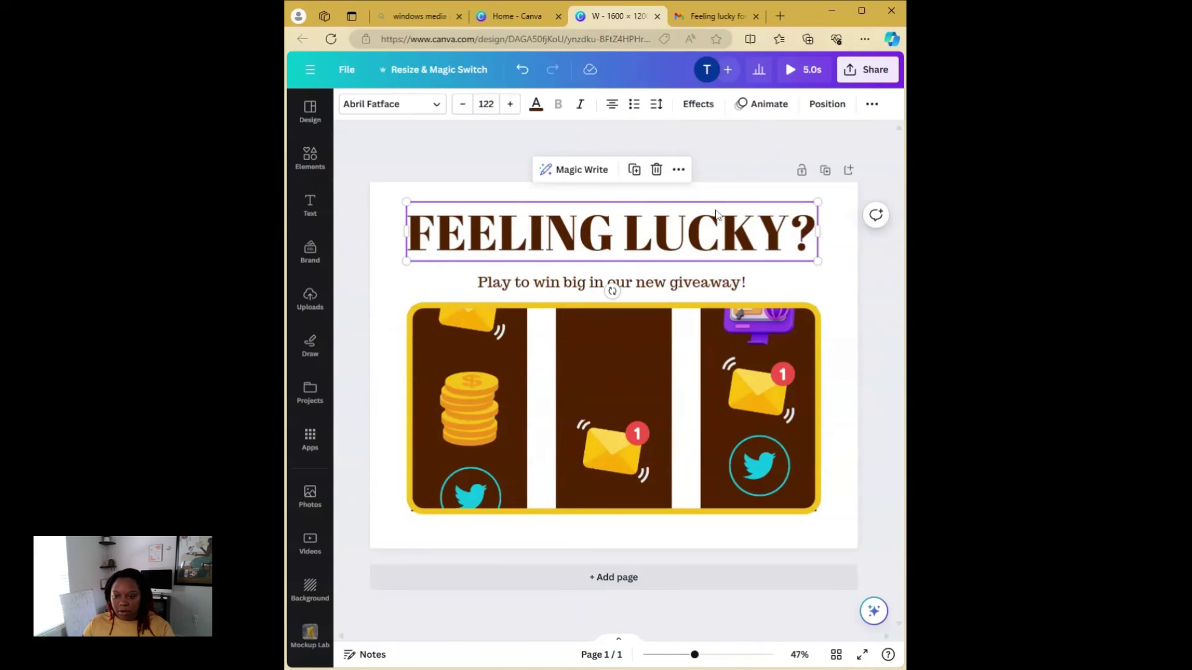
click(763, 104)
click(377, 366)
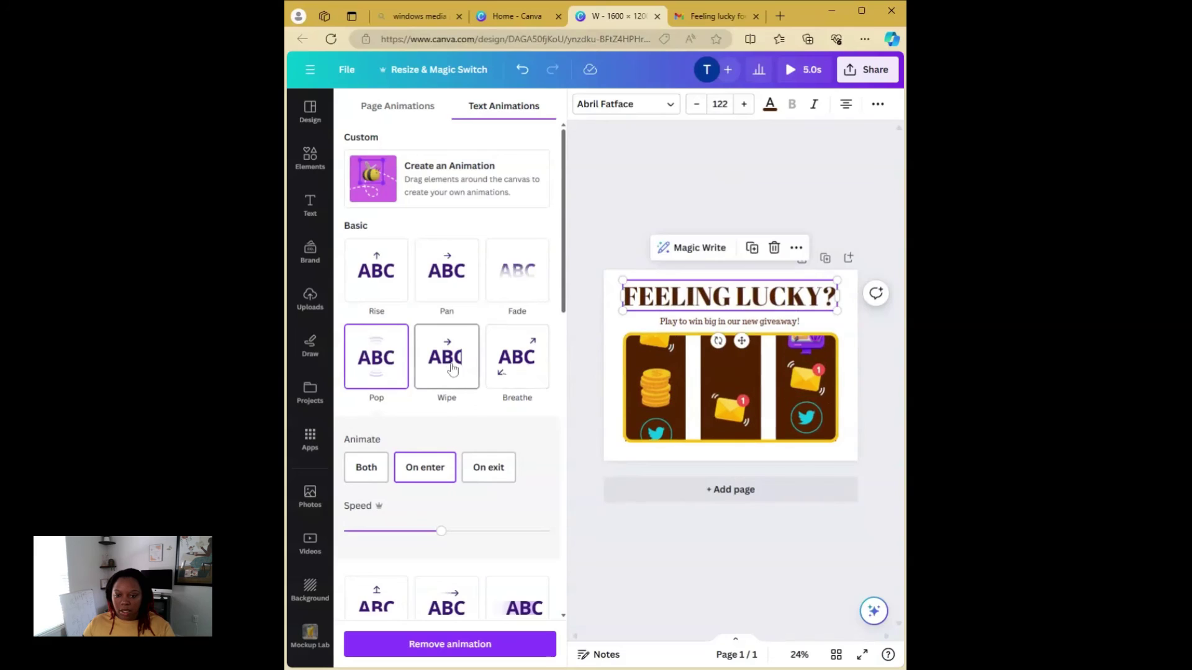
scroll(462, 379, down, 5)
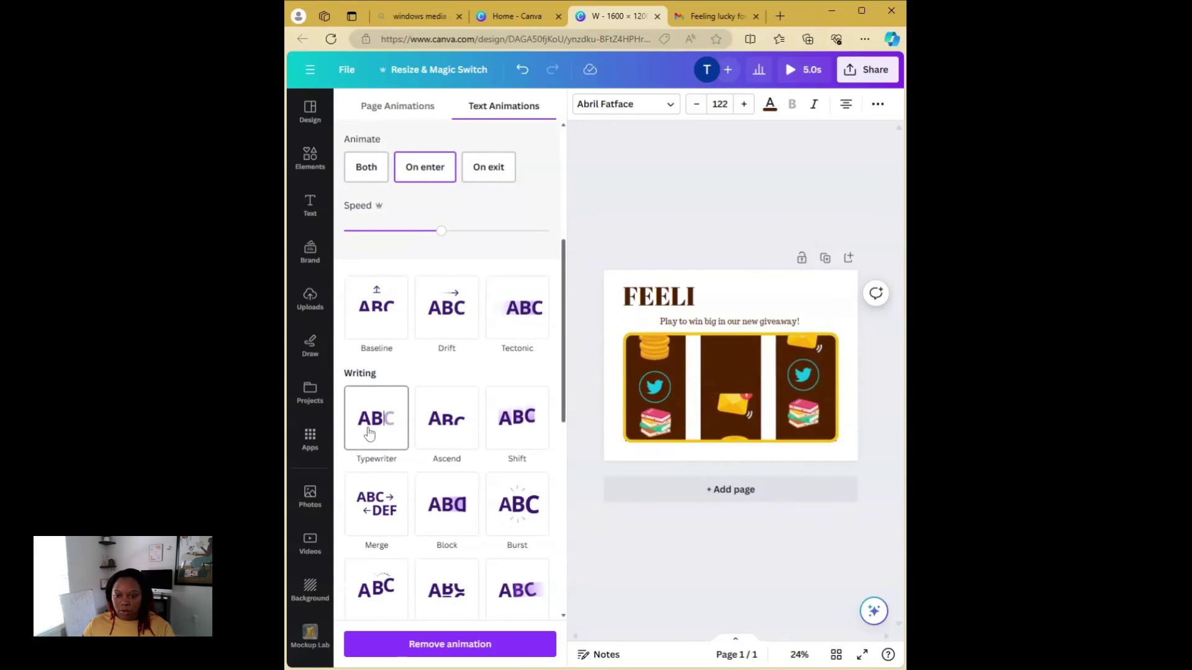
click(539, 514)
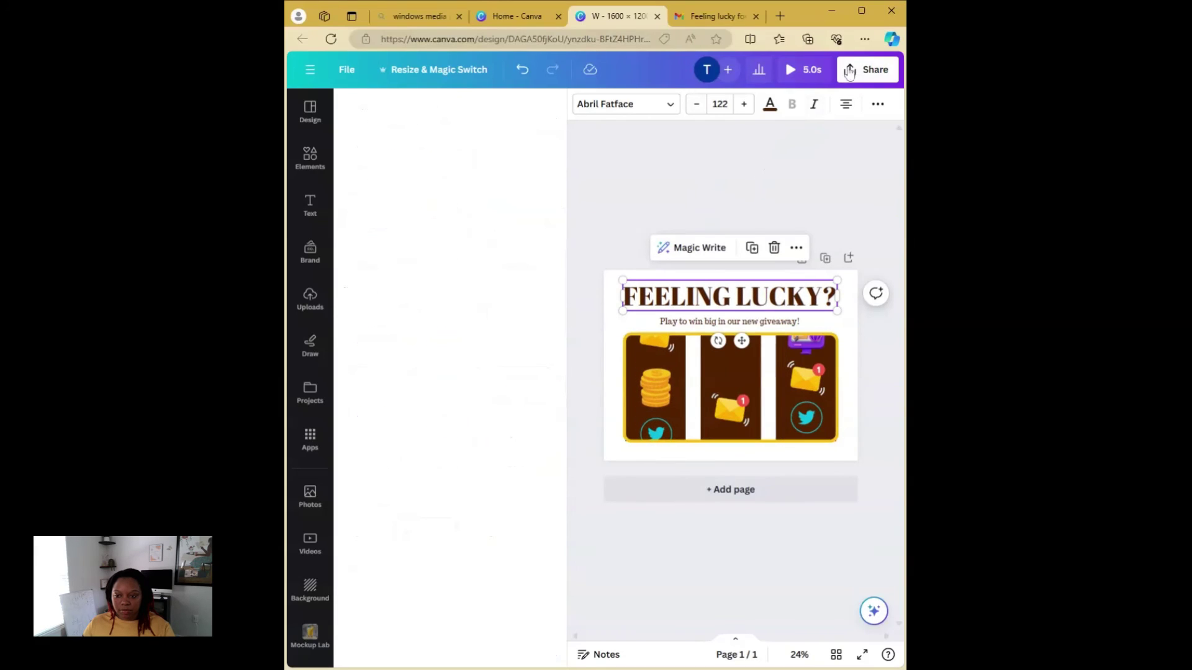
Preview the design, then send the slot-reel image one layer backward
click(804, 70)
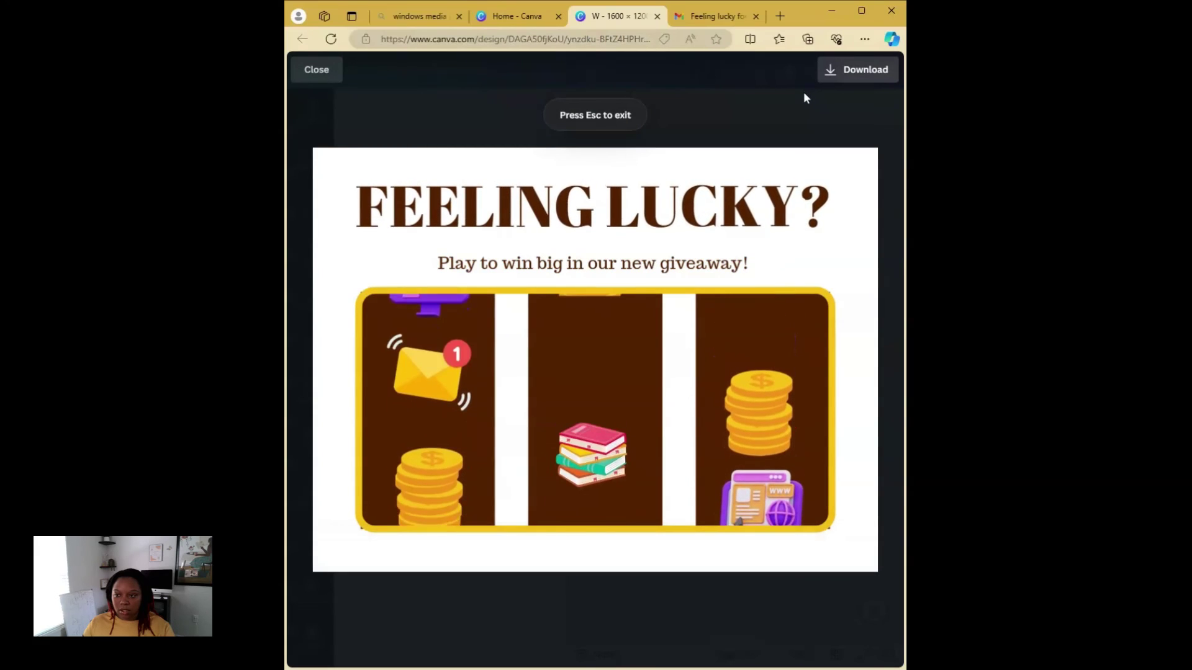
mouse_move(592, 371)
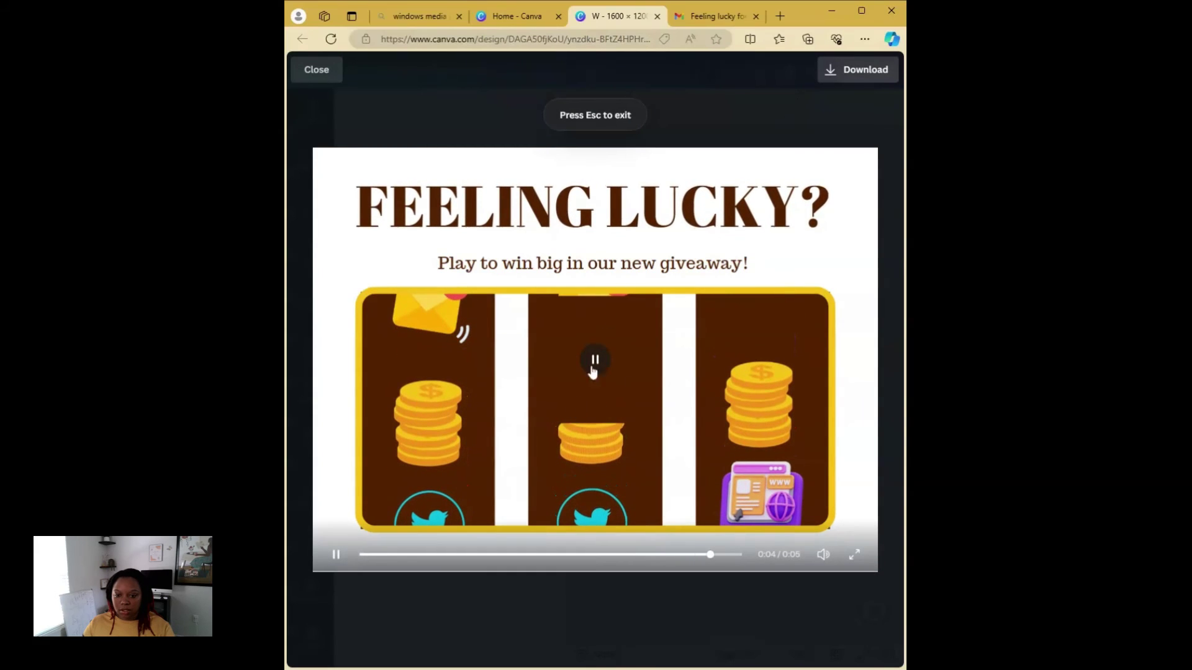
key(Escape)
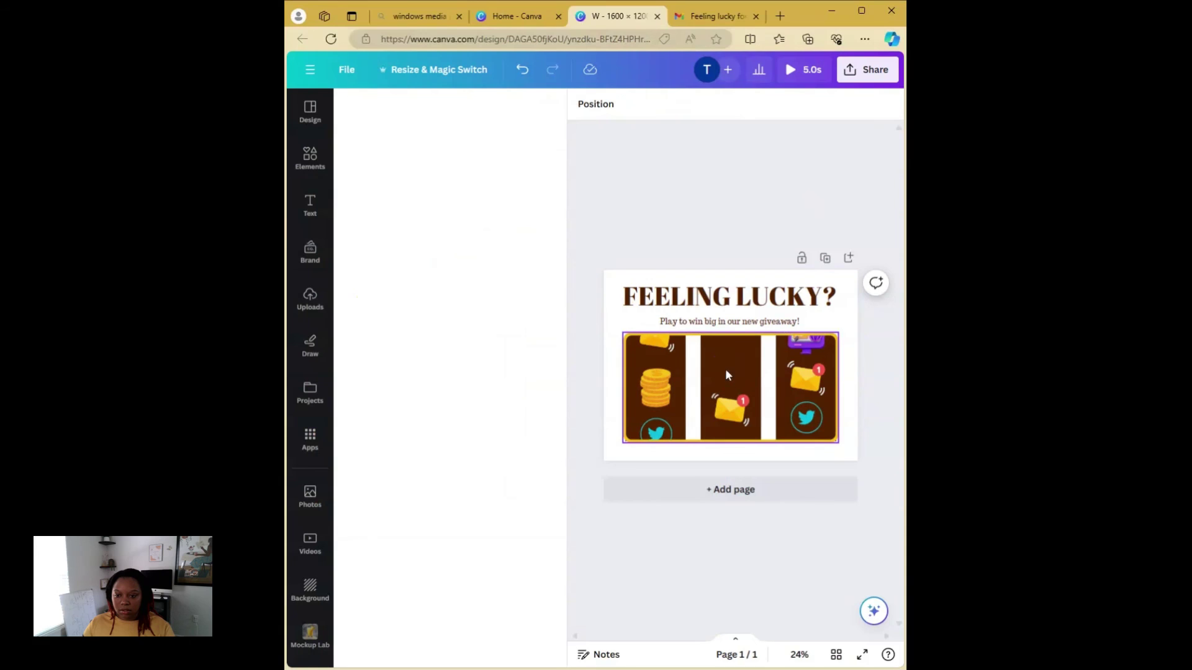
click(729, 373)
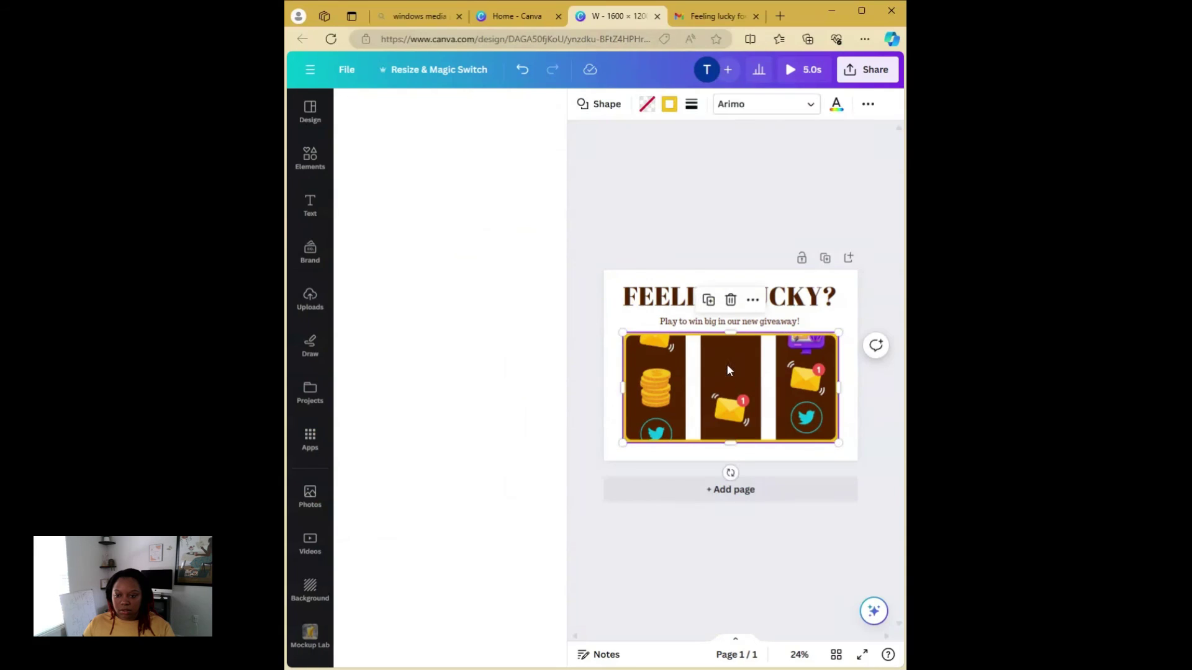
click(872, 109)
click(751, 140)
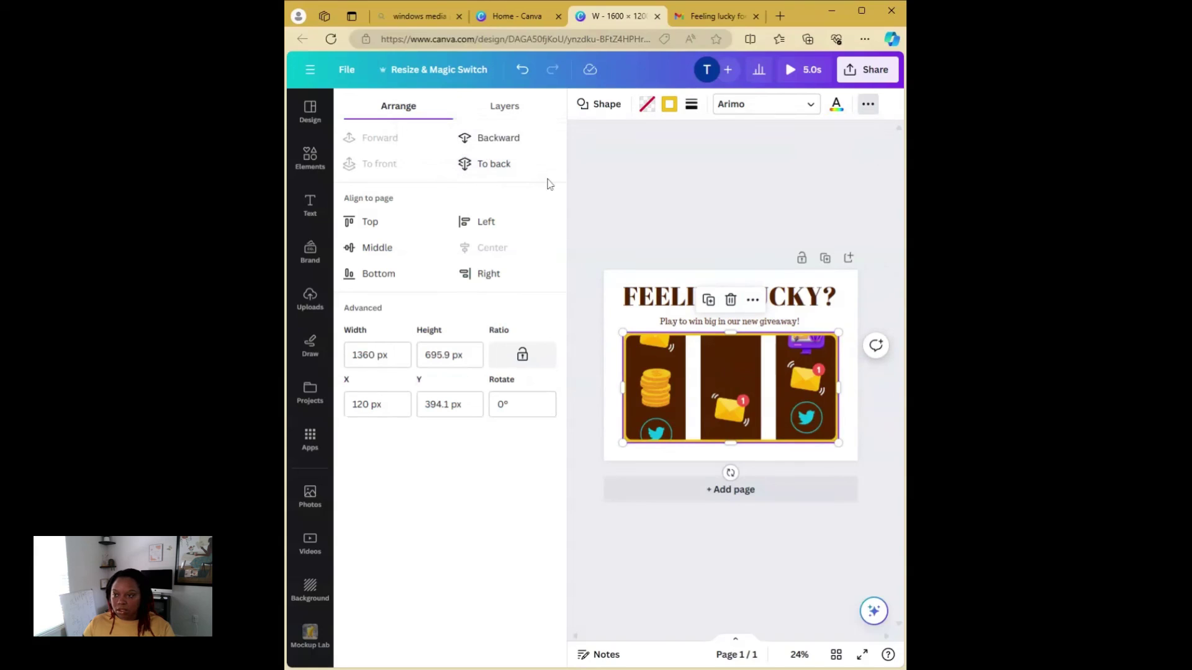
click(513, 146)
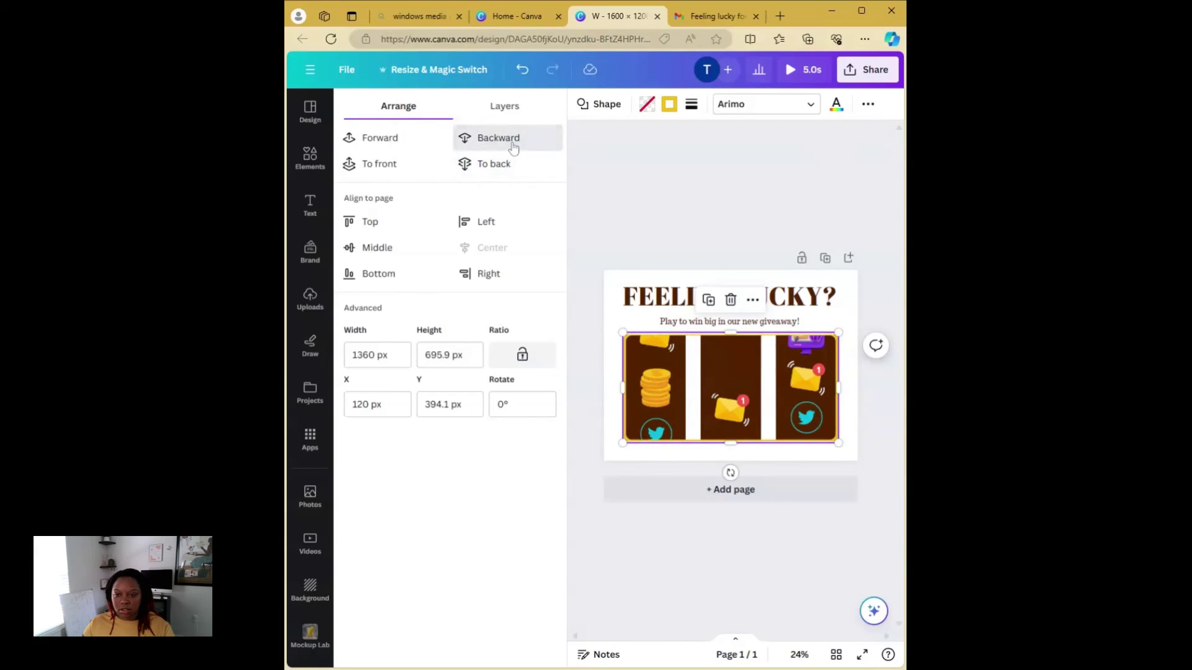
click(726, 222)
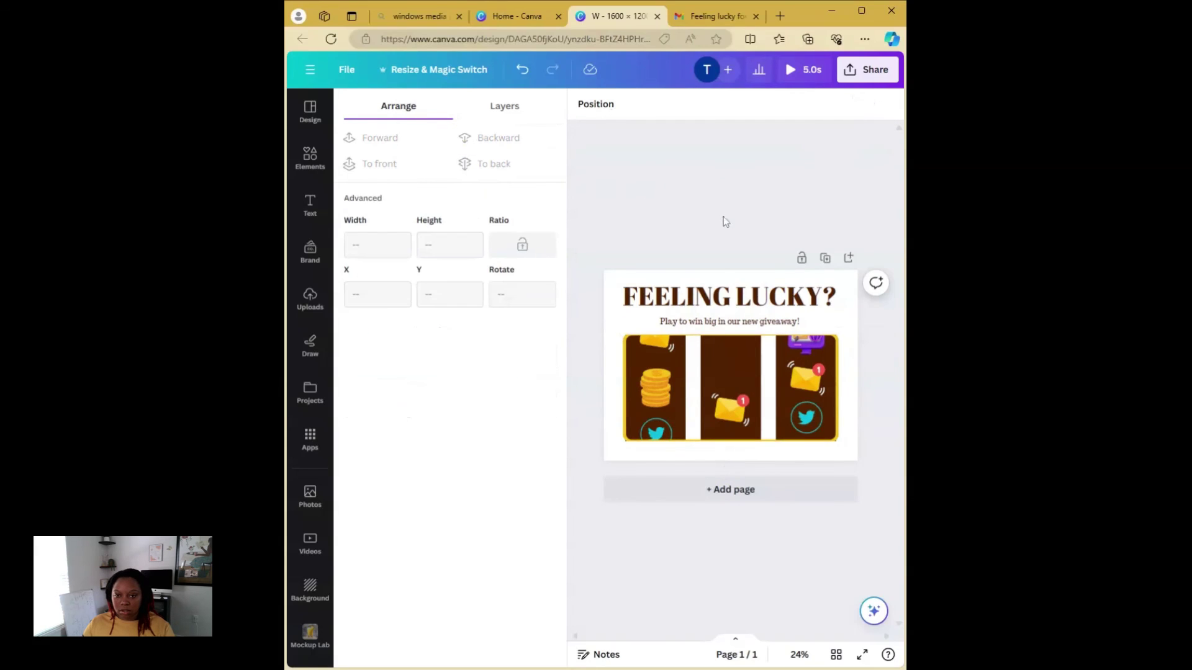
Delete the brown block over the middle reel and preview the animation again
click(731, 371)
key(Delete)
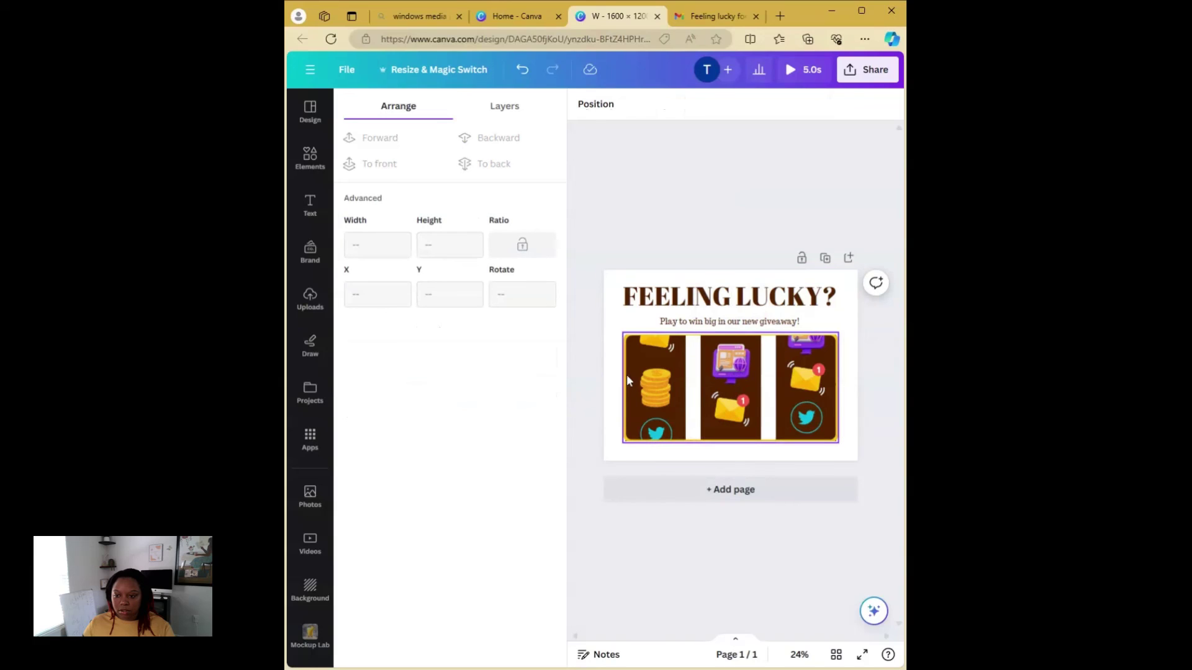
click(626, 375)
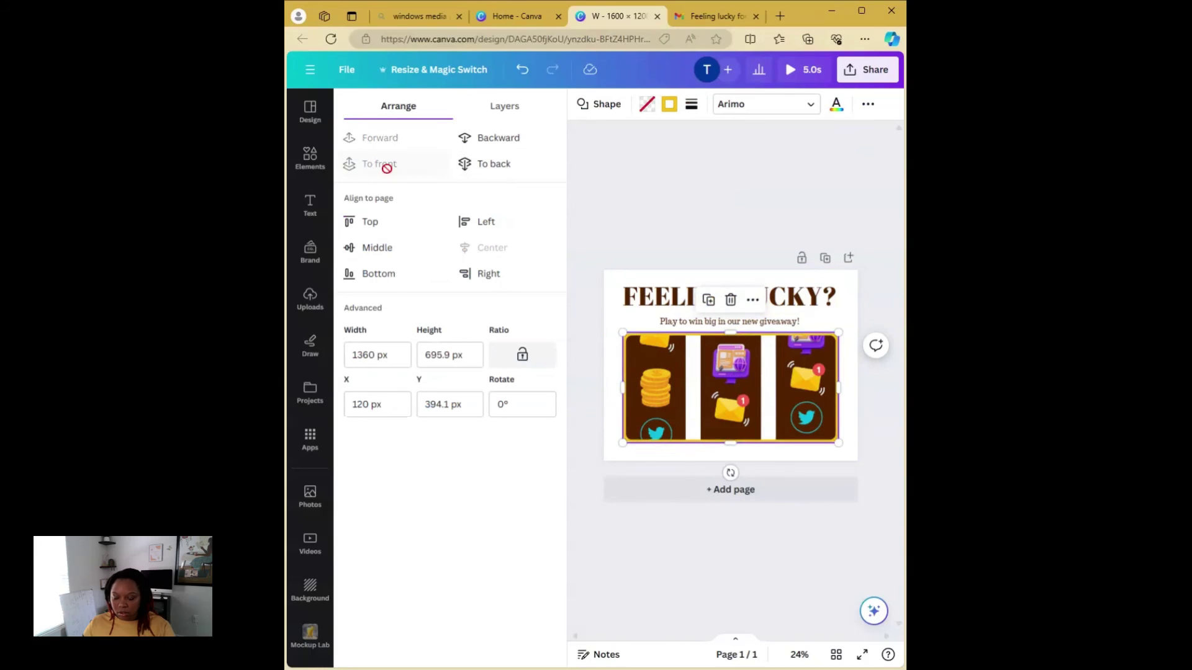
click(741, 170)
click(784, 72)
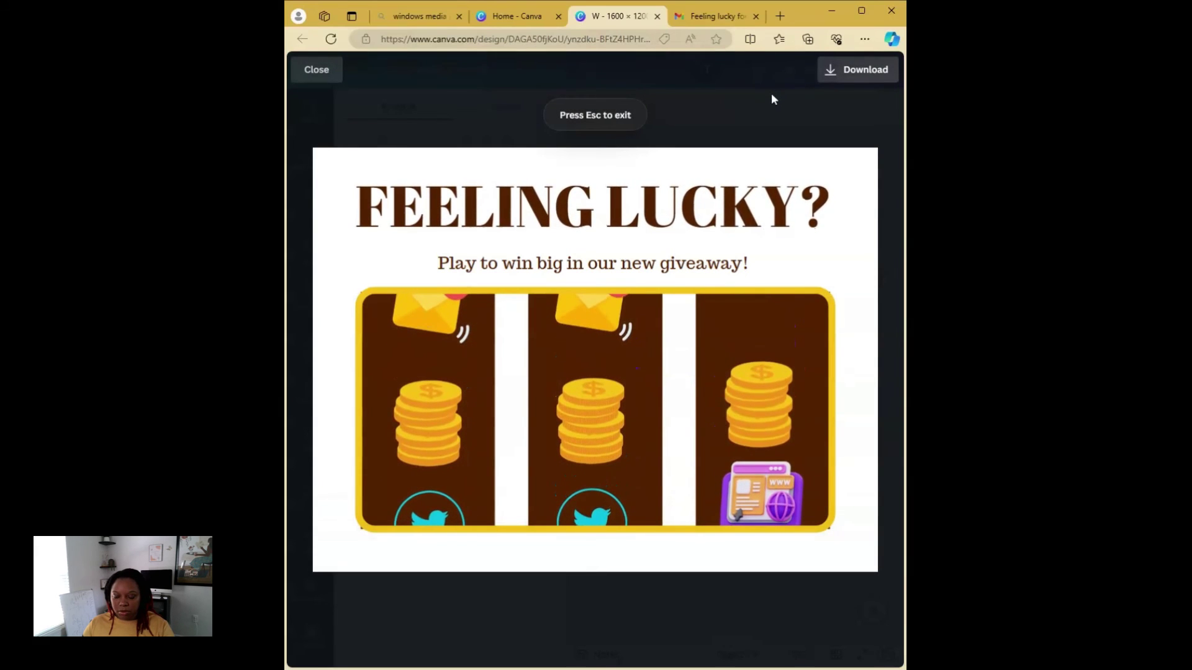
key(Escape)
Choose GIF as the download file type and set the size slider to 0.8 (1,280 × 960 px)
click(845, 88)
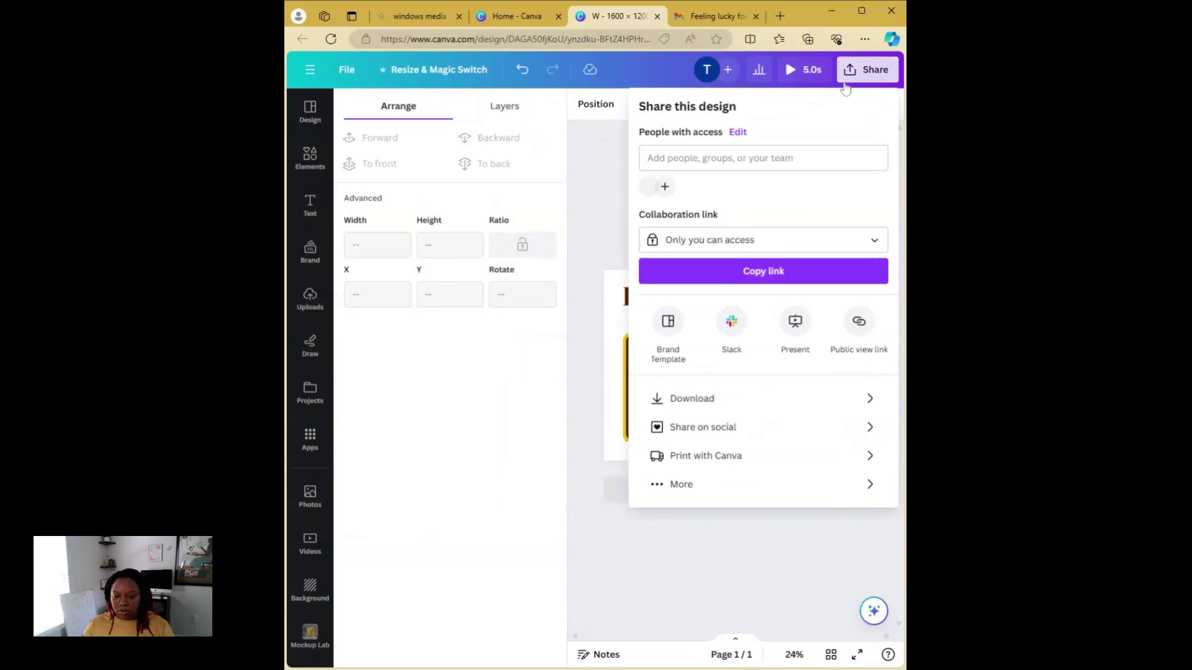
click(761, 398)
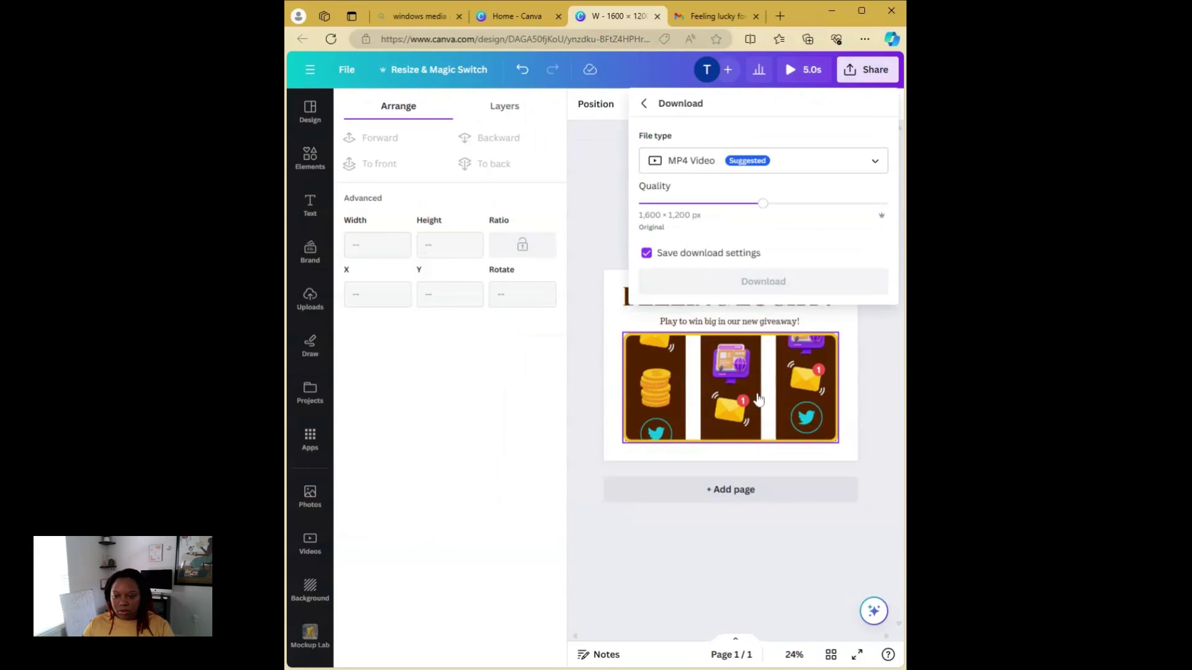
click(845, 172)
click(712, 428)
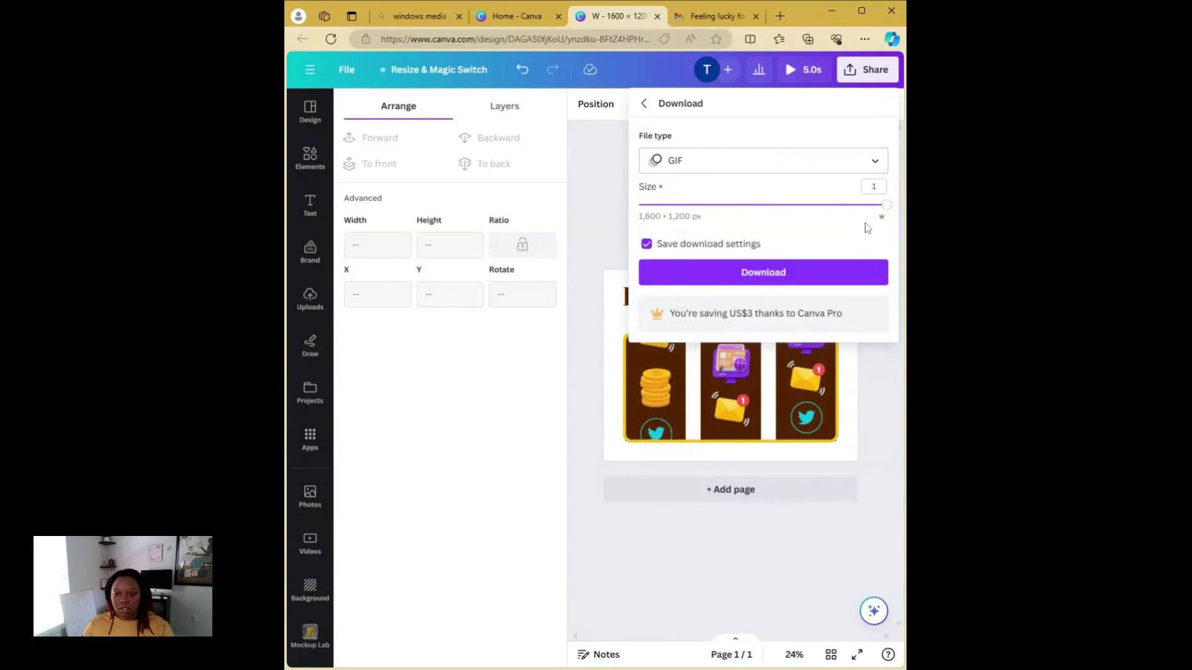
click(825, 205)
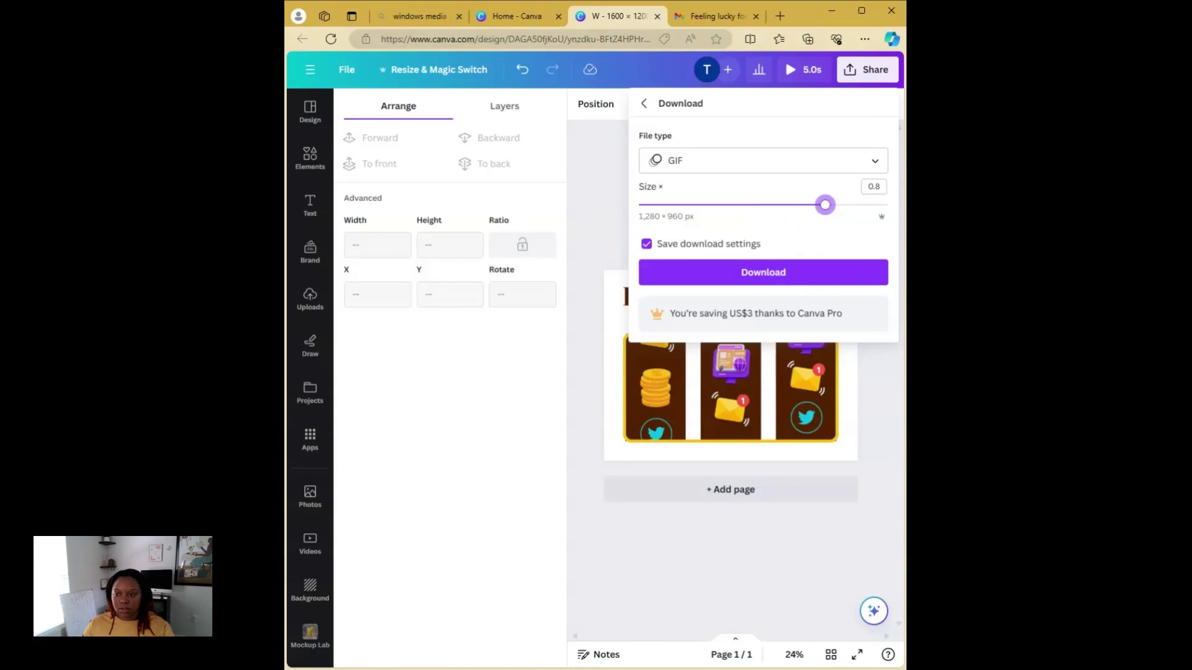
drag(825, 205, 797, 234)
Start downloading the slot-machine design as a 960 × 720 px GIF
click(788, 273)
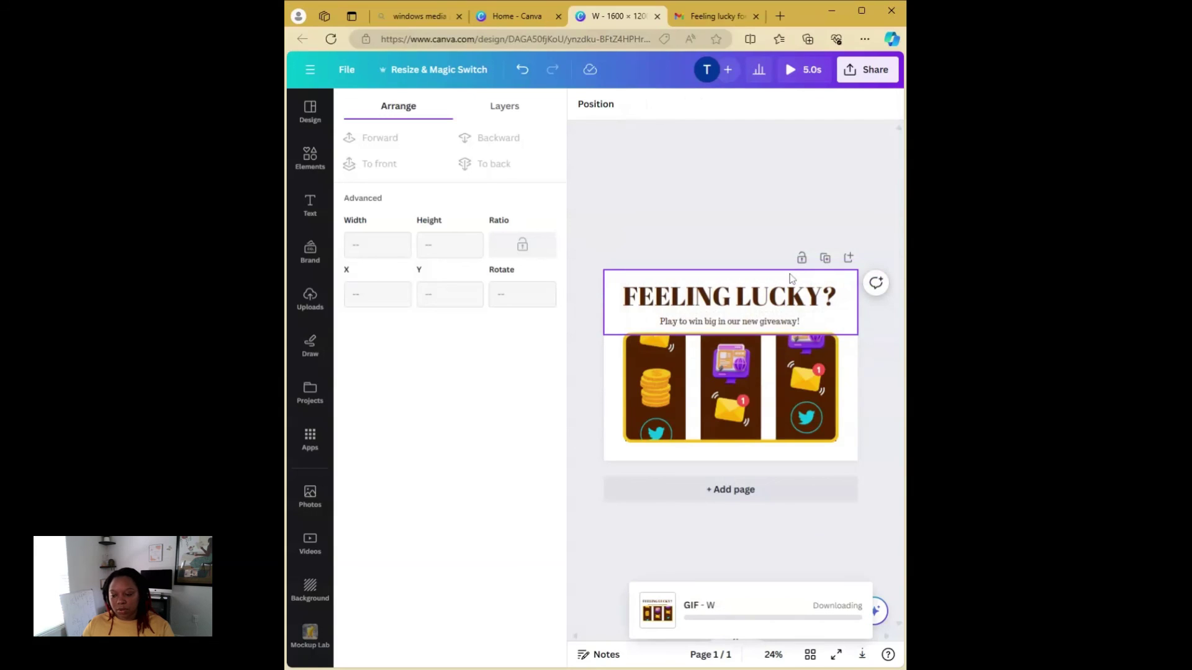